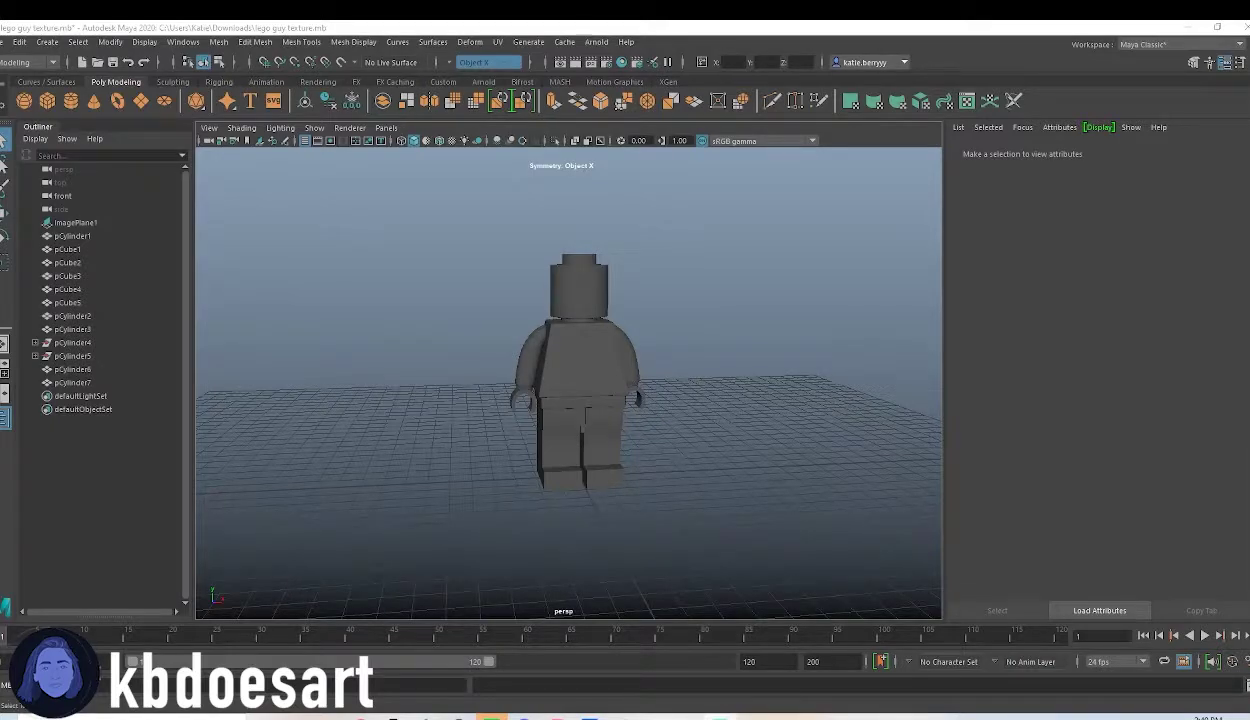
Switch to the Chrome window, place it over the viewport, and look through the "lego figure" image results for minifigure references
{"action": "mouse_move", "coordinate": [360, 716]}
{"action": "left_click", "coordinate": [372, 680]}
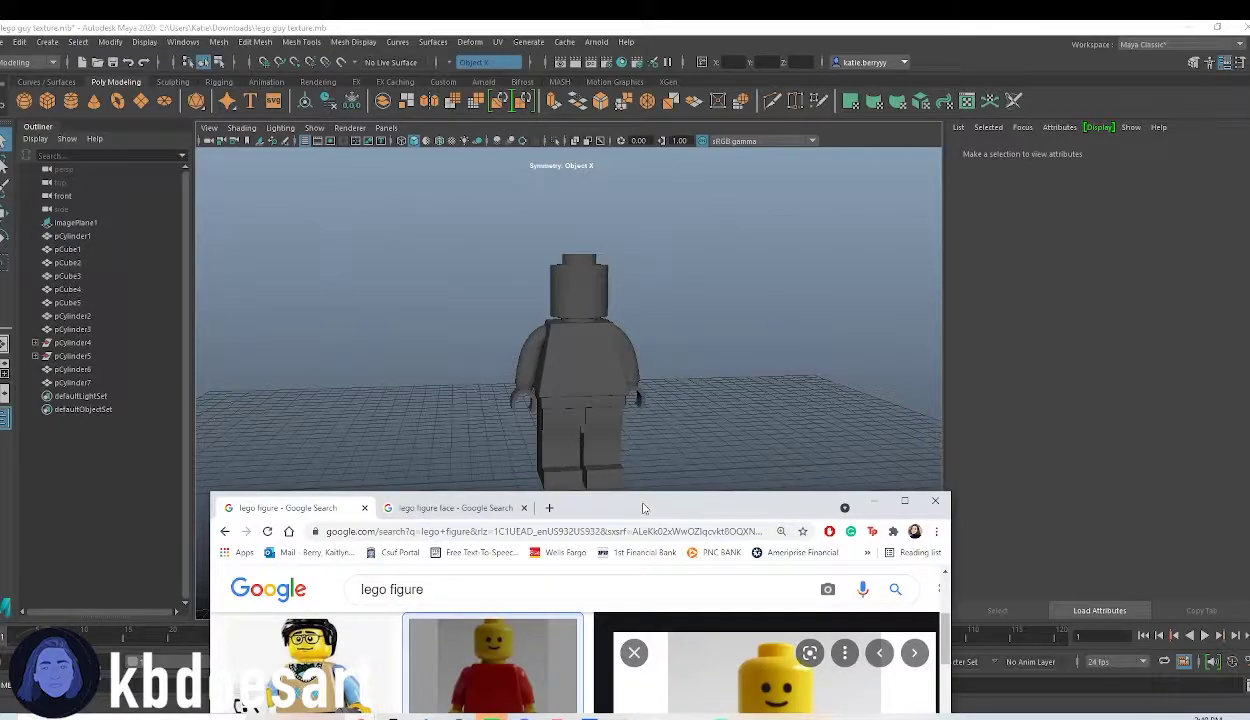
{"action": "left_click_drag", "start_coordinate": [651, 508], "coordinate": [823, 78]}
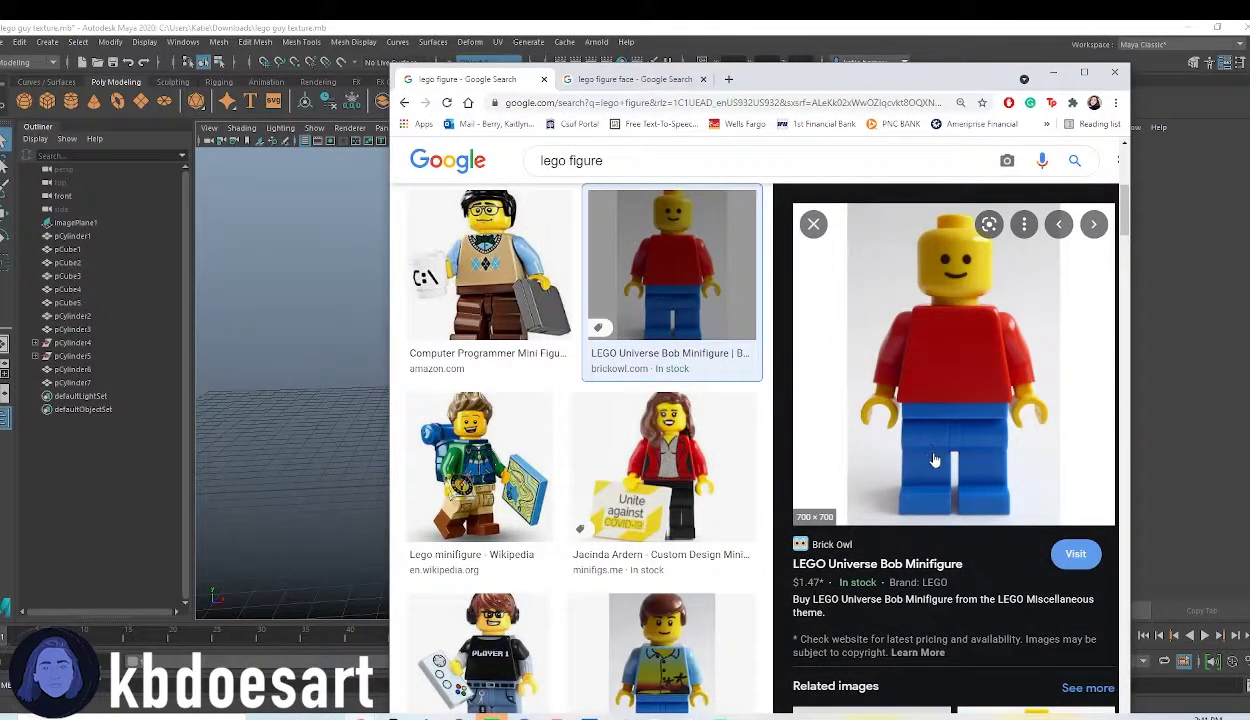
{"action": "scroll", "coordinate": [631, 487], "scroll_direction": "down", "scroll_amount": 3}
{"action": "scroll", "coordinate": [518, 466], "scroll_direction": "down", "scroll_amount": 3}
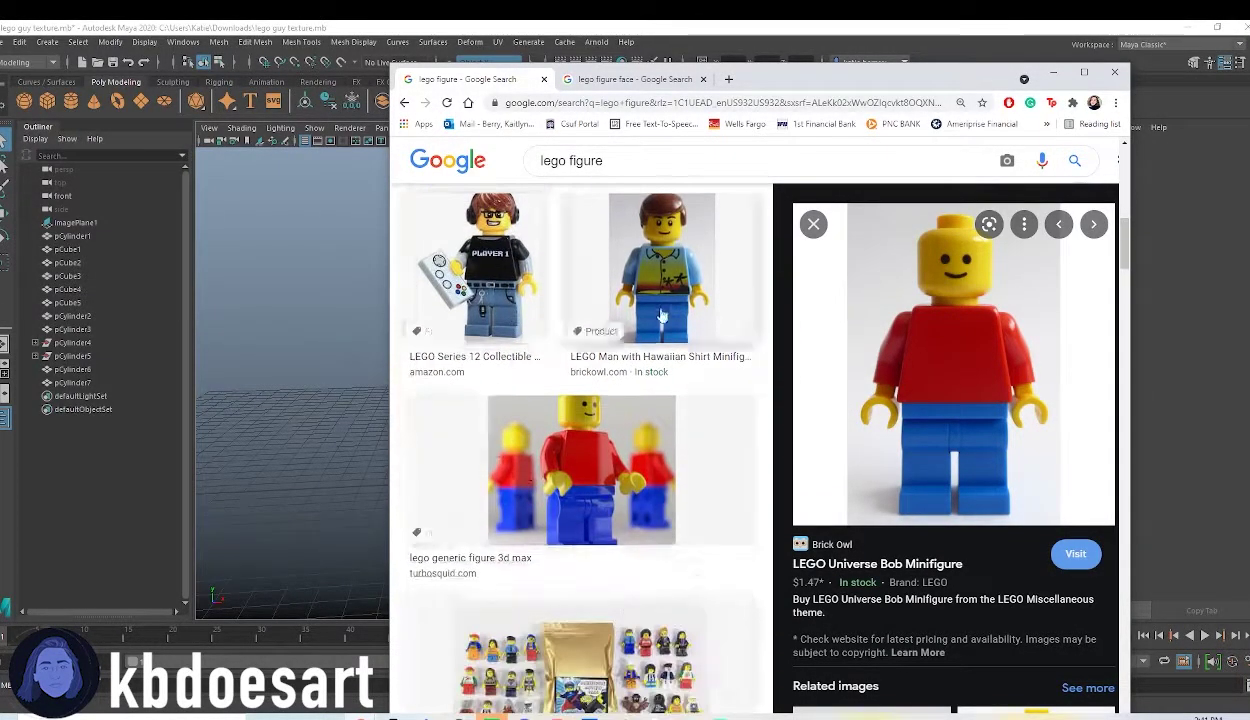
{"action": "scroll", "coordinate": [600, 445], "scroll_direction": "down", "scroll_amount": 5}
{"action": "scroll", "coordinate": [620, 443], "scroll_direction": "up", "scroll_amount": 10}
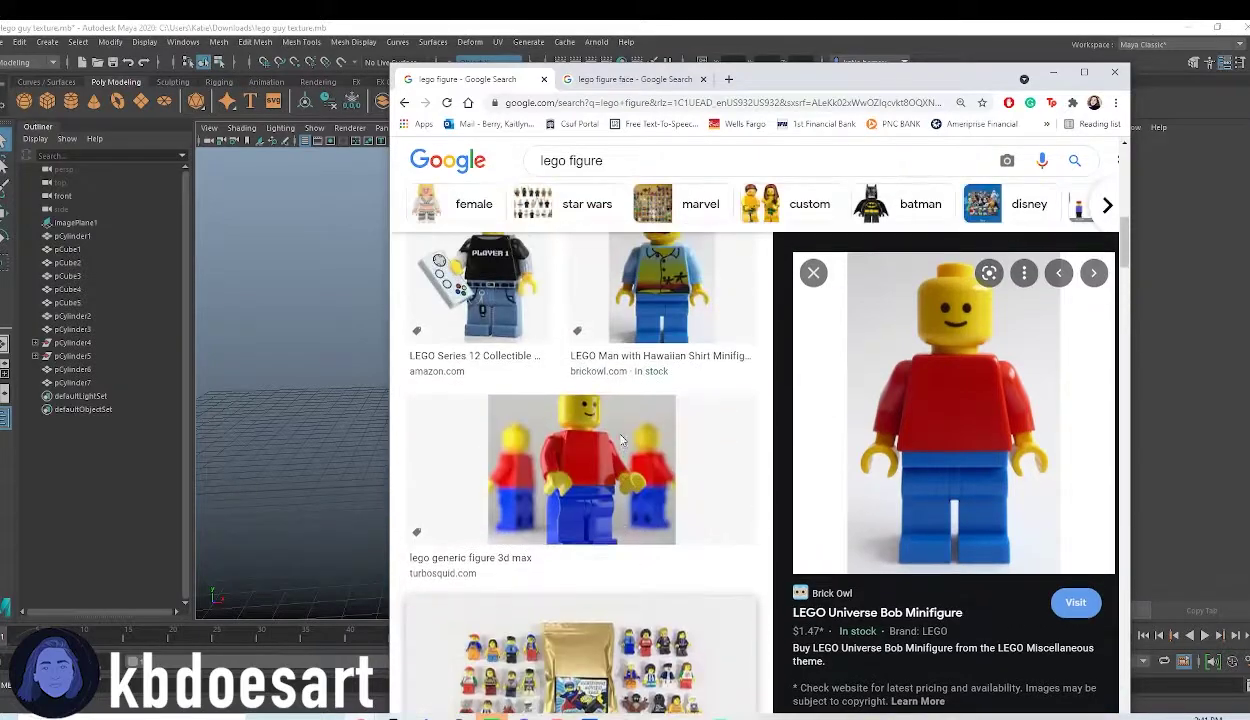
Look through the "lego figure face" image results and preview the clipart-library.com sheet of yellow square faces
{"action": "left_click", "coordinate": [648, 79]}
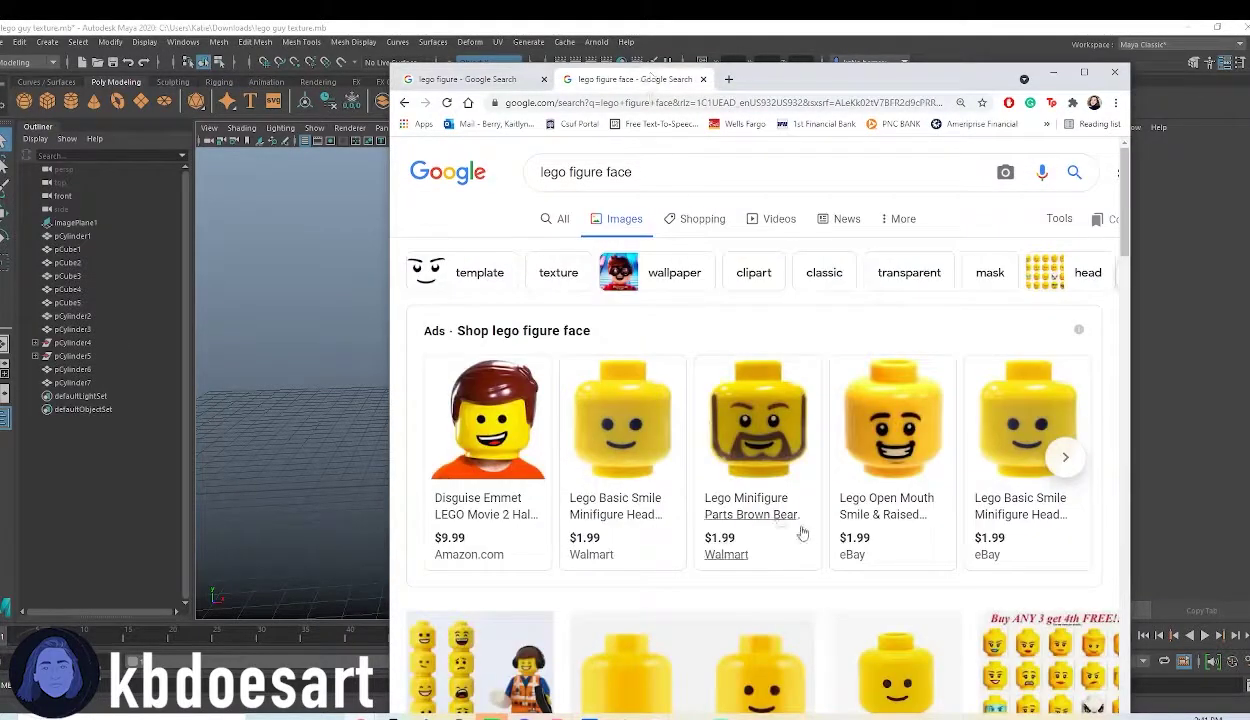
{"action": "scroll", "coordinate": [801, 516], "scroll_direction": "down", "scroll_amount": 10}
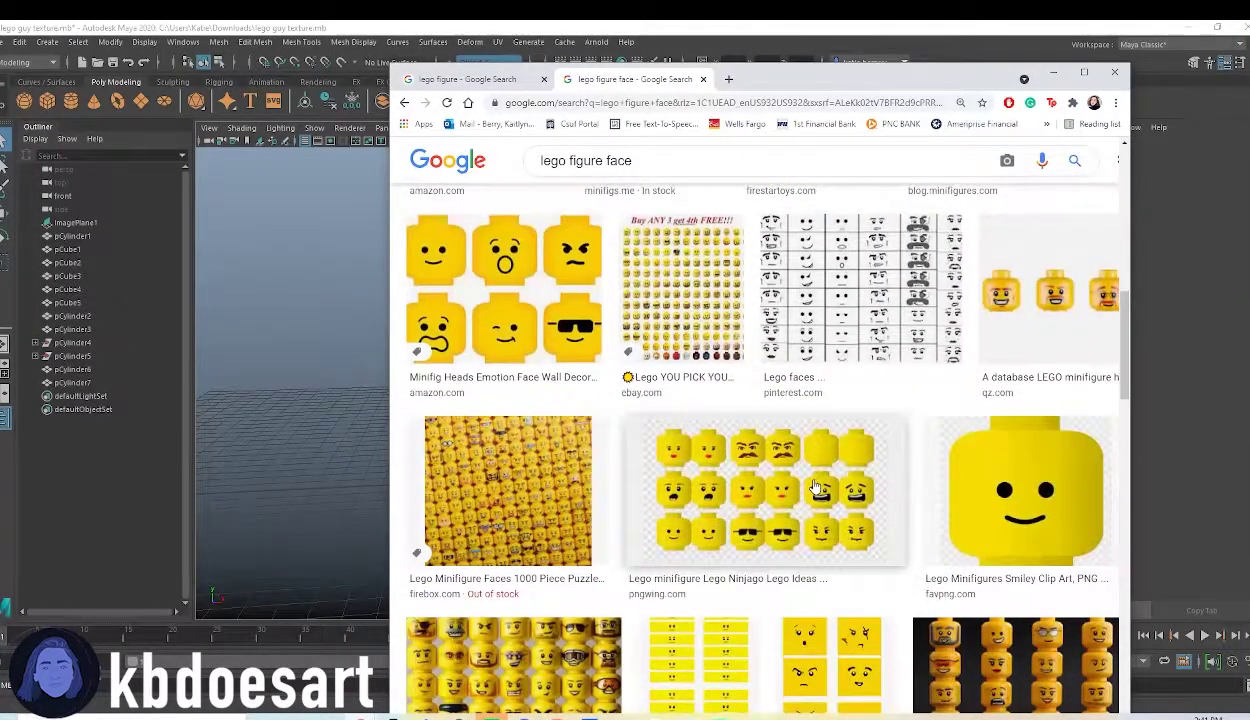
{"action": "scroll", "coordinate": [815, 487], "scroll_direction": "down", "scroll_amount": 3}
{"action": "left_click", "coordinate": [815, 470]}
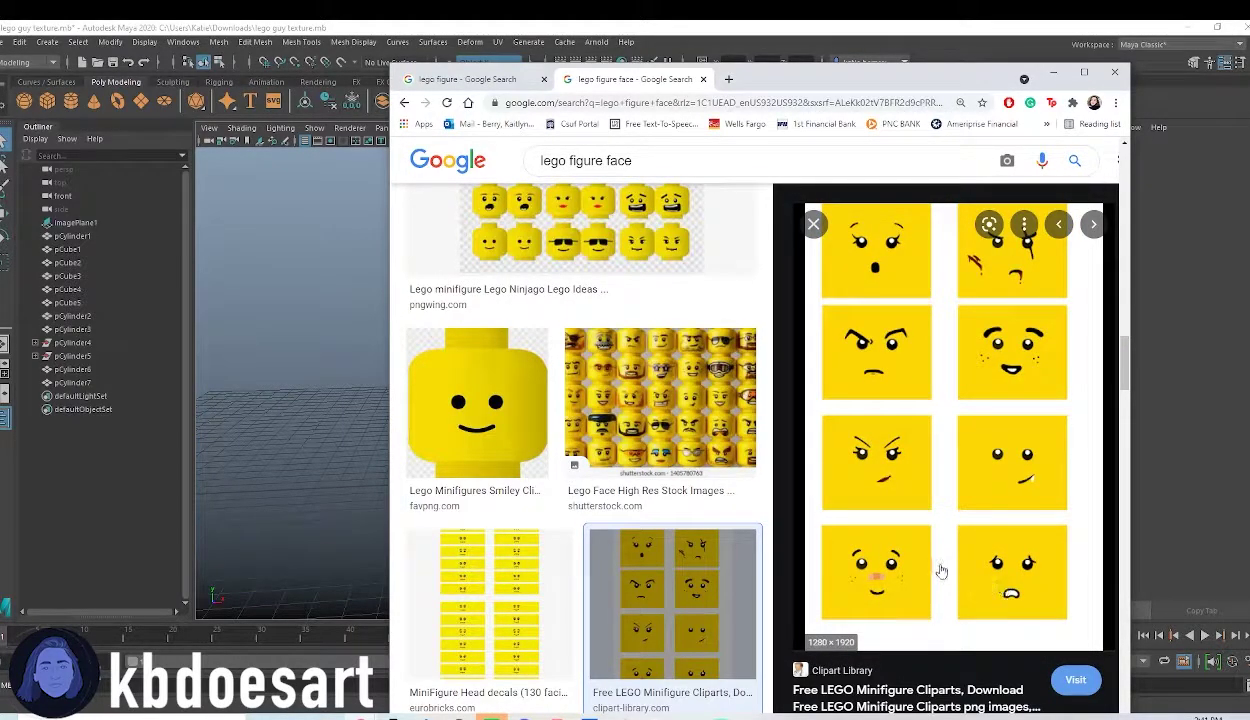
Examine the related face images, including the "lego minifig face by spazchicken" wallpaper, for a flat image usable as a head texture
{"action": "scroll", "coordinate": [940, 568], "scroll_direction": "down", "scroll_amount": 9}
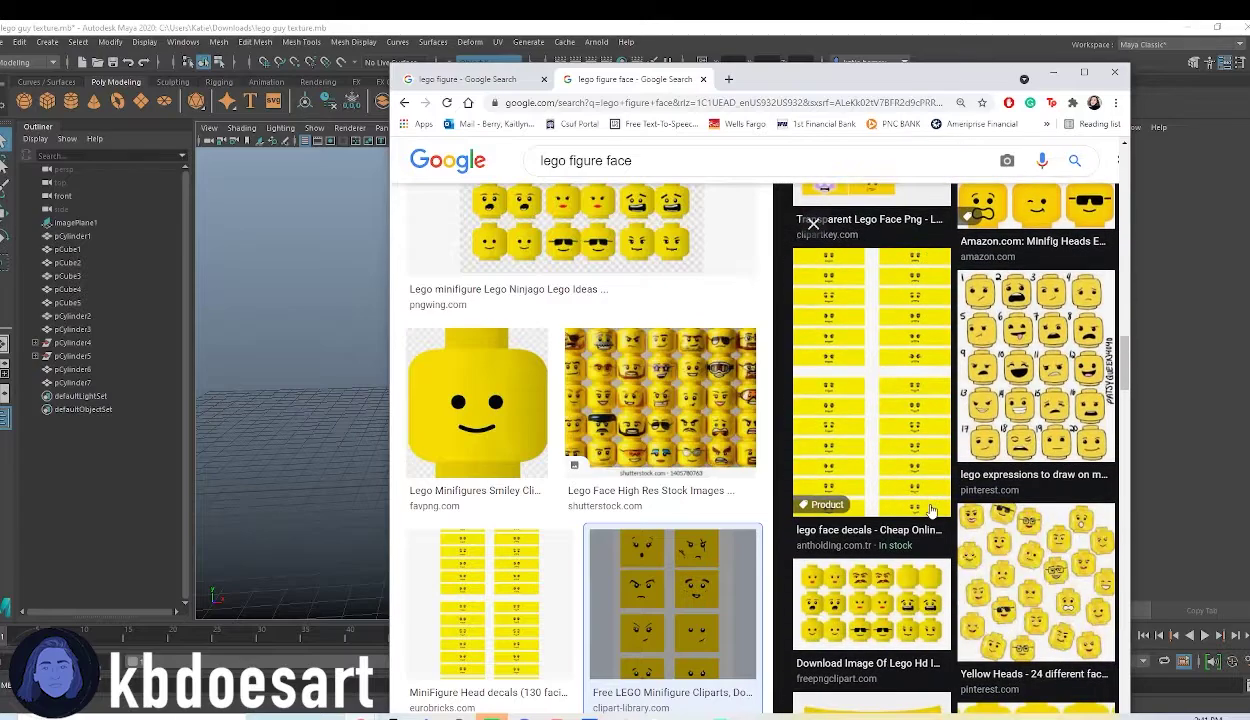
{"action": "scroll", "coordinate": [930, 510], "scroll_direction": "down", "scroll_amount": 5}
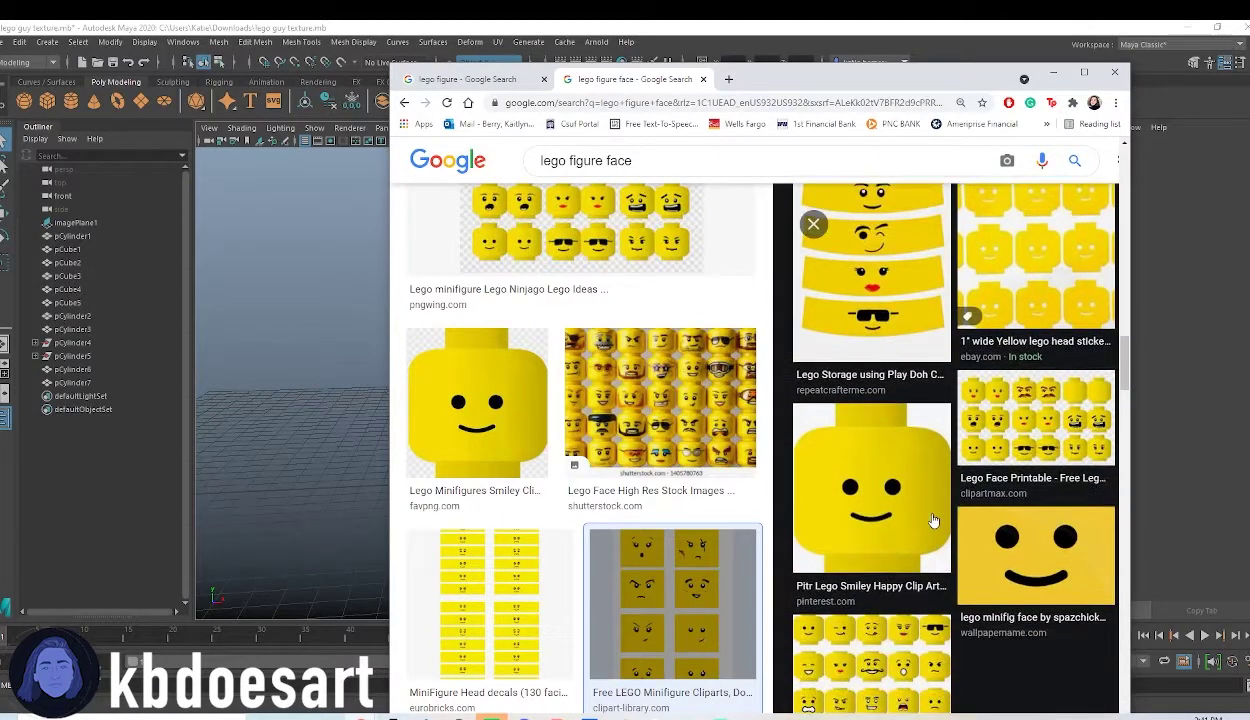
{"action": "scroll", "coordinate": [932, 521], "scroll_direction": "down", "scroll_amount": 2}
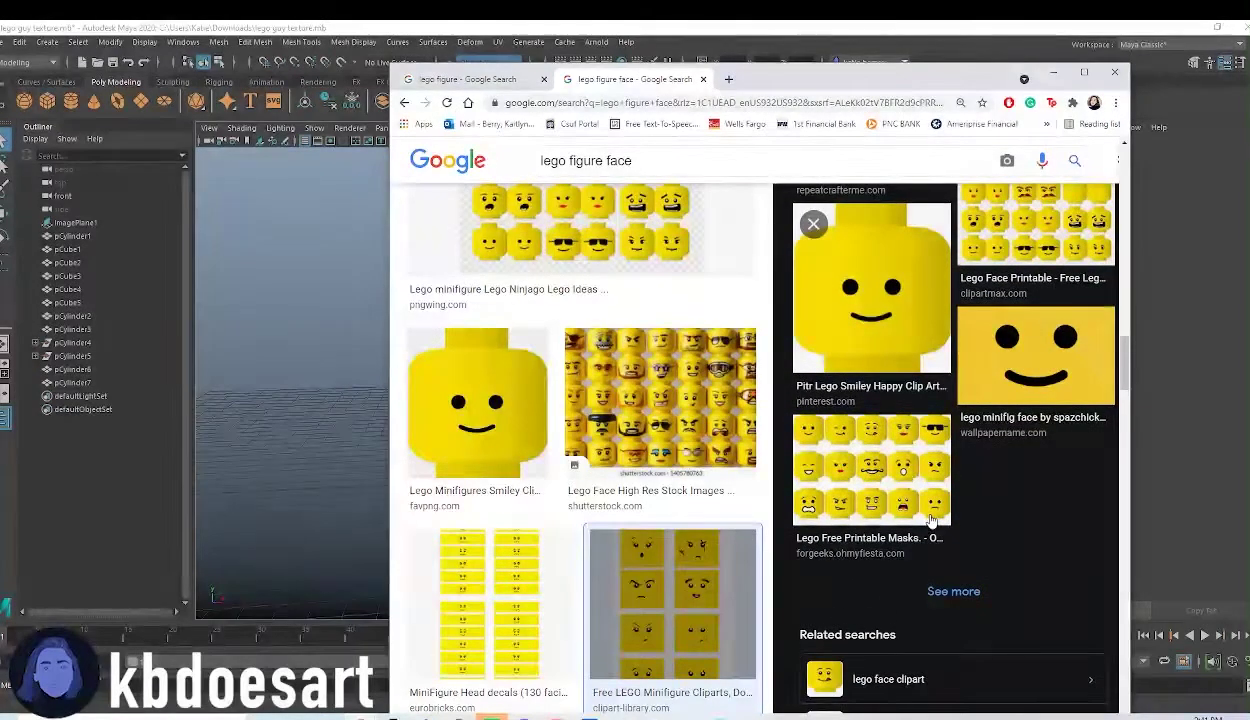
{"action": "scroll", "coordinate": [932, 521], "scroll_direction": "up", "scroll_amount": 1}
{"action": "left_click", "coordinate": [1063, 375]}
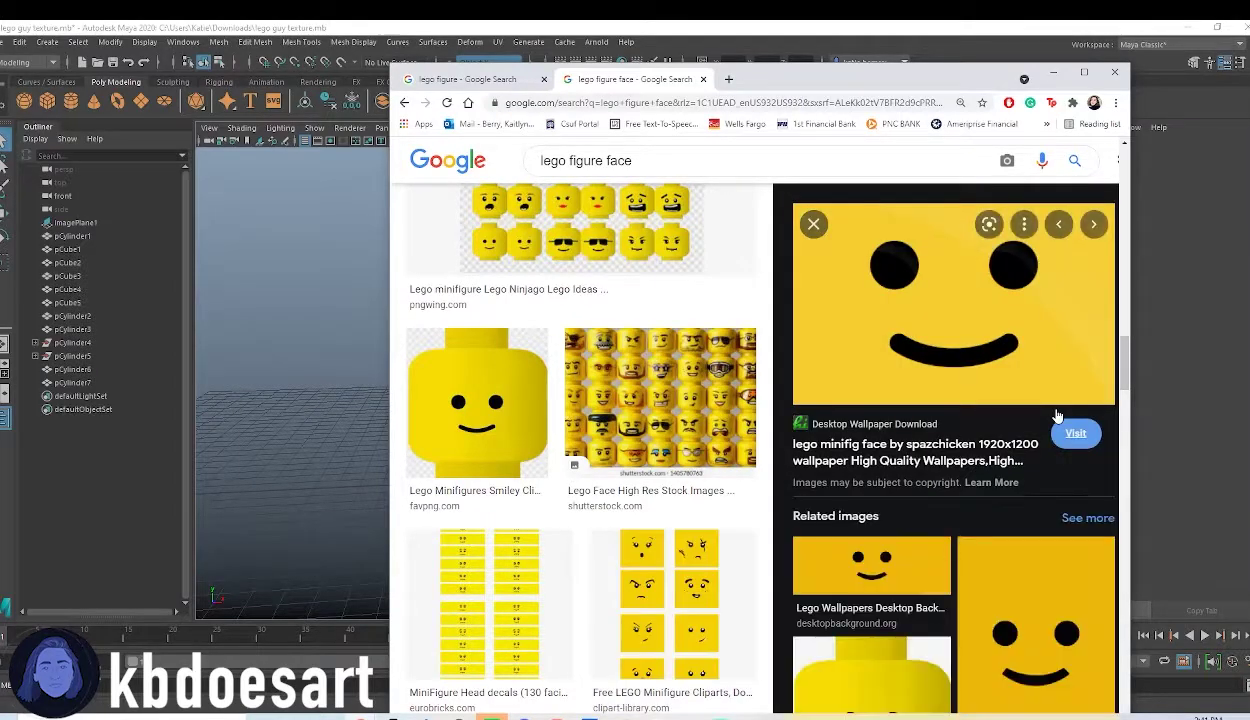
{"action": "scroll", "coordinate": [1049, 430], "scroll_direction": "down", "scroll_amount": 4}
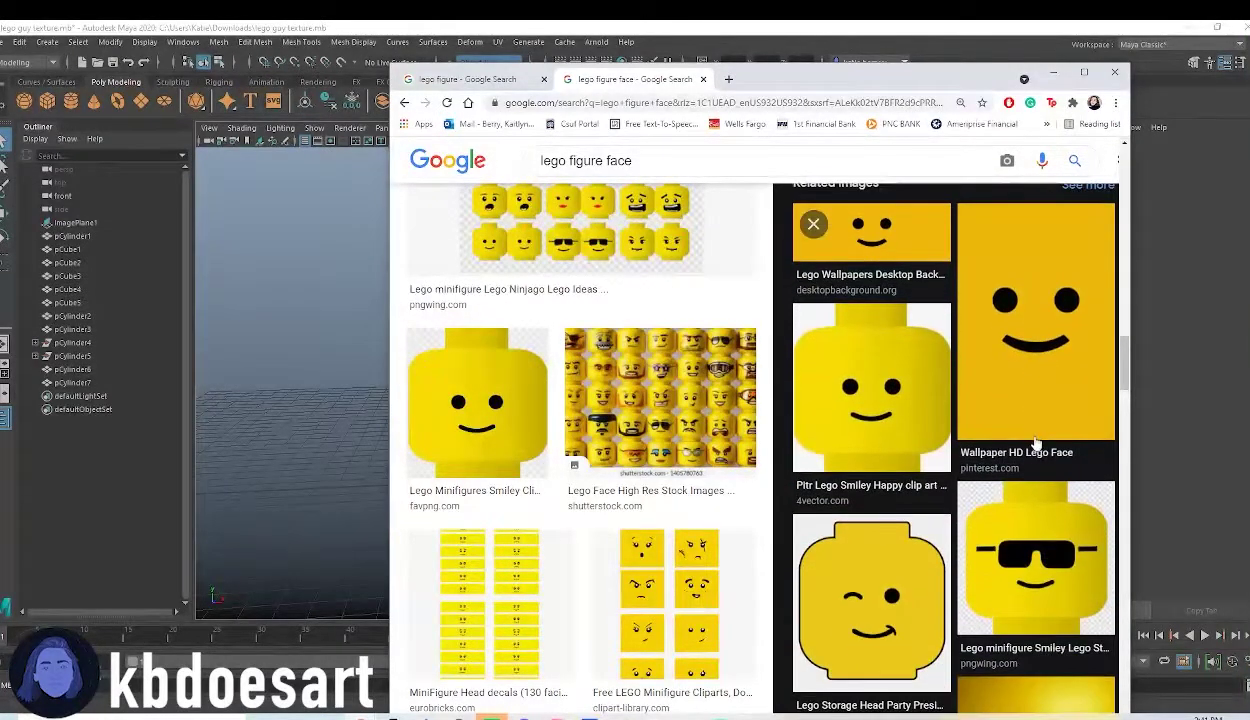
{"action": "scroll", "coordinate": [1035, 463], "scroll_direction": "down", "scroll_amount": 4}
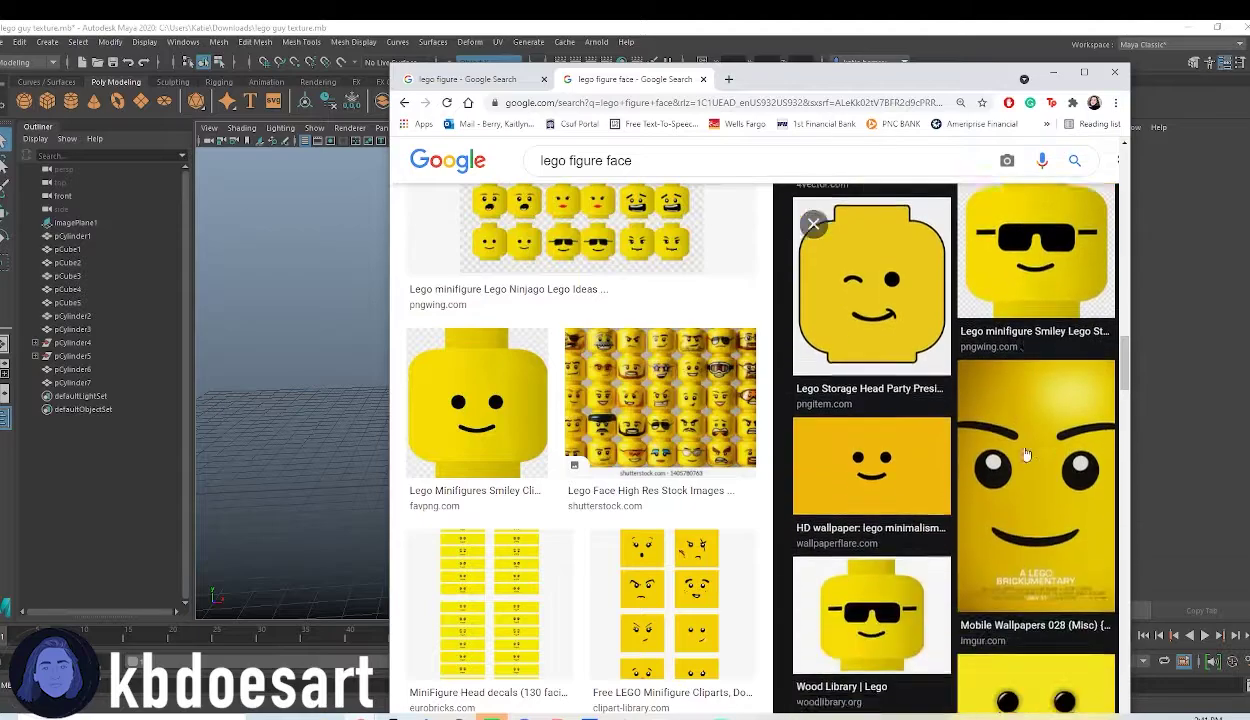
{"action": "scroll", "coordinate": [952, 420], "scroll_direction": "down", "scroll_amount": 5}
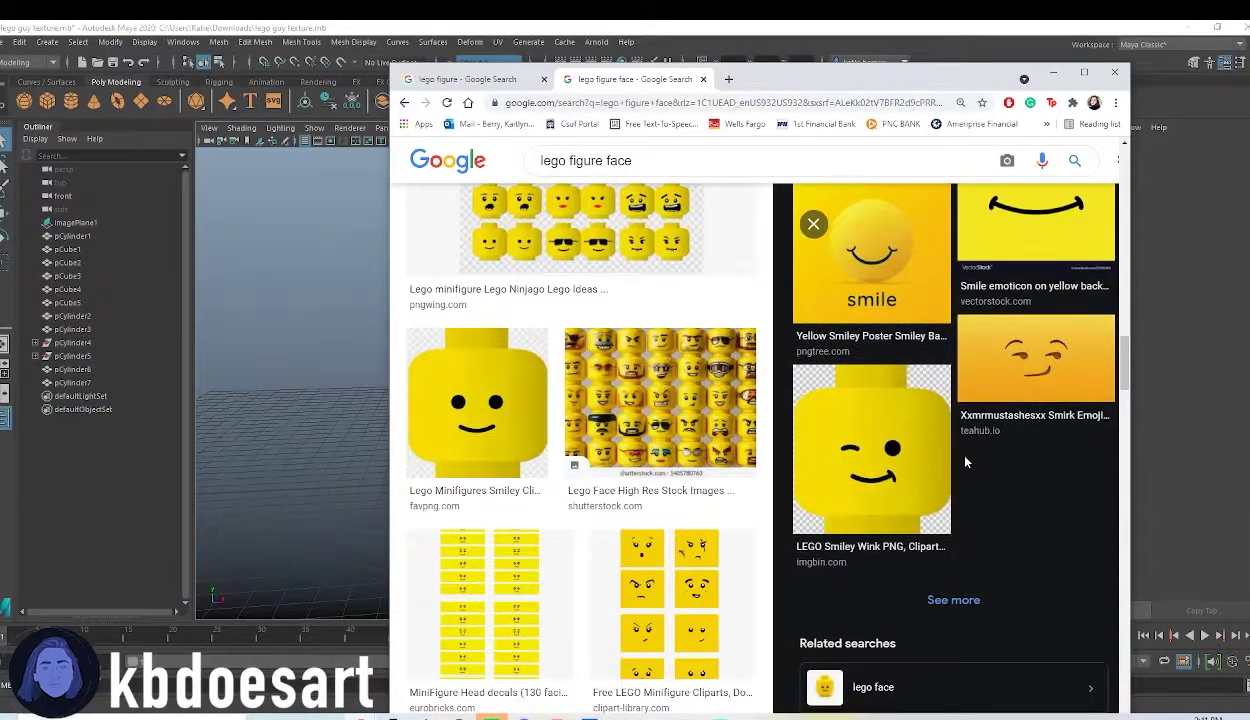
{"action": "scroll", "coordinate": [690, 475], "scroll_direction": "down", "scroll_amount": 10}
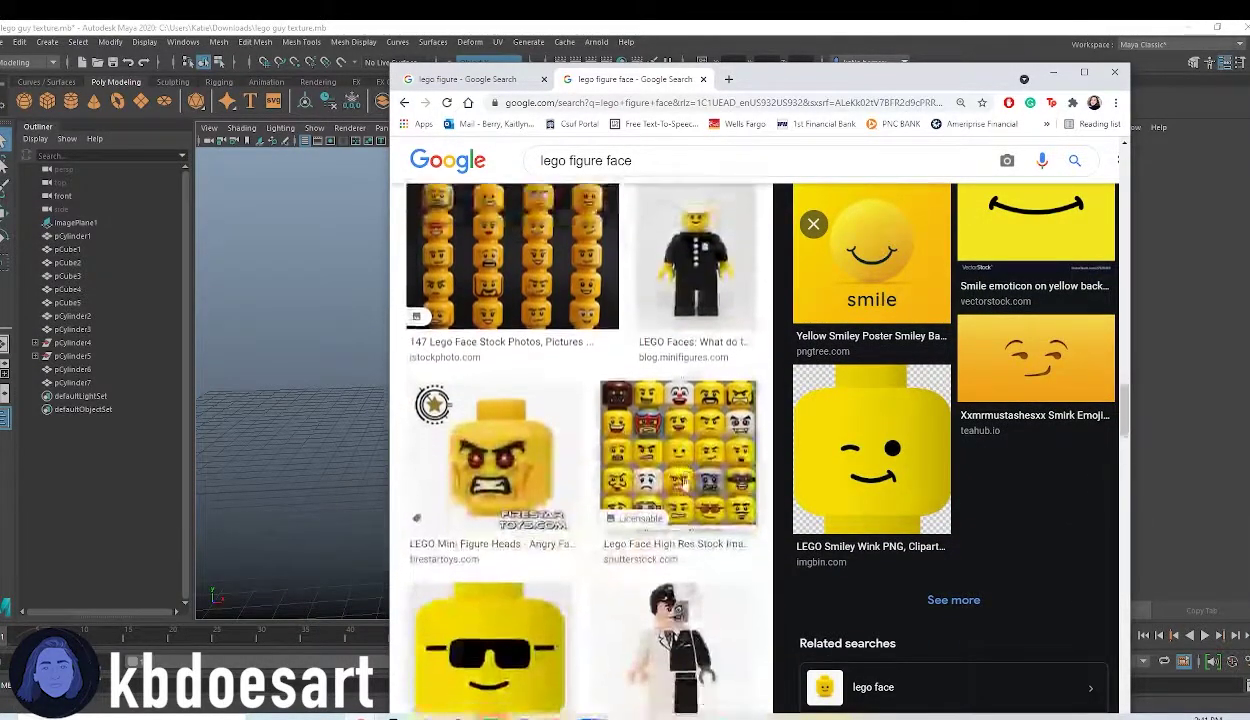
{"action": "scroll", "coordinate": [690, 475], "scroll_direction": "down", "scroll_amount": 3}
Search images for "lego figure face square" and look through the results for a flat face
{"action": "left_click", "coordinate": [655, 156]}
{"action": "type", "text": "square"}
{"action": "key", "text": "Return"}
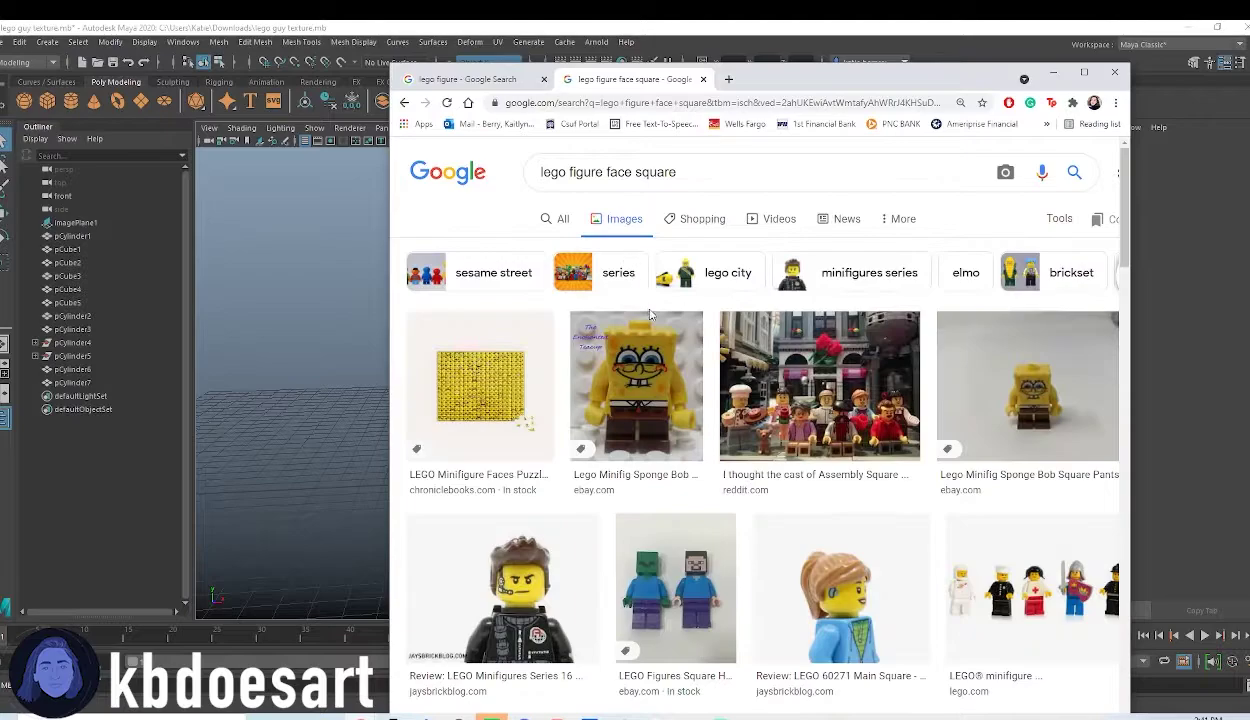
{"action": "scroll", "coordinate": [650, 315], "scroll_direction": "down", "scroll_amount": 10}
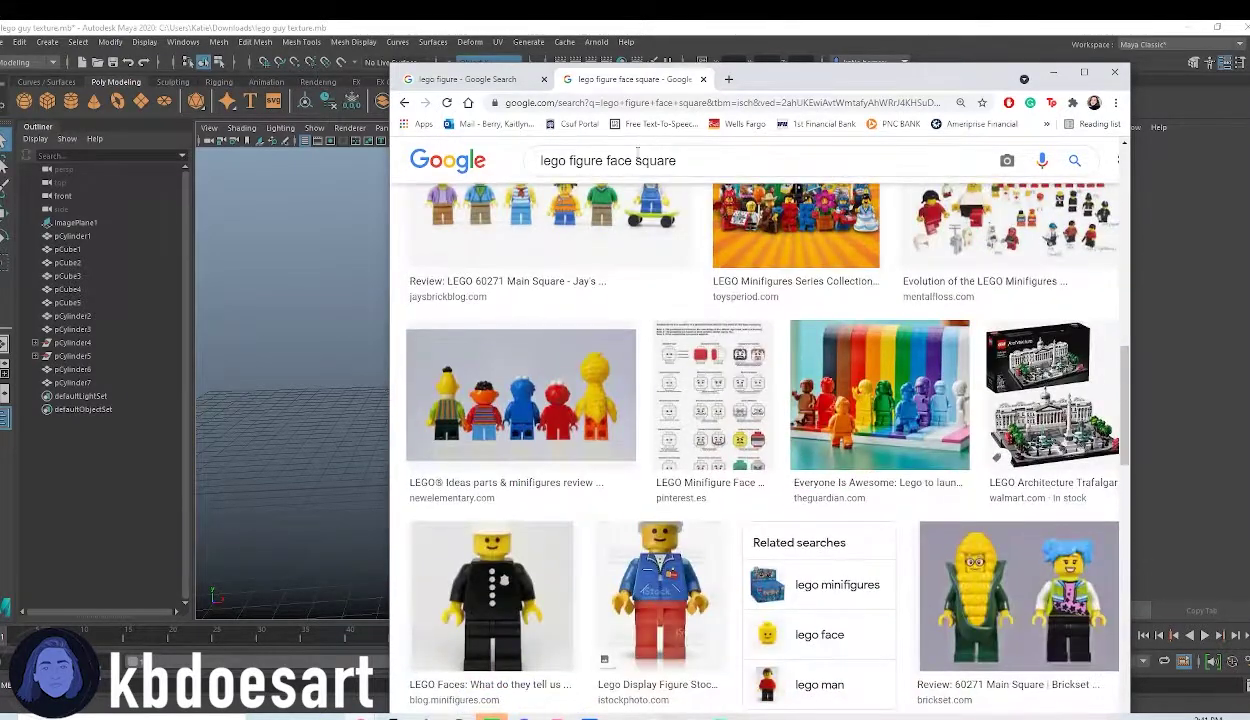
Change the image search to "lego figure face print out" and look through the results for a flat yellow face
{"action": "double_click", "coordinate": [663, 160]}
{"action": "type", "text": "print out"}
{"action": "key", "text": "Return"}
{"action": "scroll", "coordinate": [798, 372], "scroll_direction": "down", "scroll_amount": 2}
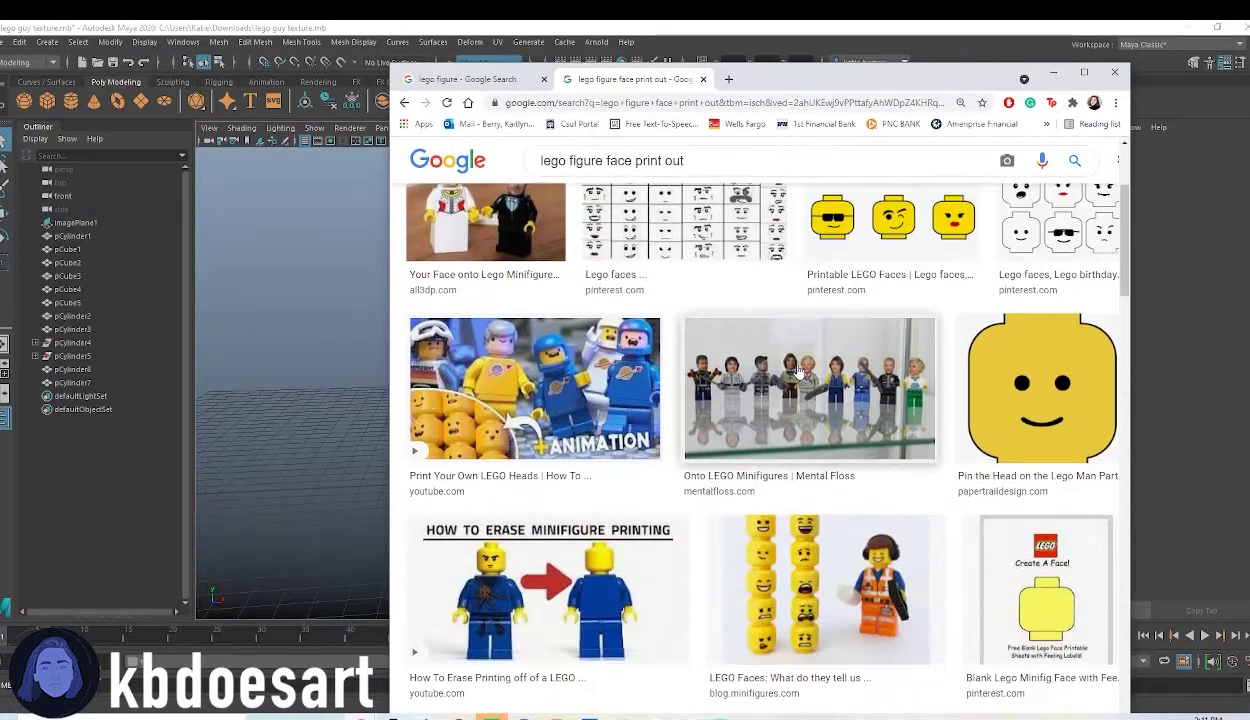
{"action": "scroll", "coordinate": [798, 372], "scroll_direction": "up", "scroll_amount": 1}
{"action": "scroll", "coordinate": [790, 370], "scroll_direction": "down", "scroll_amount": 7}
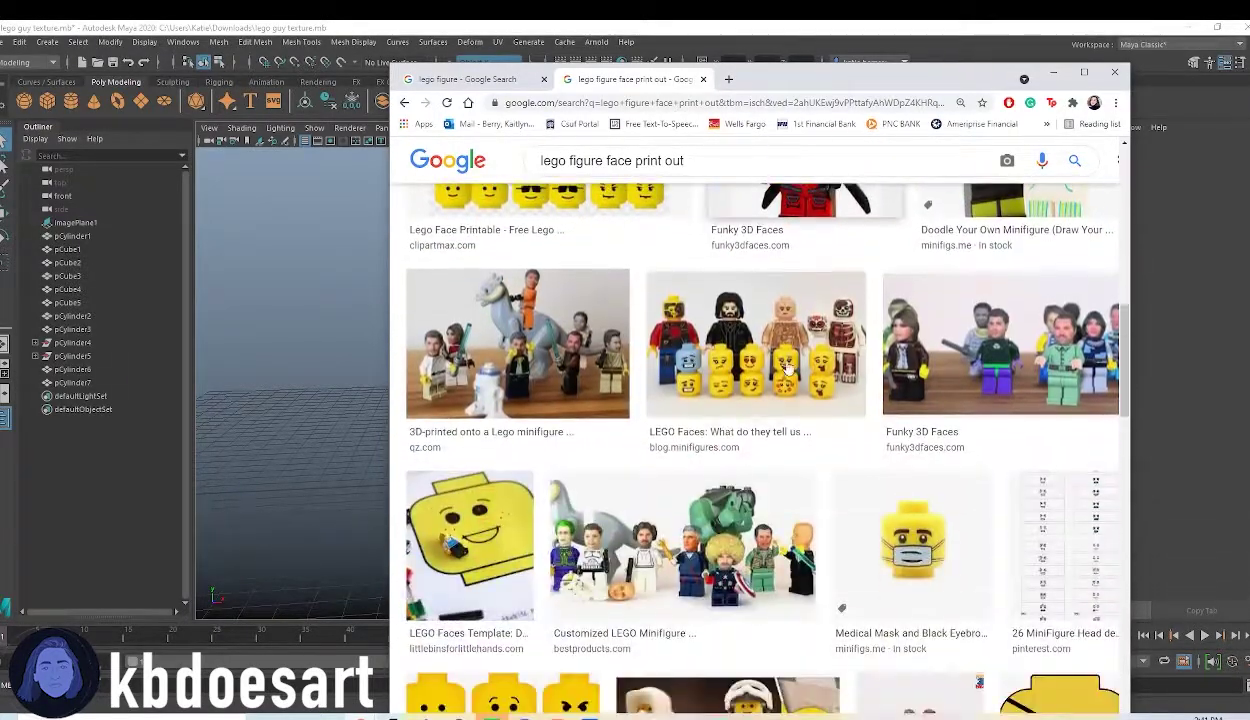
{"action": "scroll", "coordinate": [787, 368], "scroll_direction": "down", "scroll_amount": 2}
{"action": "scroll", "coordinate": [810, 355], "scroll_direction": "down", "scroll_amount": 5}
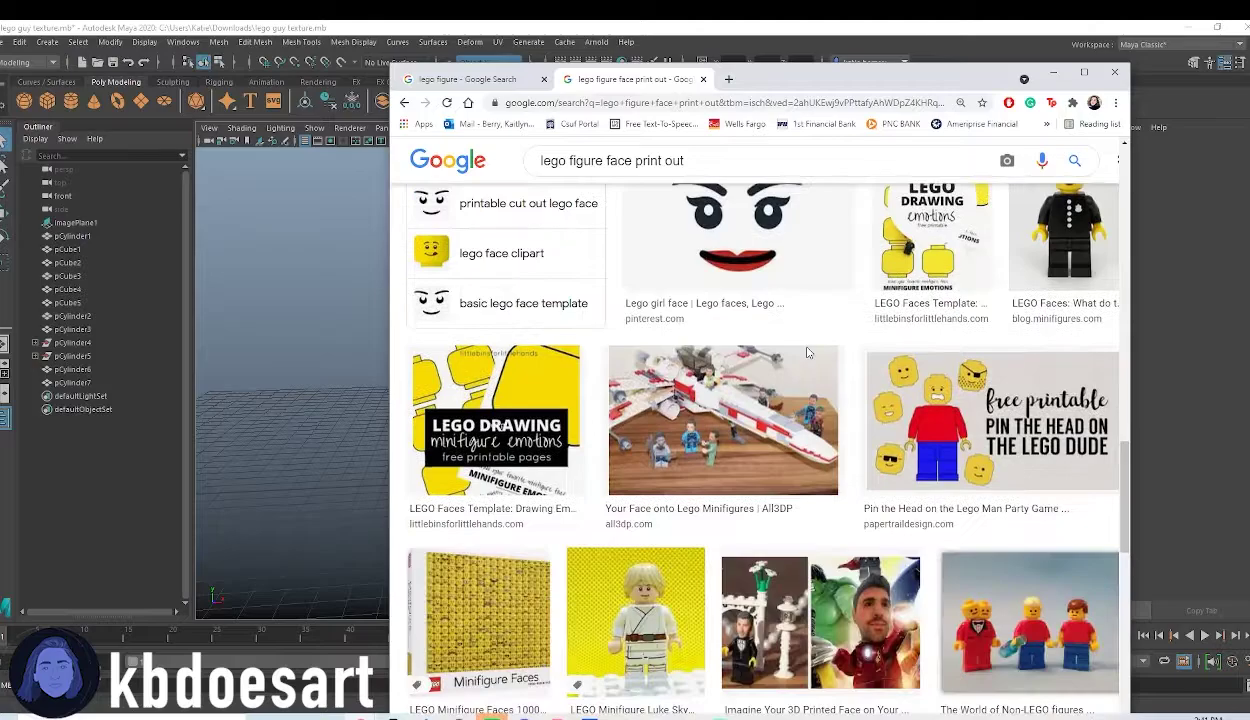
{"action": "scroll", "coordinate": [900, 390], "scroll_direction": "up", "scroll_amount": 2}
{"action": "scroll", "coordinate": [931, 410], "scroll_direction": "down", "scroll_amount": 10}
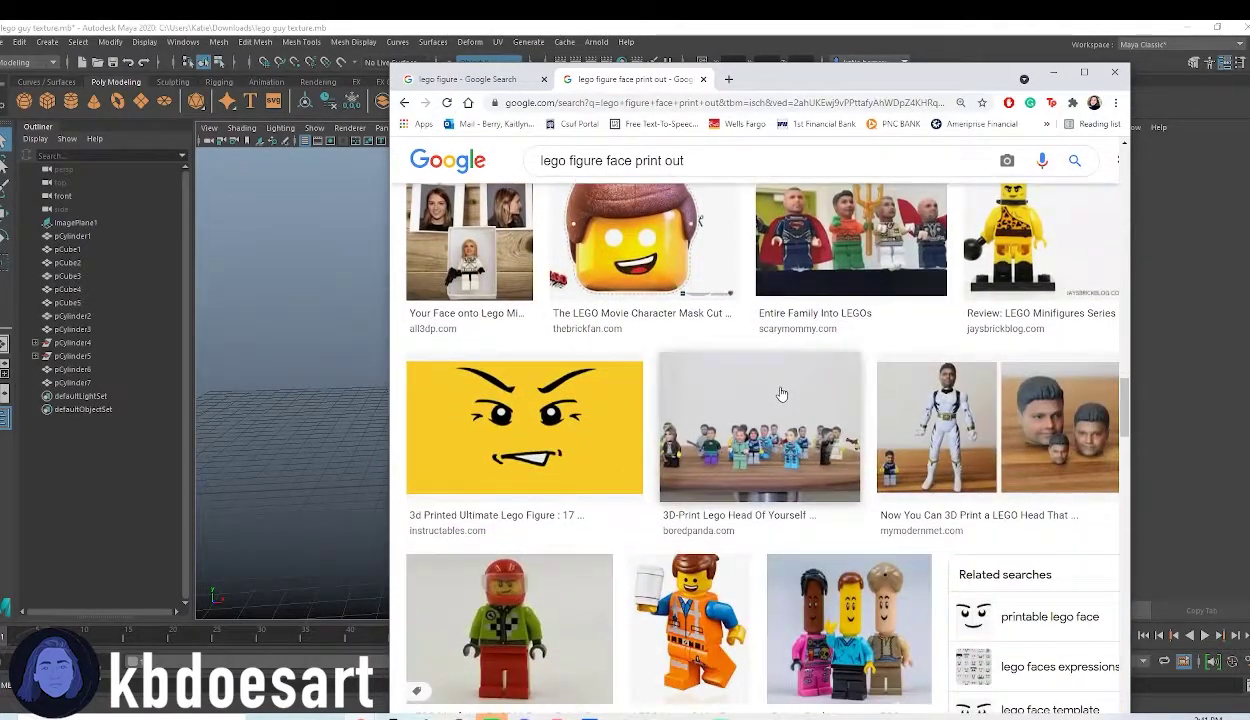
{"action": "scroll", "coordinate": [782, 394], "scroll_direction": "down", "scroll_amount": 2}
Preview the angry yellow face from instructables.com and the related scowling face, comparing the related images of both
{"action": "left_click", "coordinate": [525, 240]}
{"action": "scroll", "coordinate": [989, 451], "scroll_direction": "down", "scroll_amount": 2}
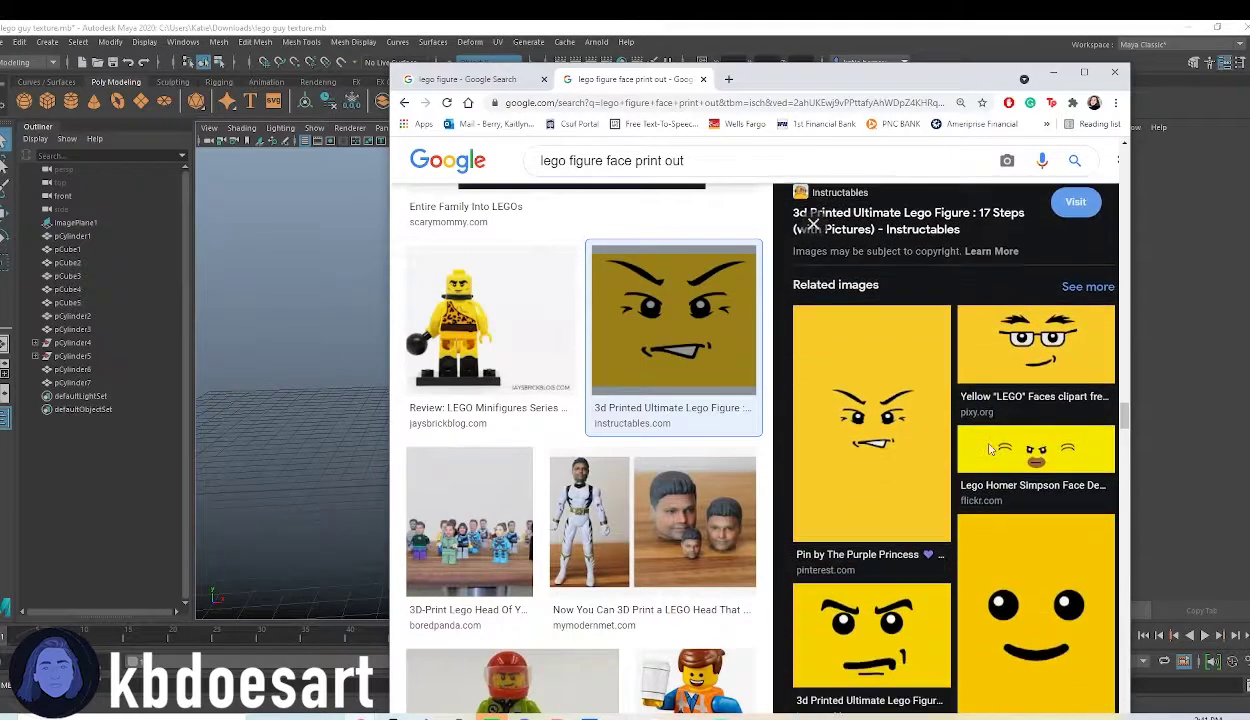
{"action": "scroll", "coordinate": [1023, 424], "scroll_direction": "down", "scroll_amount": 5}
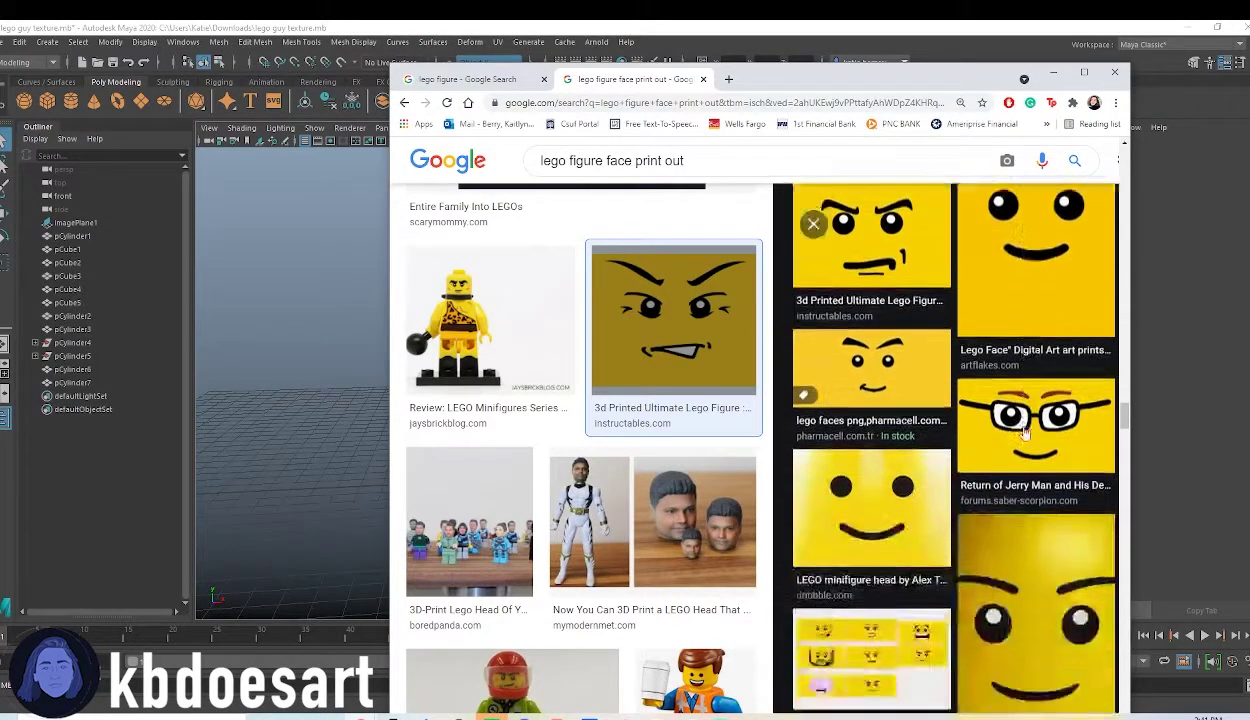
{"action": "scroll", "coordinate": [899, 391], "scroll_direction": "down", "scroll_amount": 4}
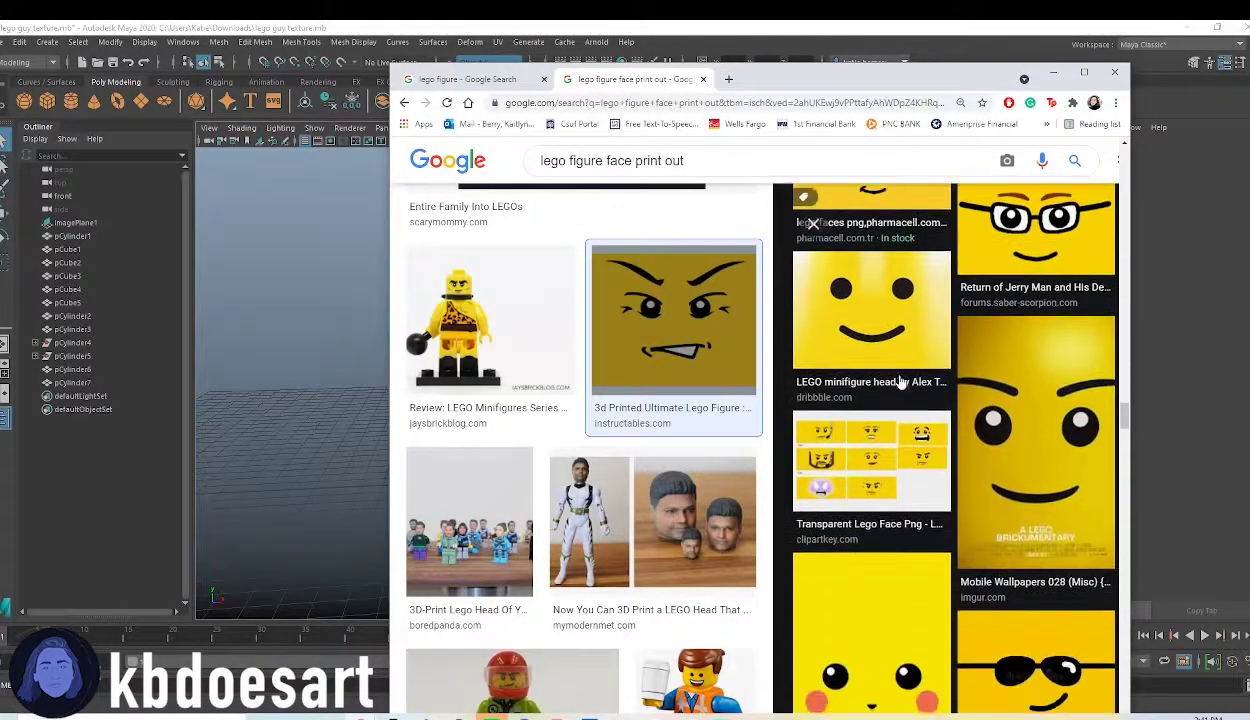
{"action": "scroll", "coordinate": [886, 438], "scroll_direction": "up", "scroll_amount": 6}
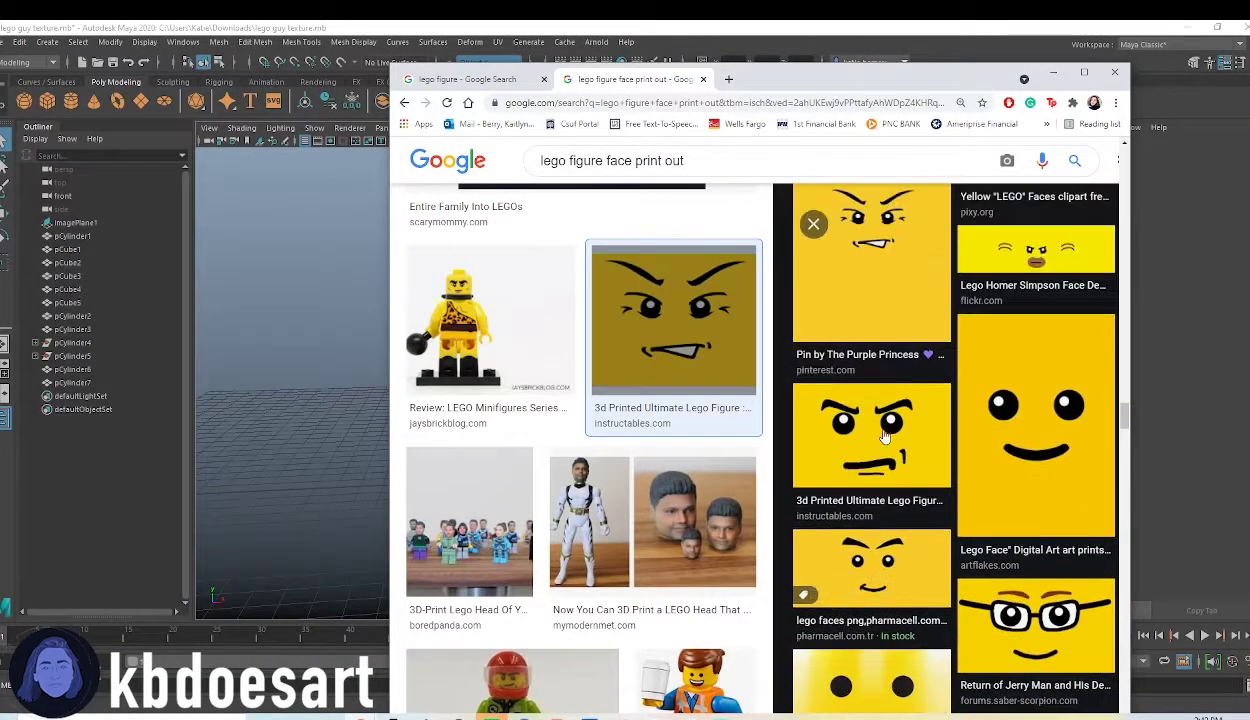
{"action": "left_click", "coordinate": [885, 435]}
{"action": "scroll", "coordinate": [885, 440], "scroll_direction": "down", "scroll_amount": 3}
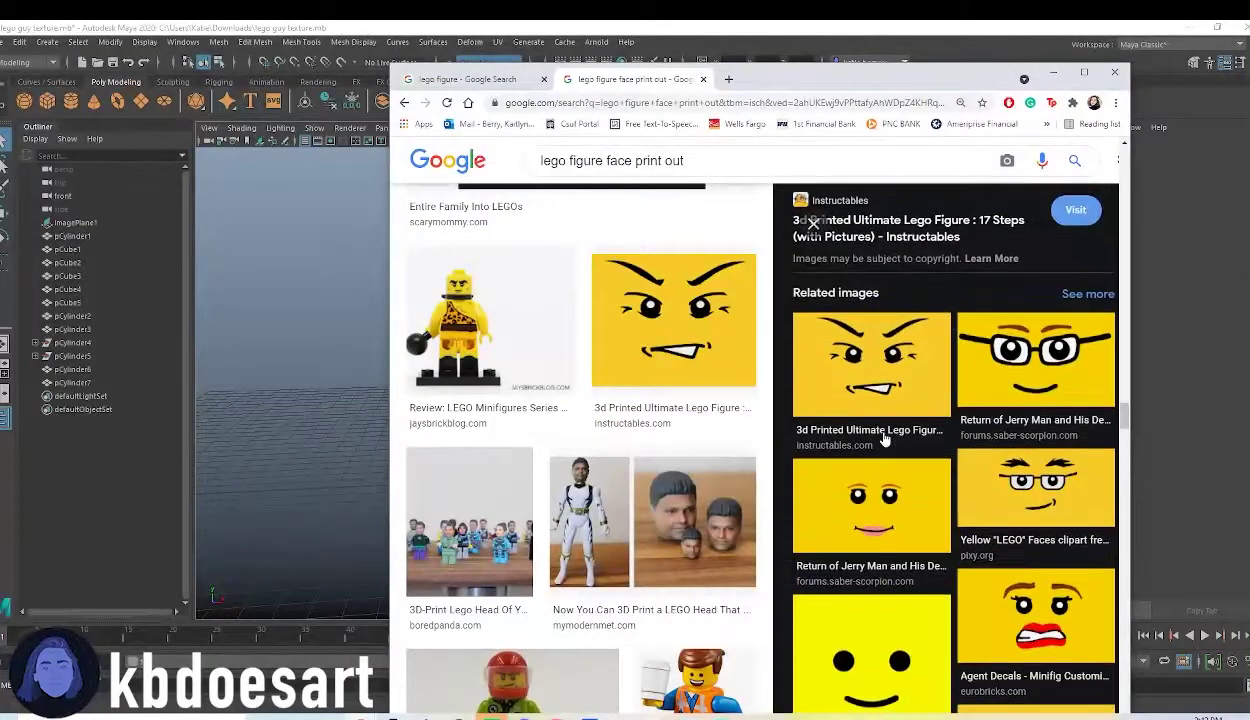
{"action": "scroll", "coordinate": [878, 437], "scroll_direction": "down", "scroll_amount": 2}
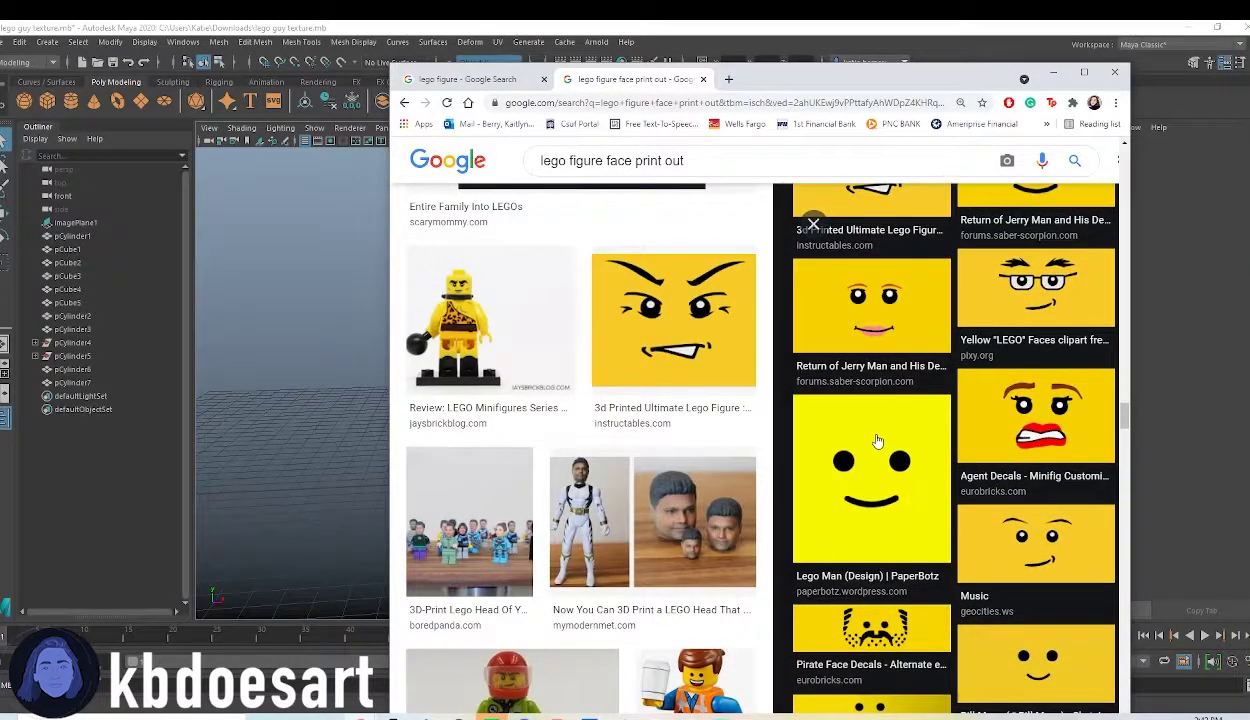
{"action": "scroll", "coordinate": [876, 441], "scroll_direction": "down", "scroll_amount": 1}
Open the smirking yellow "Music" face from geocities.ws and compare it with its related images
{"action": "left_click", "coordinate": [1030, 420]}
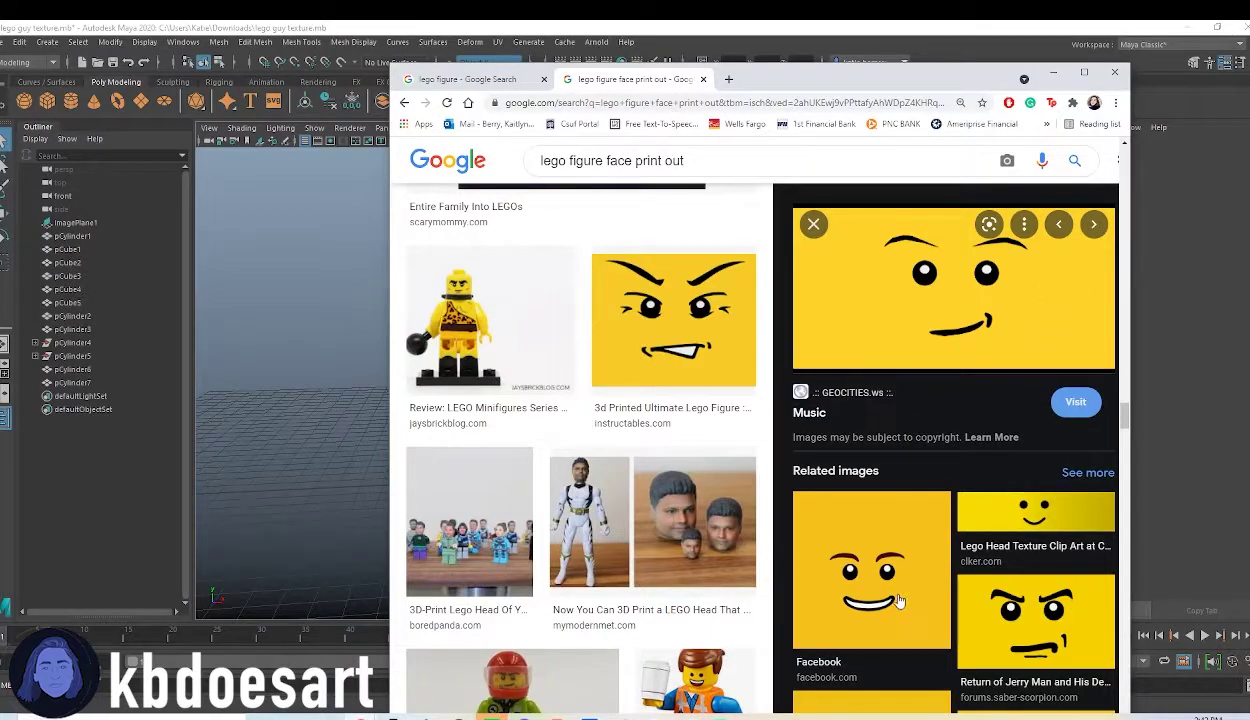
{"action": "scroll", "coordinate": [935, 460], "scroll_direction": "down", "scroll_amount": 2}
{"action": "scroll", "coordinate": [946, 549], "scroll_direction": "down", "scroll_amount": 2}
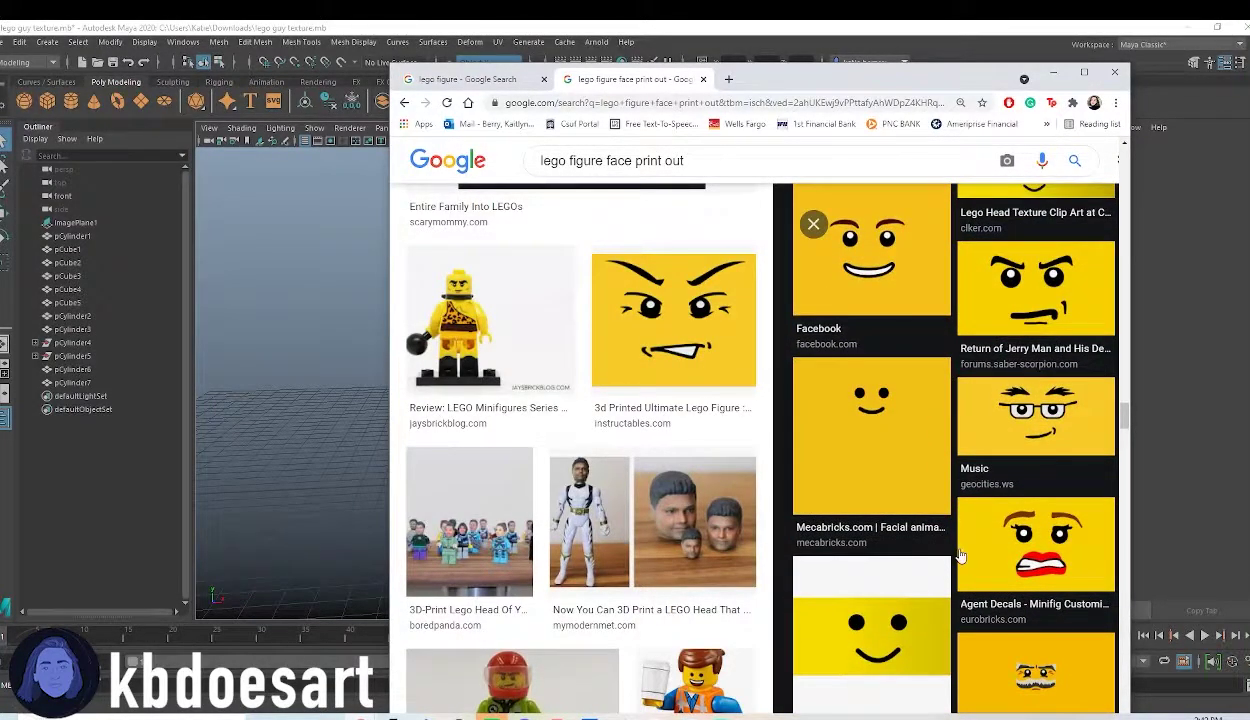
{"action": "scroll", "coordinate": [958, 555], "scroll_direction": "down", "scroll_amount": 4}
{"action": "scroll", "coordinate": [946, 563], "scroll_direction": "down", "scroll_amount": 2}
{"action": "scroll", "coordinate": [985, 352], "scroll_direction": "up", "scroll_amount": 10}
Save the smirking face image to the Downloads folder as a PNG named "lego head"
{"action": "right_click", "coordinate": [986, 334]}
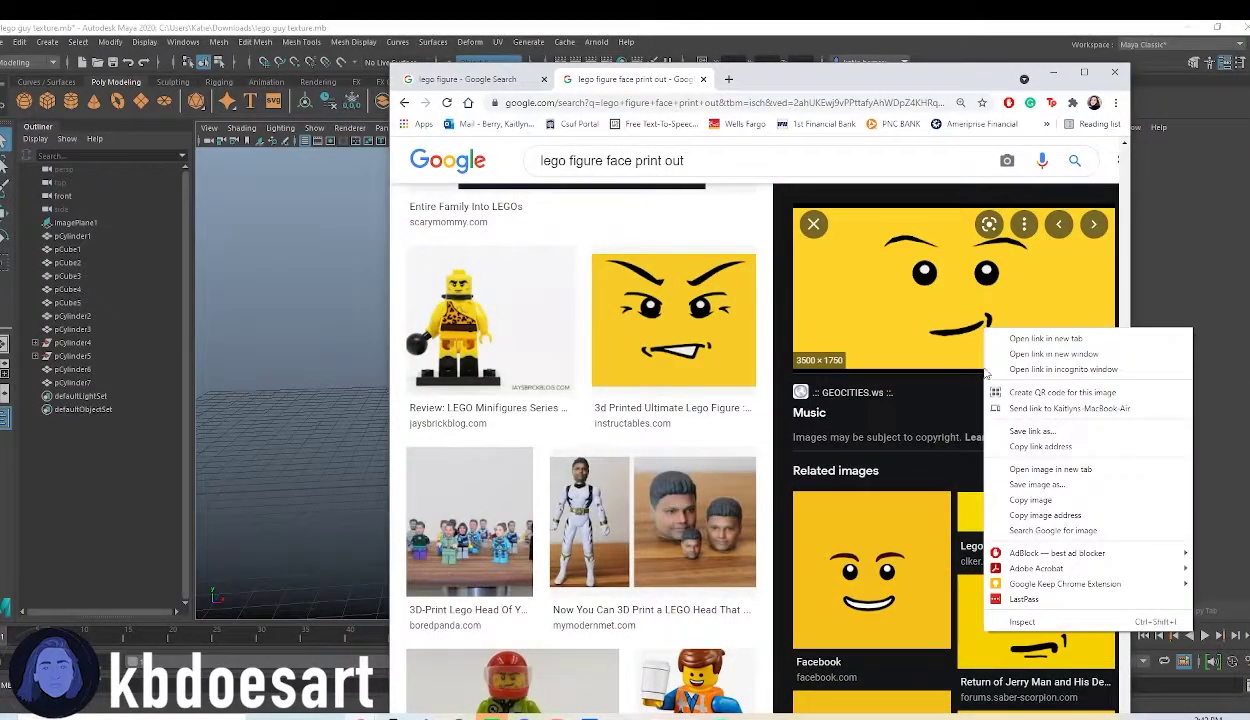
{"action": "left_click", "coordinate": [1036, 484]}
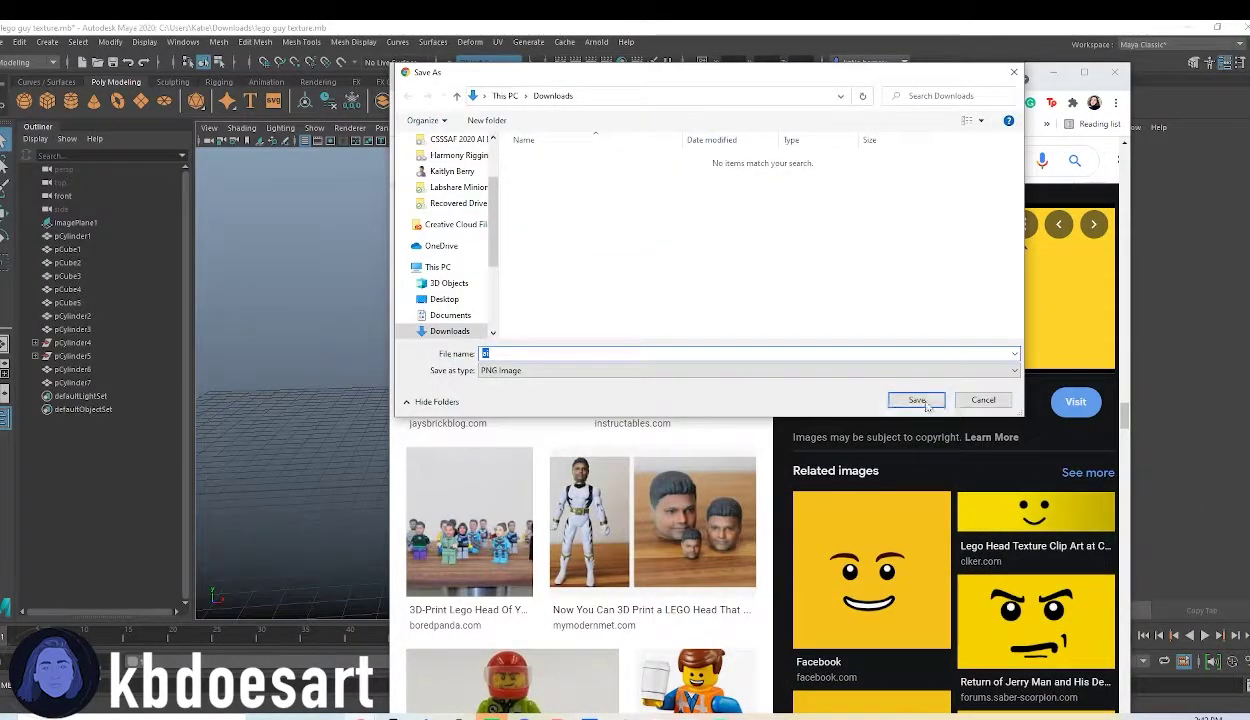
{"action": "type", "text": "lego head"}
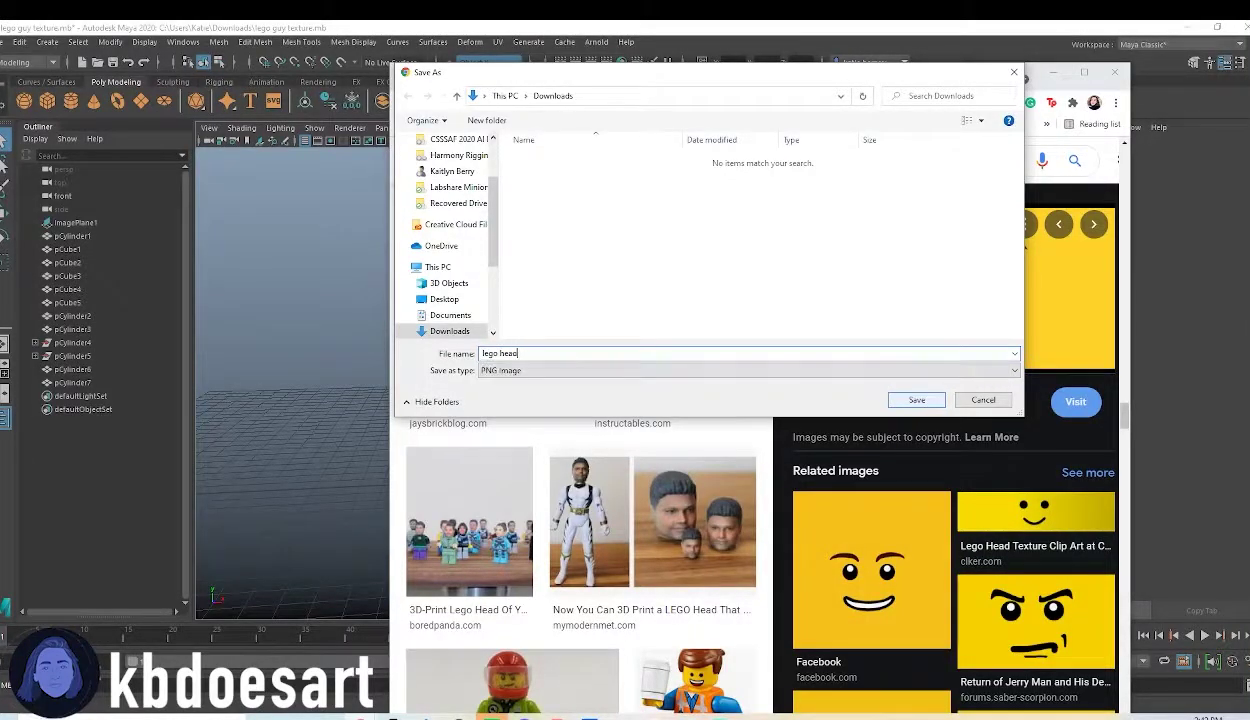
{"action": "left_click", "coordinate": [916, 399]}
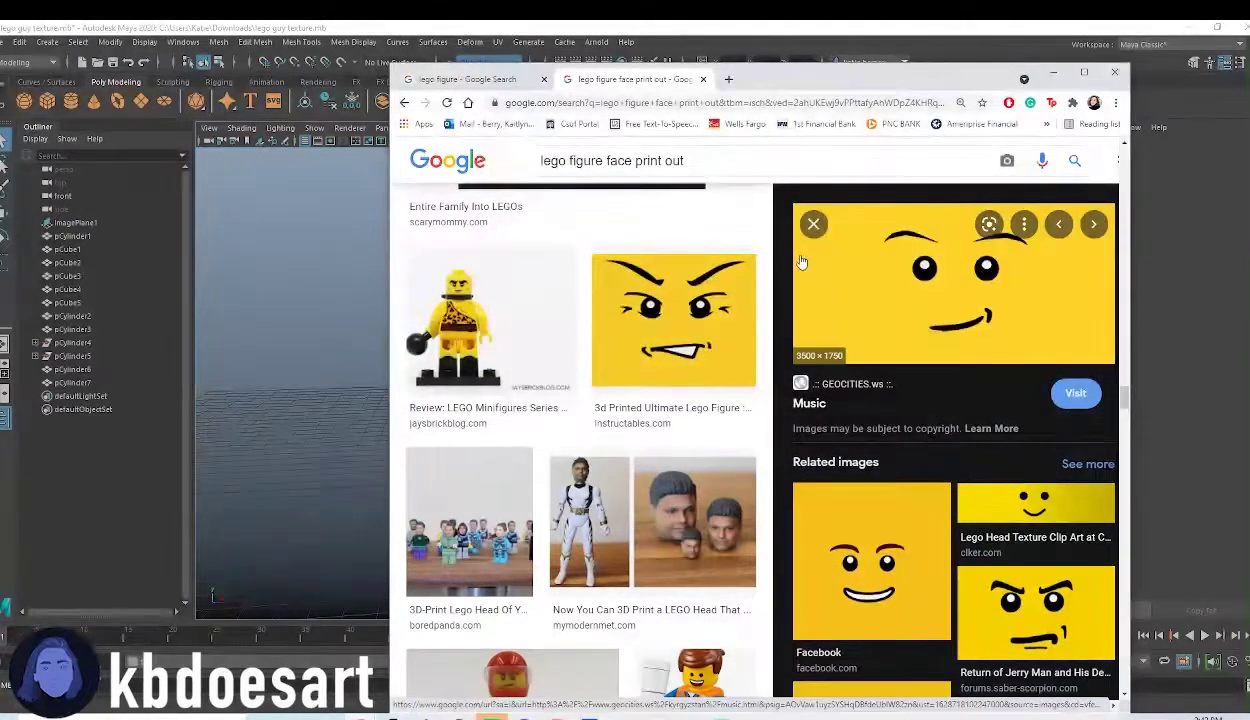
{"action": "scroll", "coordinate": [773, 391], "scroll_direction": "up", "scroll_amount": 5}
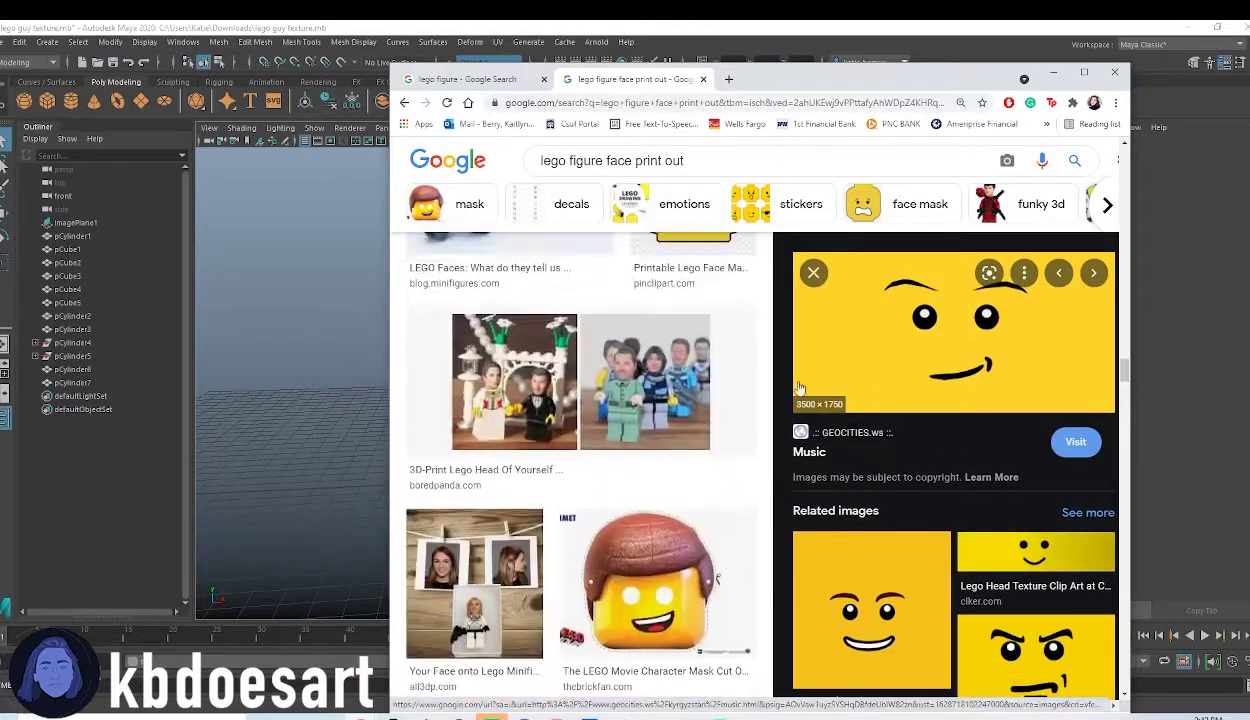
{"action": "scroll", "coordinate": [680, 390], "scroll_direction": "up", "scroll_amount": 3}
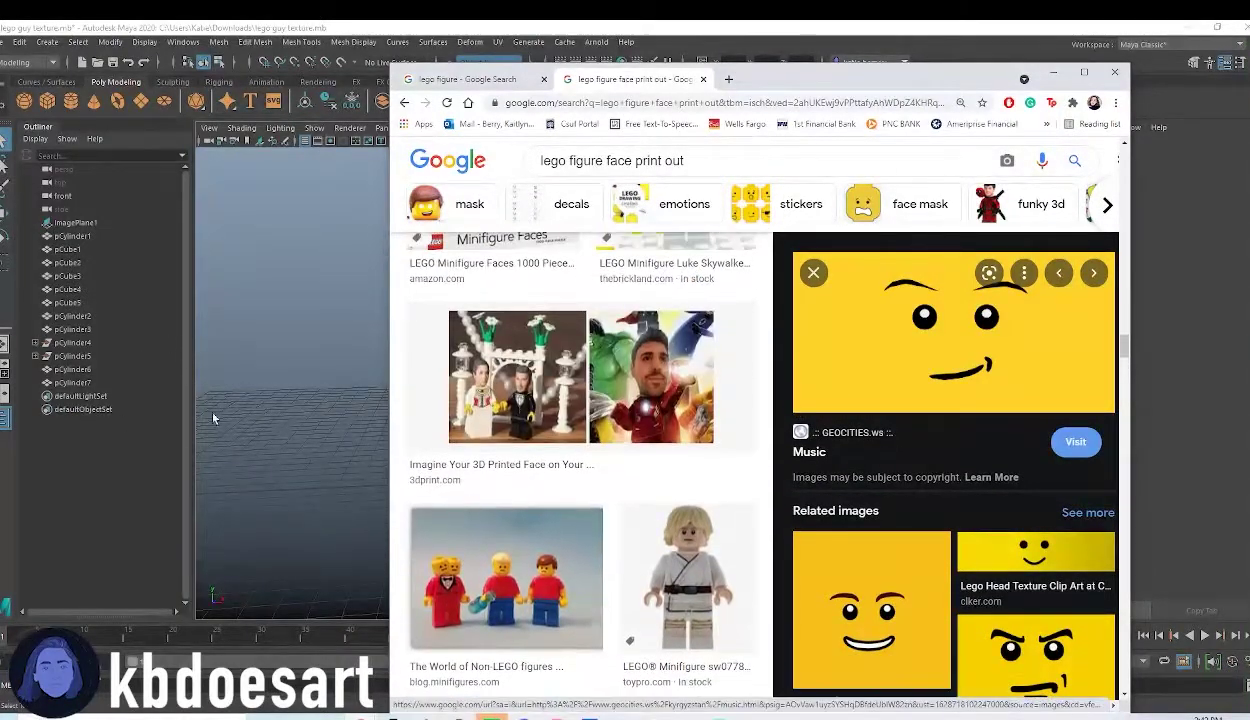
Switch to Maya, preview the figure's parts with mesh smoothing, and return them to the unsmoothed display
{"action": "left_click", "coordinate": [323, 271]}
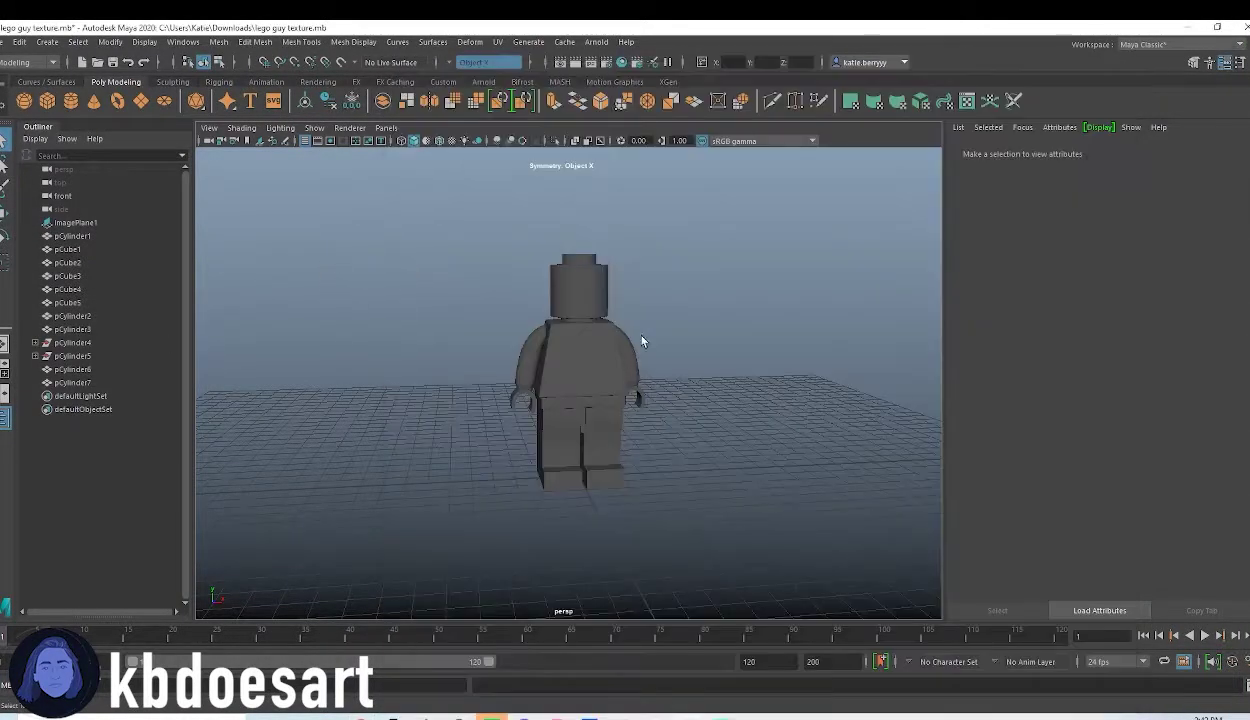
{"action": "middle_click_drag", "start_coordinate": [648, 335], "coordinate": [698, 399], "text": "alt"}
{"action": "left_click_drag", "start_coordinate": [698, 399], "coordinate": [655, 396], "text": "alt"}
{"action": "left_click", "coordinate": [604, 334]}
{"action": "key", "text": "3"}
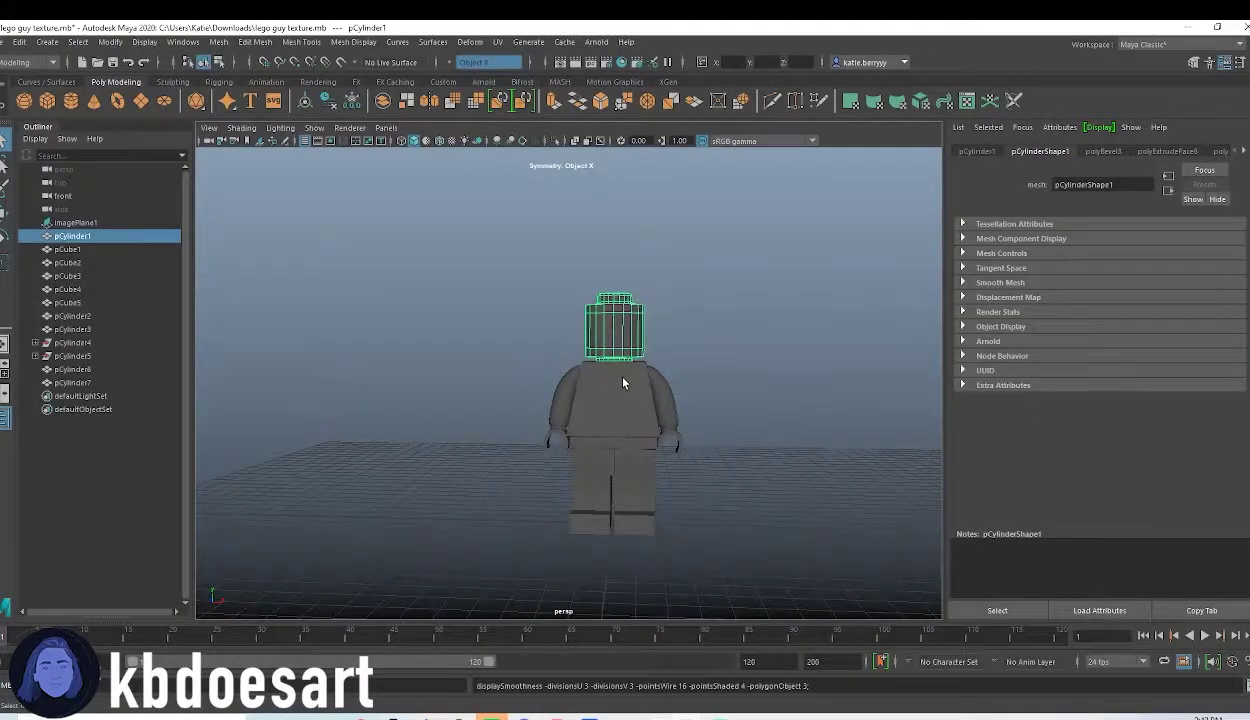
{"action": "left_click_drag", "start_coordinate": [485, 273], "coordinate": [720, 527]}
{"action": "left_click", "coordinate": [711, 362]}
{"action": "left_click_drag", "start_coordinate": [638, 445], "coordinate": [700, 522]}
{"action": "key", "text": "1"}
Examine the head, torso and arms of the unsmoothed figure up close from the front and from slightly different angles
{"action": "left_click", "coordinate": [703, 345]}
{"action": "left_click", "coordinate": [620, 324]}
{"action": "left_click", "coordinate": [690, 325]}
{"action": "right_click_drag", "start_coordinate": [613, 325], "coordinate": [752, 324], "text": "alt"}
{"action": "middle_click_drag", "start_coordinate": [640, 384], "coordinate": [598, 441], "text": "alt"}
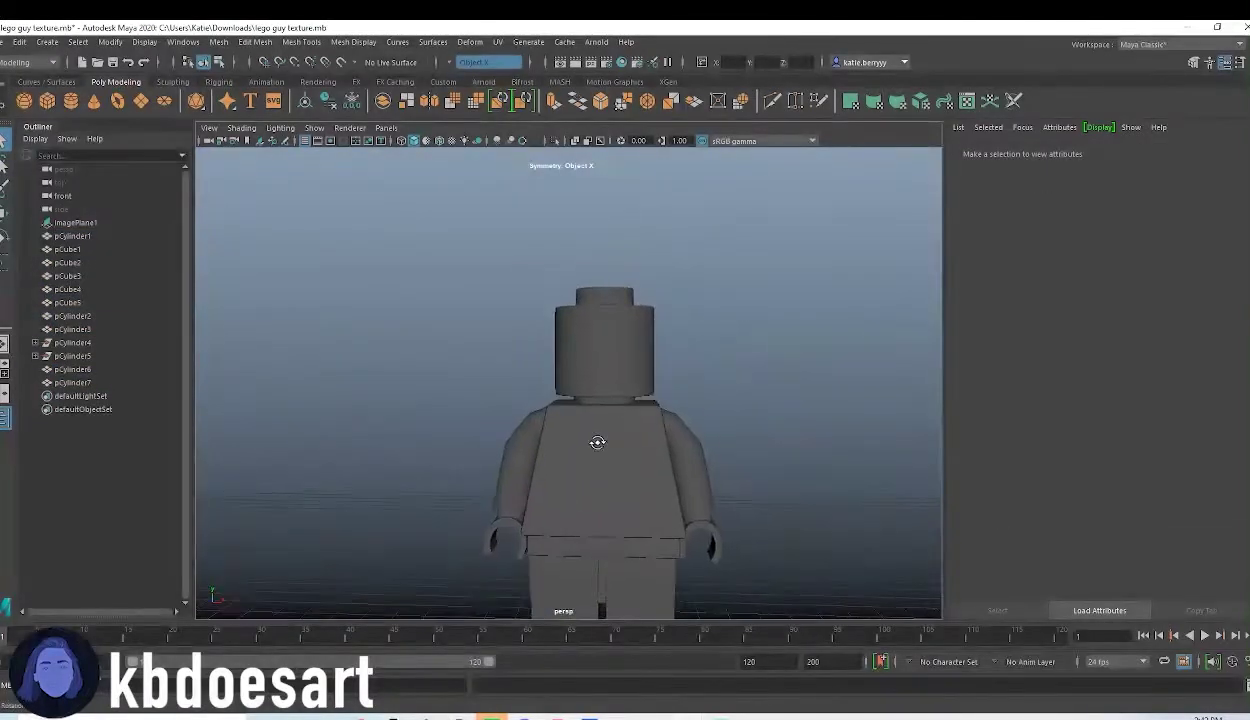
{"action": "left_click_drag", "start_coordinate": [598, 441], "coordinate": [632, 464], "text": "alt"}
{"action": "middle_click_drag", "start_coordinate": [632, 464], "coordinate": [622, 366], "text": "alt"}
{"action": "left_click", "coordinate": [527, 408]}
{"action": "left_click", "coordinate": [753, 346]}
{"action": "left_click_drag", "start_coordinate": [715, 516], "coordinate": [629, 480], "text": "alt"}
Select the torso and check its shirt color against the LEGO Universe Bob Minifigure reference in Chrome, returning to Maya
{"action": "left_click", "coordinate": [630, 385]}
{"action": "right_click_drag", "start_coordinate": [630, 385], "coordinate": [789, 382], "text": "alt"}
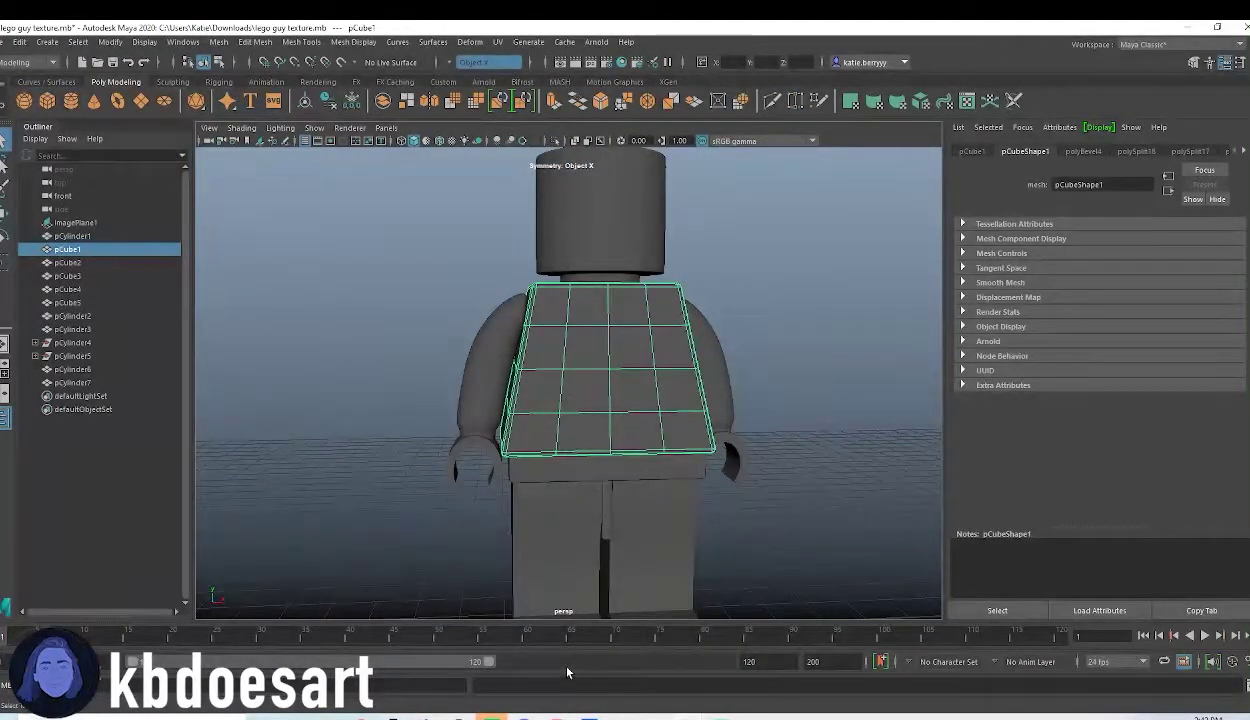
{"action": "mouse_move", "coordinate": [700, 560]}
{"action": "left_mouse_down", "text": "alt"}
{"action": "mouse_move", "coordinate": [748, 519]}
{"action": "mouse_move", "coordinate": [723, 446]}
{"action": "mouse_move", "coordinate": [759, 455]}
{"action": "mouse_move", "coordinate": [776, 474]}
{"action": "mouse_move", "coordinate": [680, 555]}
{"action": "left_mouse_up", "text": "alt"}
{"action": "mouse_move", "coordinate": [362, 717]}
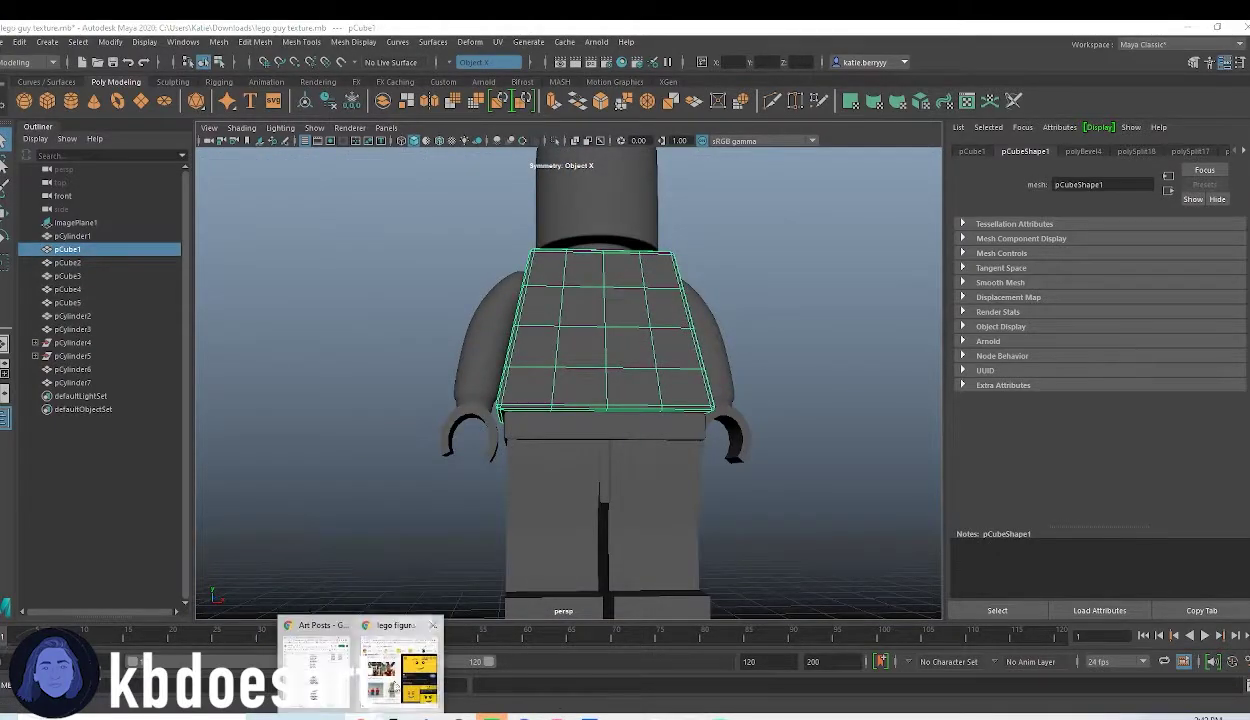
{"action": "left_click", "coordinate": [408, 680]}
{"action": "left_click", "coordinate": [470, 79]}
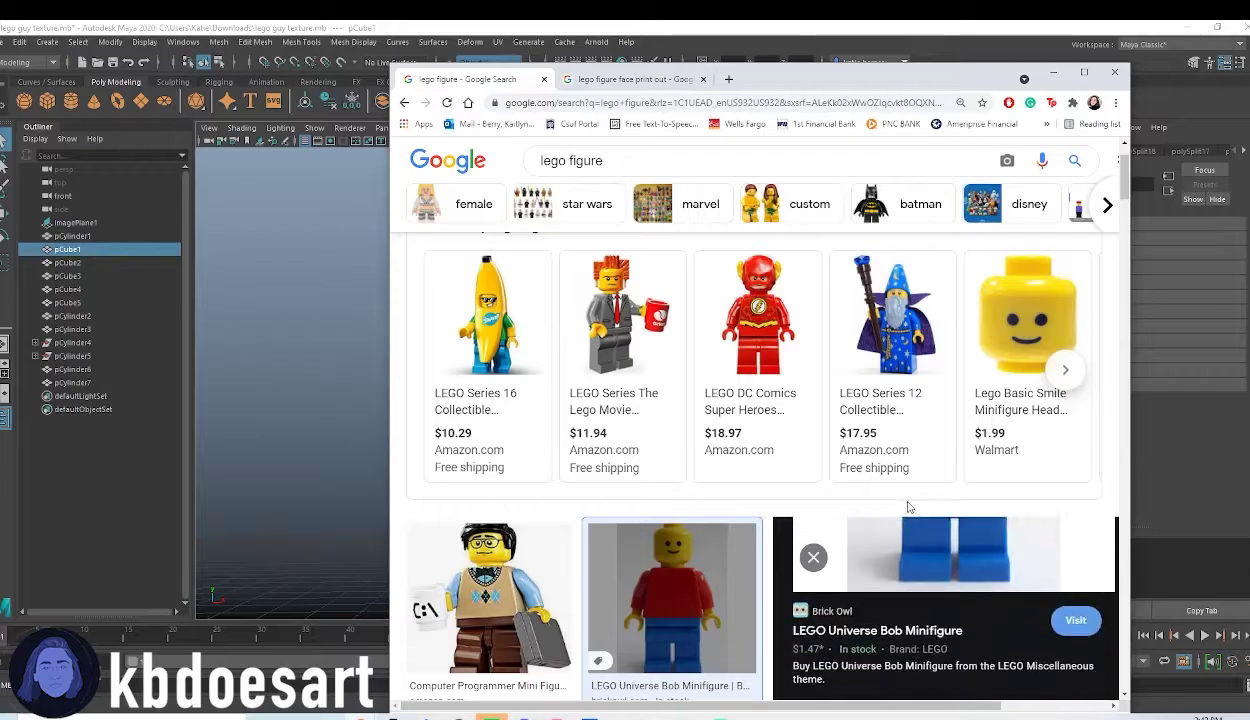
{"action": "scroll", "coordinate": [1042, 459], "scroll_direction": "down", "scroll_amount": 3}
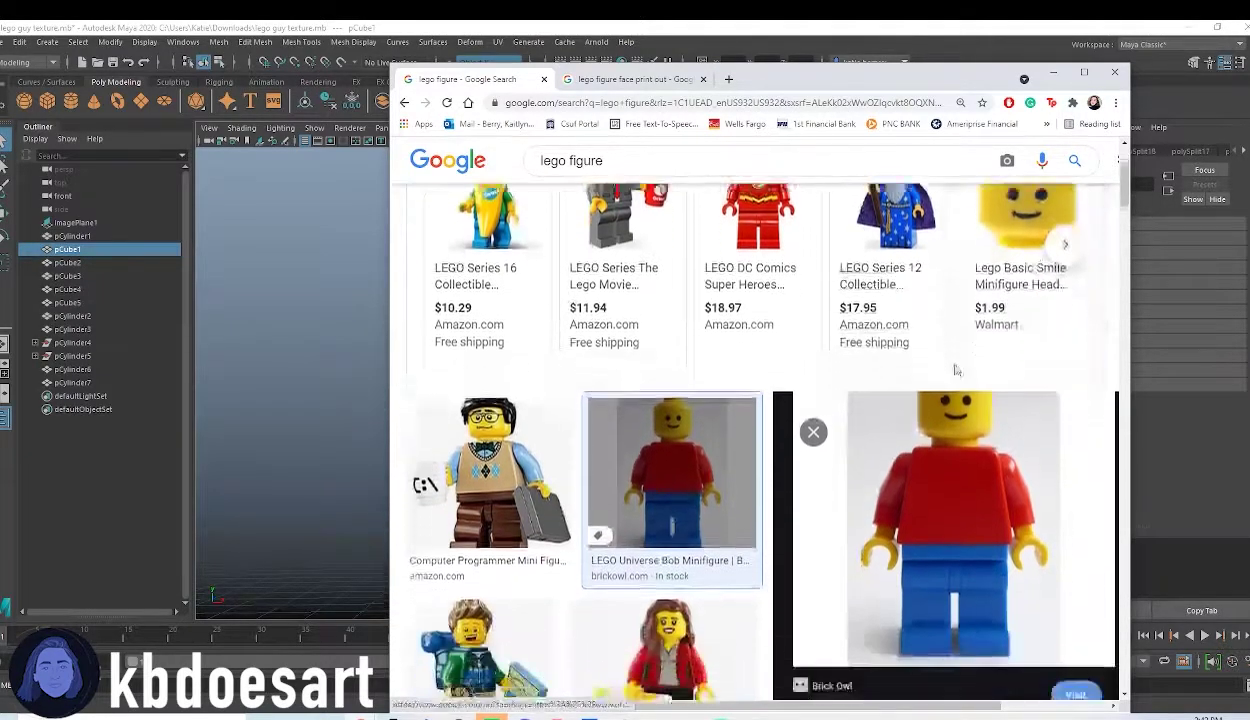
{"action": "left_click", "coordinate": [1053, 72]}
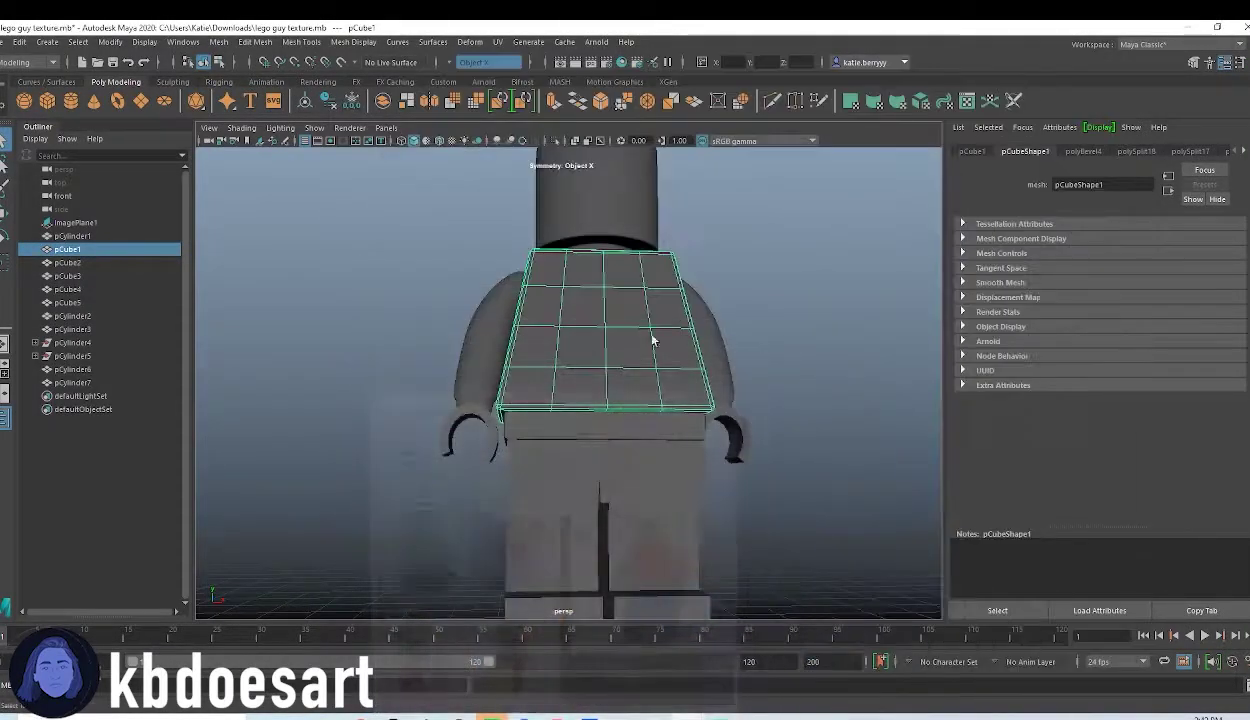
Add both arms to the torso selection, assign a new aiStandardSurface material, and set its base color to red
{"action": "left_click", "coordinate": [702, 340], "text": "shift"}
{"action": "left_click", "coordinate": [494, 340], "text": "shift"}
{"action": "mouse_move", "coordinate": [686, 350]}
{"action": "left_mouse_down", "text": "alt"}
{"action": "mouse_move", "coordinate": [708, 382]}
{"action": "mouse_move", "coordinate": [666, 361]}
{"action": "left_mouse_up", "text": "alt"}
{"action": "right_click_drag", "start_coordinate": [608, 318], "coordinate": [600, 650]}
{"action": "left_click", "coordinate": [445, 370]}
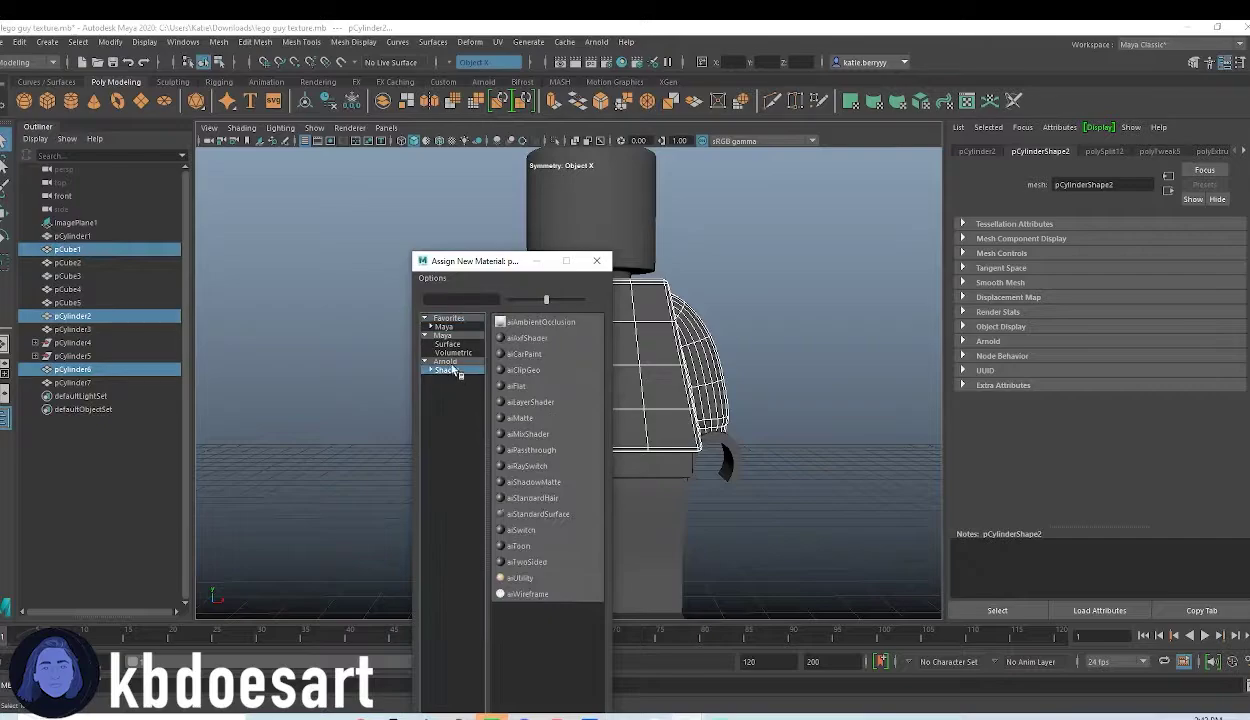
{"action": "left_click", "coordinate": [537, 515]}
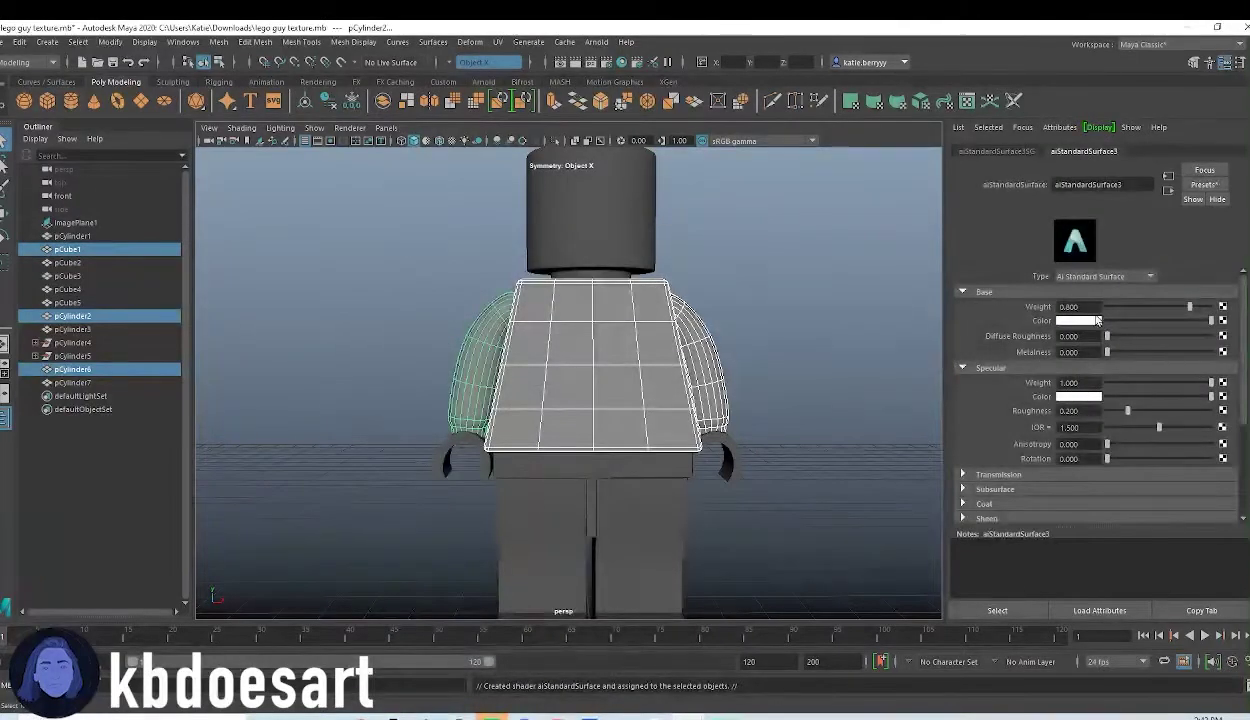
{"action": "left_click", "coordinate": [1072, 357]}
{"action": "mouse_move", "coordinate": [1090, 373]}
{"action": "left_mouse_down"}
{"action": "mouse_move", "coordinate": [1110, 377]}
{"action": "mouse_move", "coordinate": [1089, 398]}
{"action": "mouse_move", "coordinate": [1094, 375]}
{"action": "left_mouse_up"}
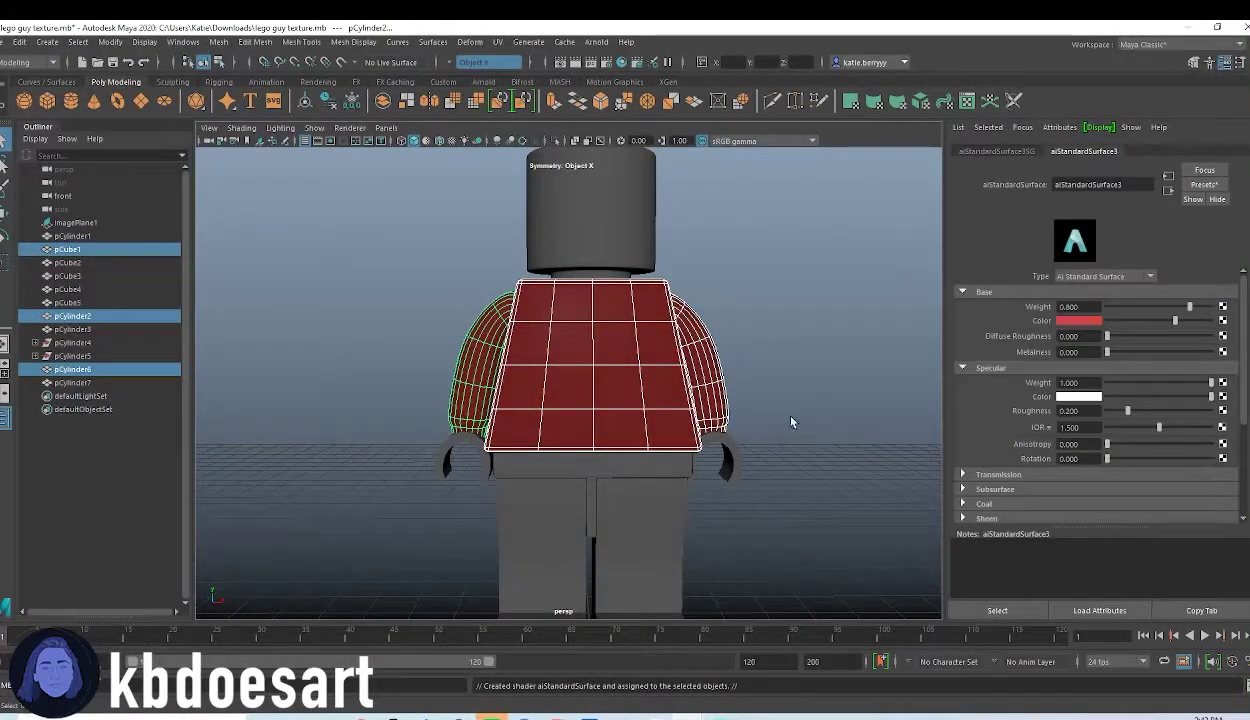
Select the hip block and all the leg pieces and assign them a new aiStandardSurface material
{"action": "middle_click_drag", "start_coordinate": [790, 421], "coordinate": [781, 315], "text": "alt"}
{"action": "left_click", "coordinate": [606, 337]}
{"action": "left_click", "coordinate": [614, 381], "text": "shift"}
{"action": "left_click", "coordinate": [593, 376], "text": "shift"}
{"action": "left_click", "coordinate": [566, 411], "text": "shift"}
{"action": "mouse_move", "coordinate": [593, 408]}
{"action": "left_mouse_down", "text": "alt"}
{"action": "mouse_move", "coordinate": [686, 399]}
{"action": "mouse_move", "coordinate": [604, 405]}
{"action": "left_mouse_up", "text": "alt"}
{"action": "middle_click_drag", "start_coordinate": [729, 334], "coordinate": [686, 391], "text": "alt"}
{"action": "scroll", "coordinate": [686, 391], "scroll_direction": "down", "scroll_amount": 1}
{"action": "mouse_move", "coordinate": [614, 404]}
{"action": "left_mouse_down", "text": "alt"}
{"action": "mouse_move", "coordinate": [695, 416]}
{"action": "mouse_move", "coordinate": [555, 385]}
{"action": "mouse_move", "coordinate": [620, 413]}
{"action": "left_mouse_up", "text": "alt"}
{"action": "right_click", "coordinate": [619, 411]}
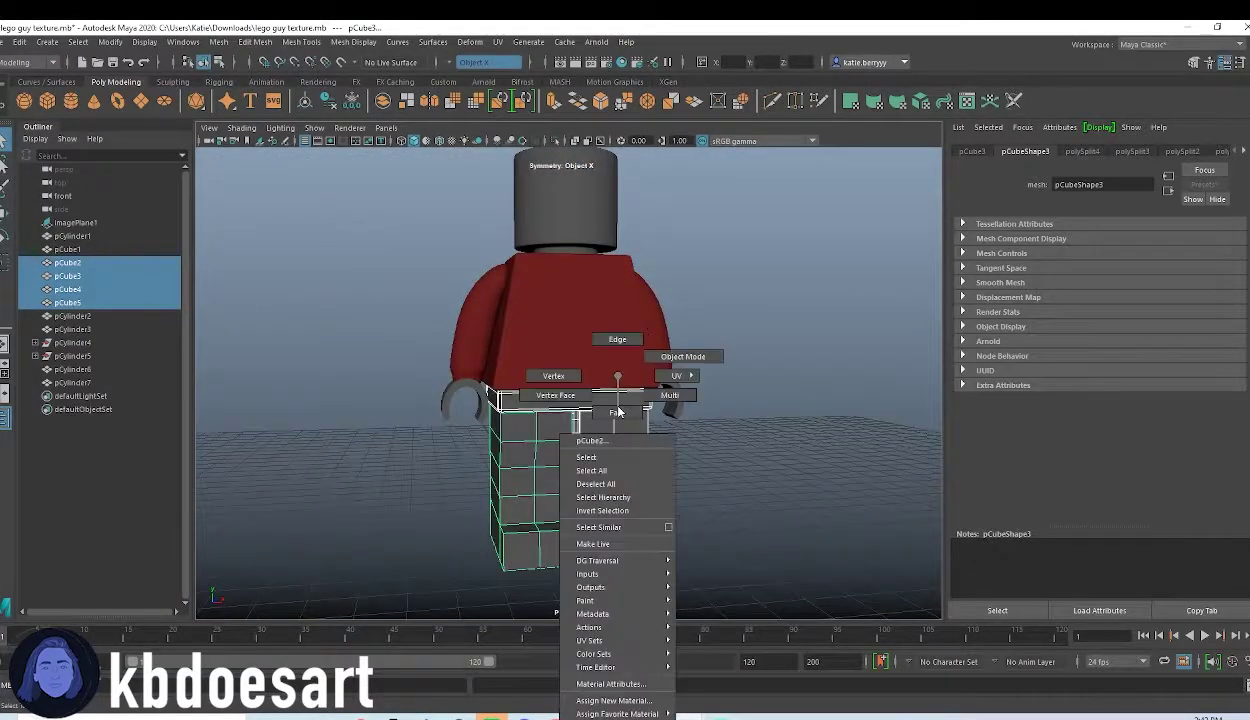
{"action": "left_click", "coordinate": [613, 700]}
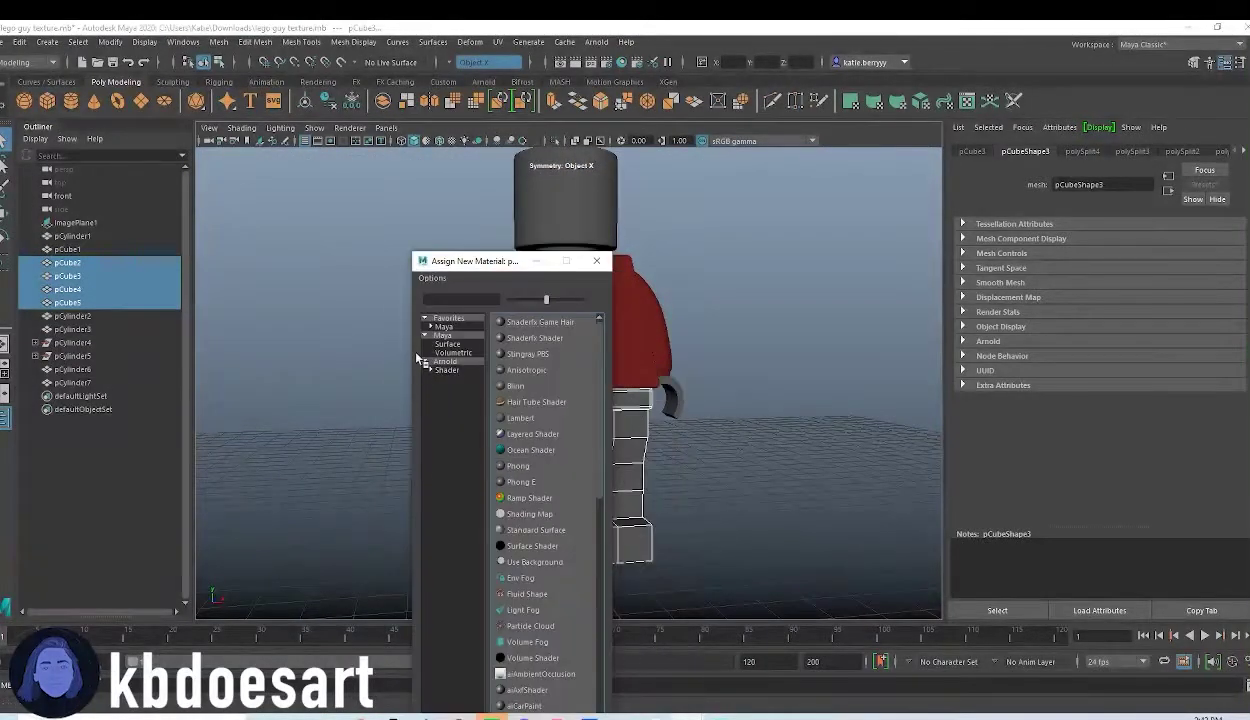
{"action": "left_click", "coordinate": [470, 362]}
{"action": "left_click", "coordinate": [540, 514]}
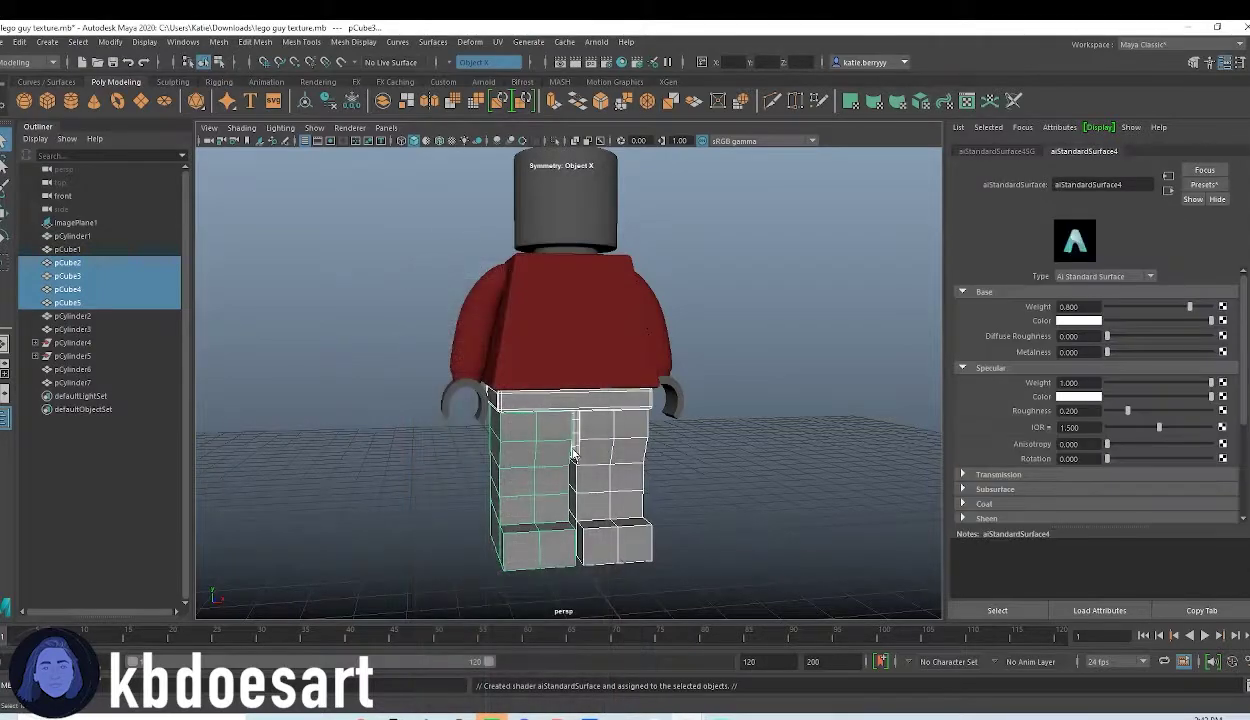
Set the leg material's base color to blue, with a hue of about 212.3, saturation 1.000 and value about 0.838
{"action": "left_click", "coordinate": [1080, 321]}
{"action": "left_click", "coordinate": [1080, 288]}
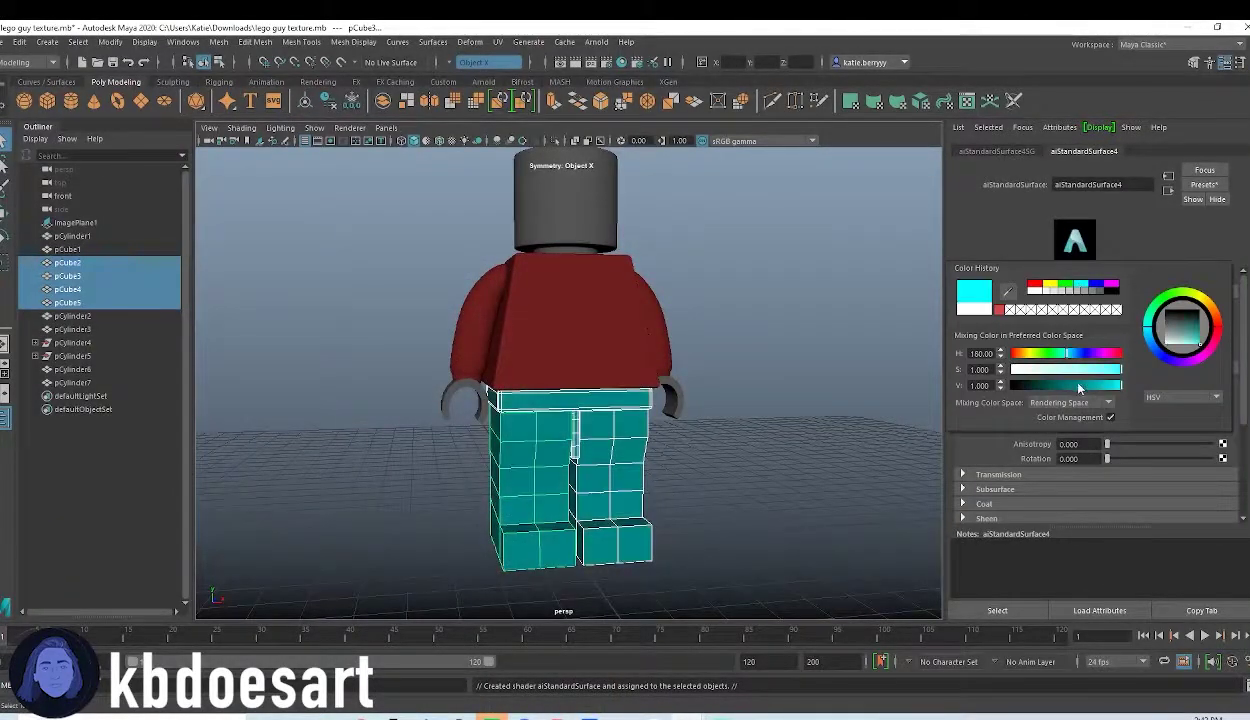
{"action": "left_click_drag", "start_coordinate": [1085, 357], "coordinate": [1121, 372]}
{"action": "left_click", "coordinate": [1084, 385]}
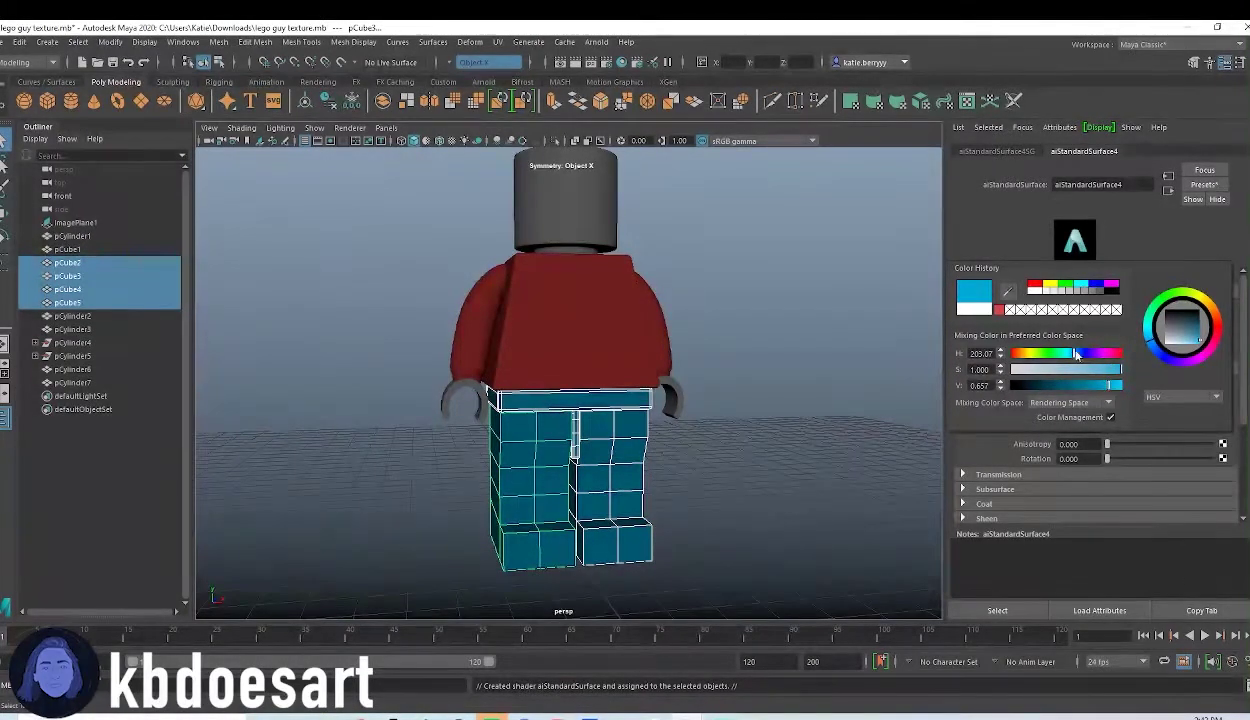
{"action": "left_click", "coordinate": [1080, 356]}
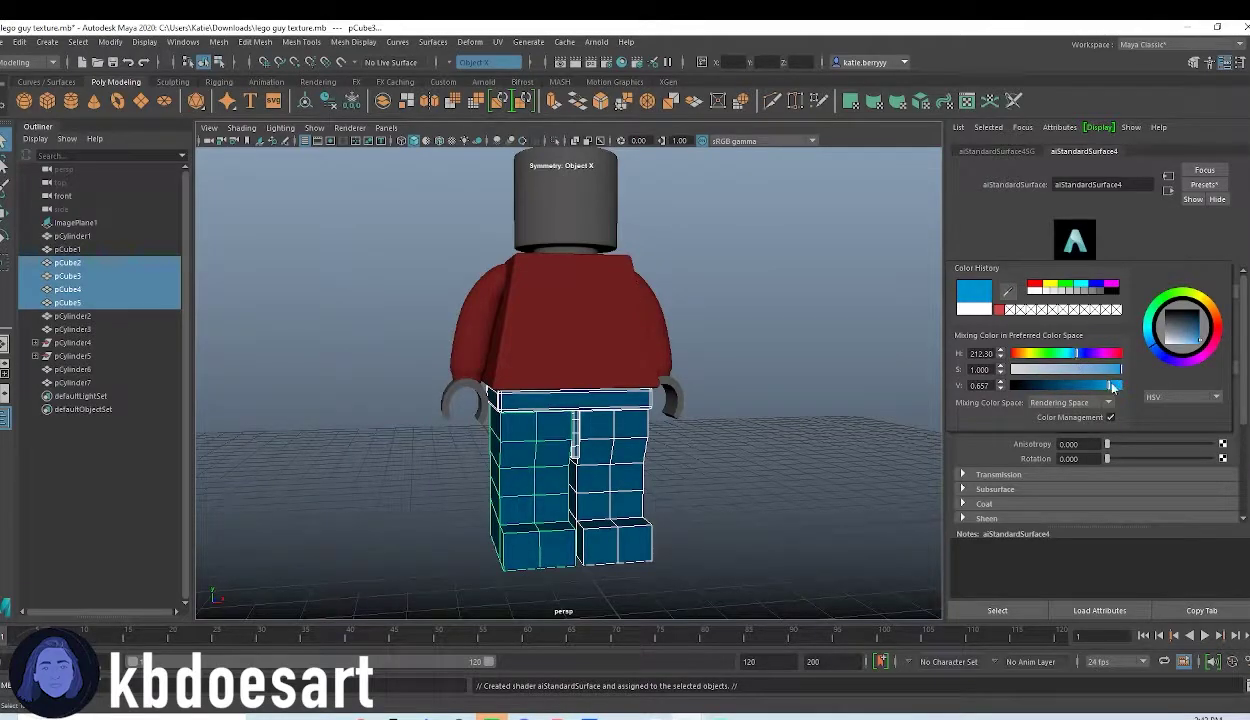
{"action": "left_click", "coordinate": [1119, 386]}
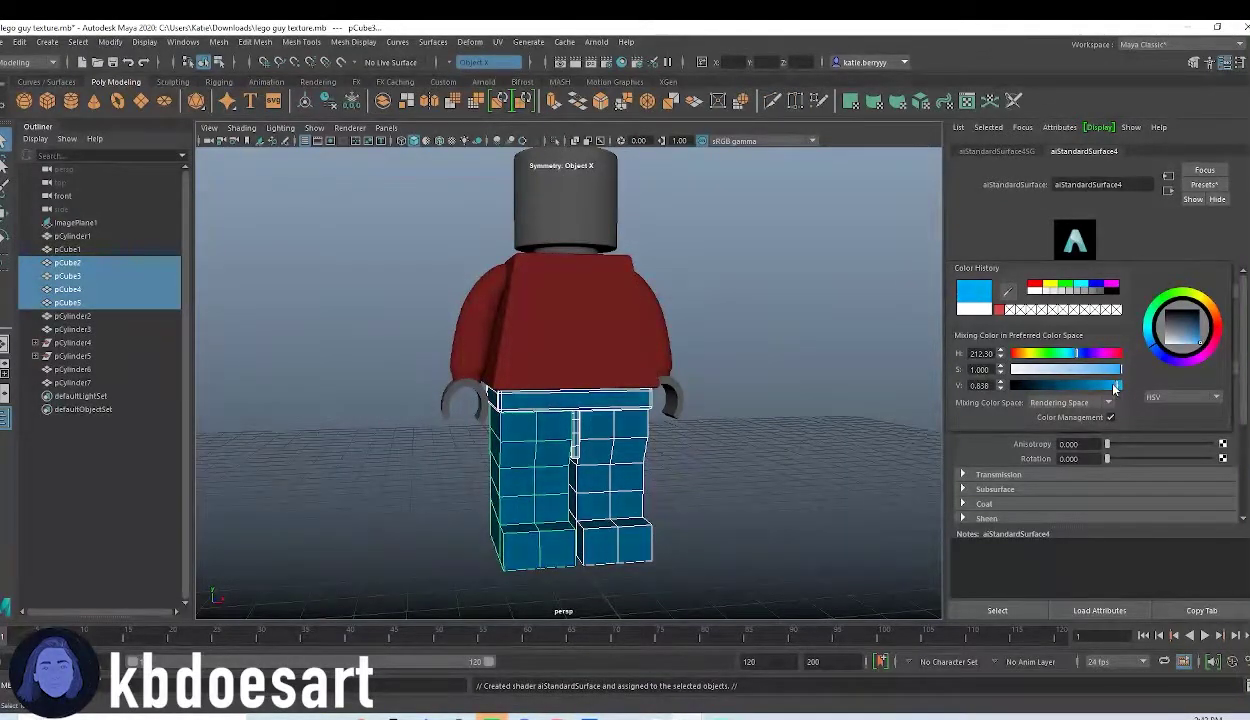
Compare the leg color with the LEGO Universe Bob Minifigure reference in Chrome and return to Maya
{"action": "mouse_move", "coordinate": [360, 712]}
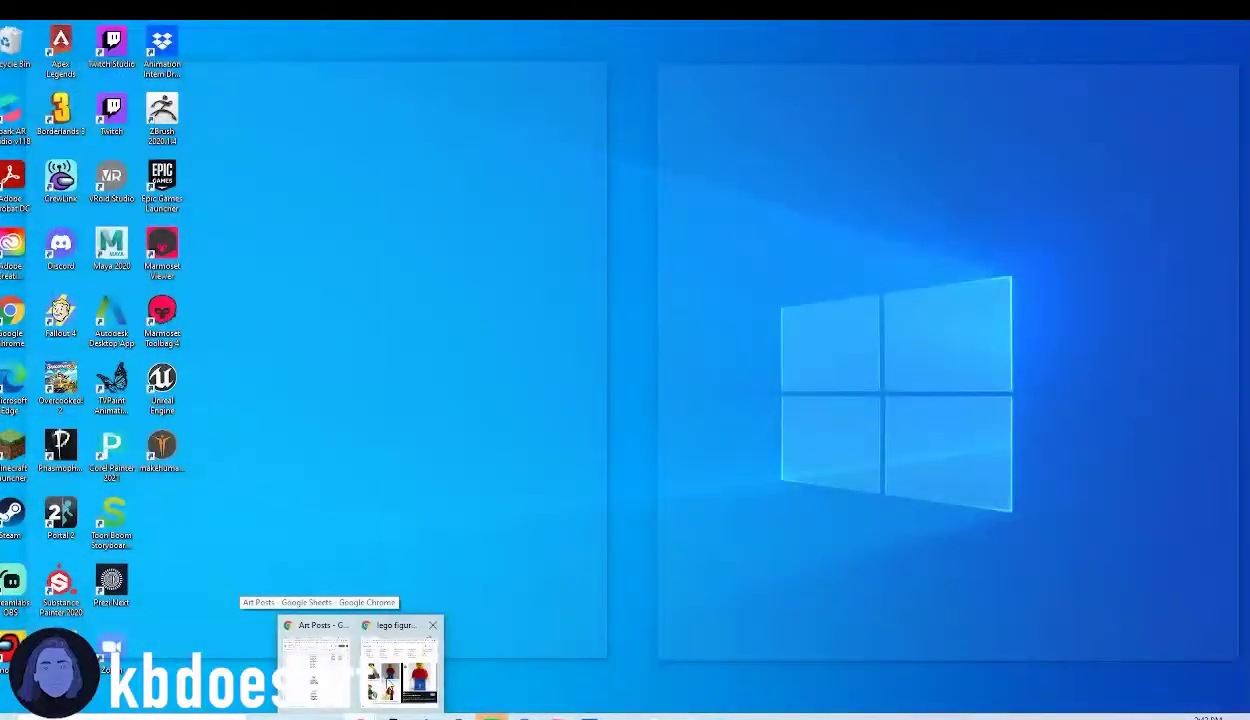
{"action": "left_click", "coordinate": [399, 665]}
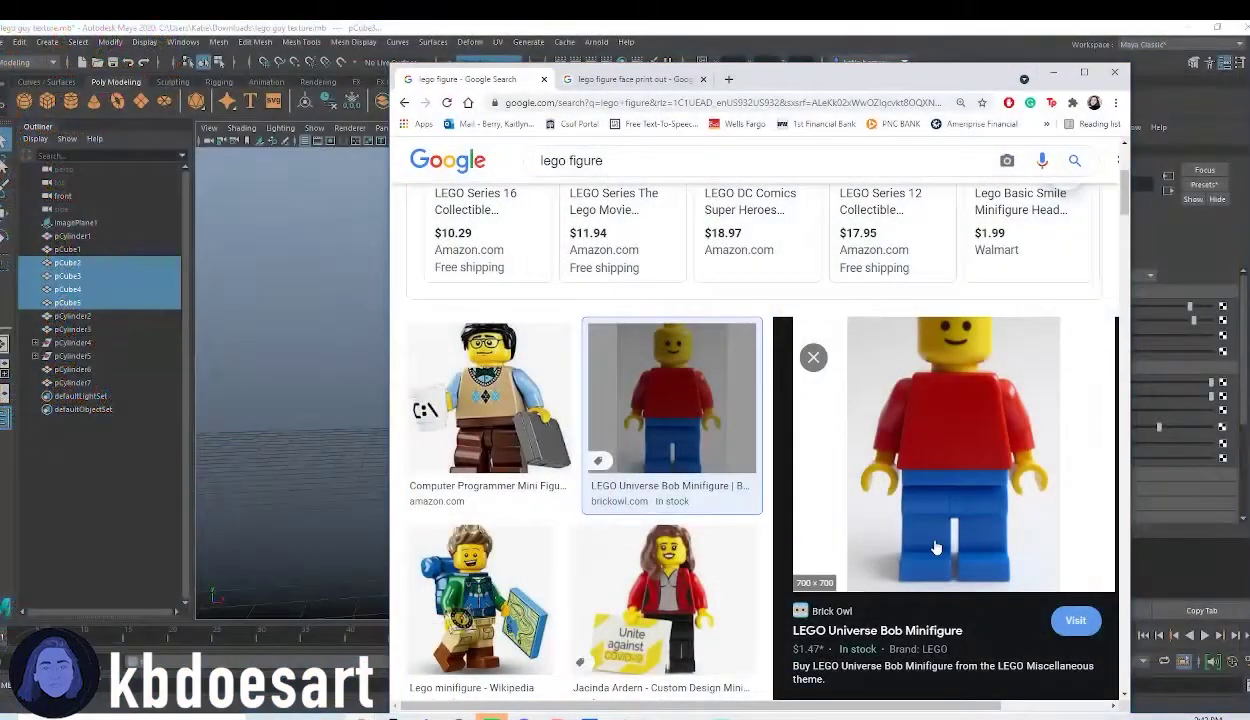
{"action": "left_click", "coordinate": [307, 352]}
{"action": "left_click_drag", "start_coordinate": [780, 500], "coordinate": [722, 439], "text": "alt"}
{"action": "left_click_drag", "start_coordinate": [597, 376], "coordinate": [637, 426], "text": "alt"}
{"action": "left_click", "coordinate": [656, 450]}
{"action": "left_click", "coordinate": [456, 448], "text": "shift"}
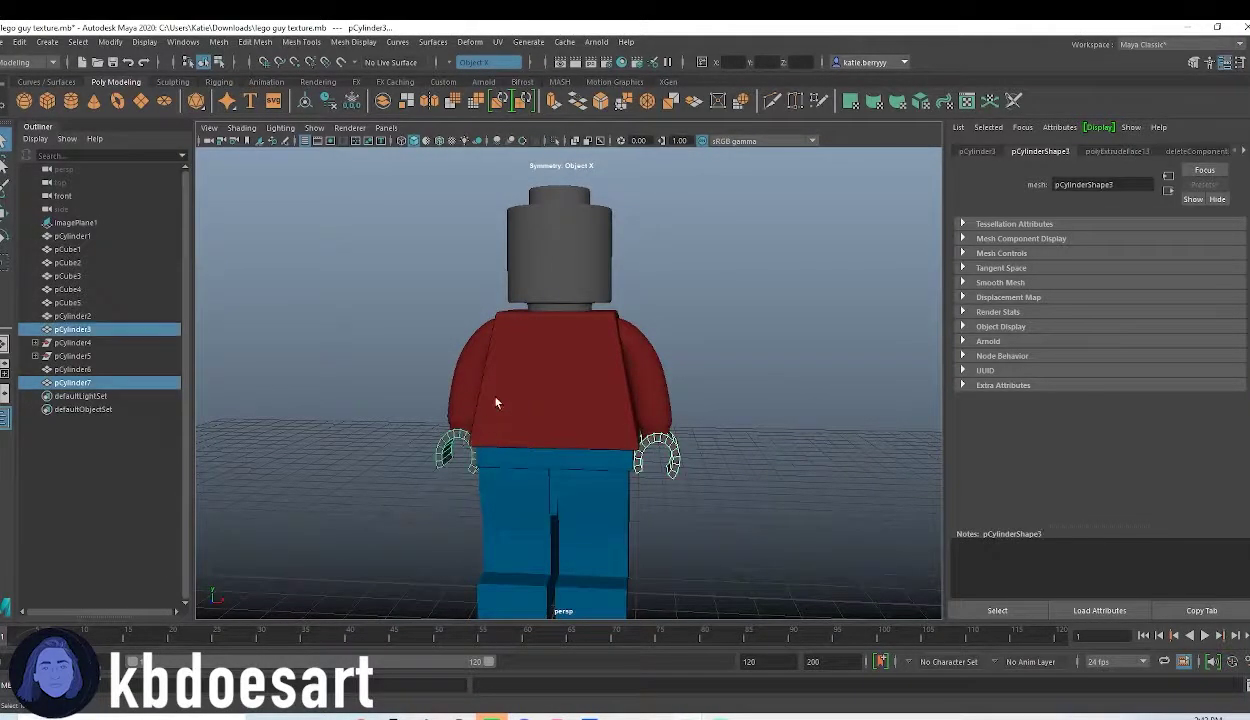
{"action": "left_click", "coordinate": [550, 292], "text": "shift"}
{"action": "left_click_drag", "start_coordinate": [558, 326], "coordinate": [600, 247], "text": "alt"}
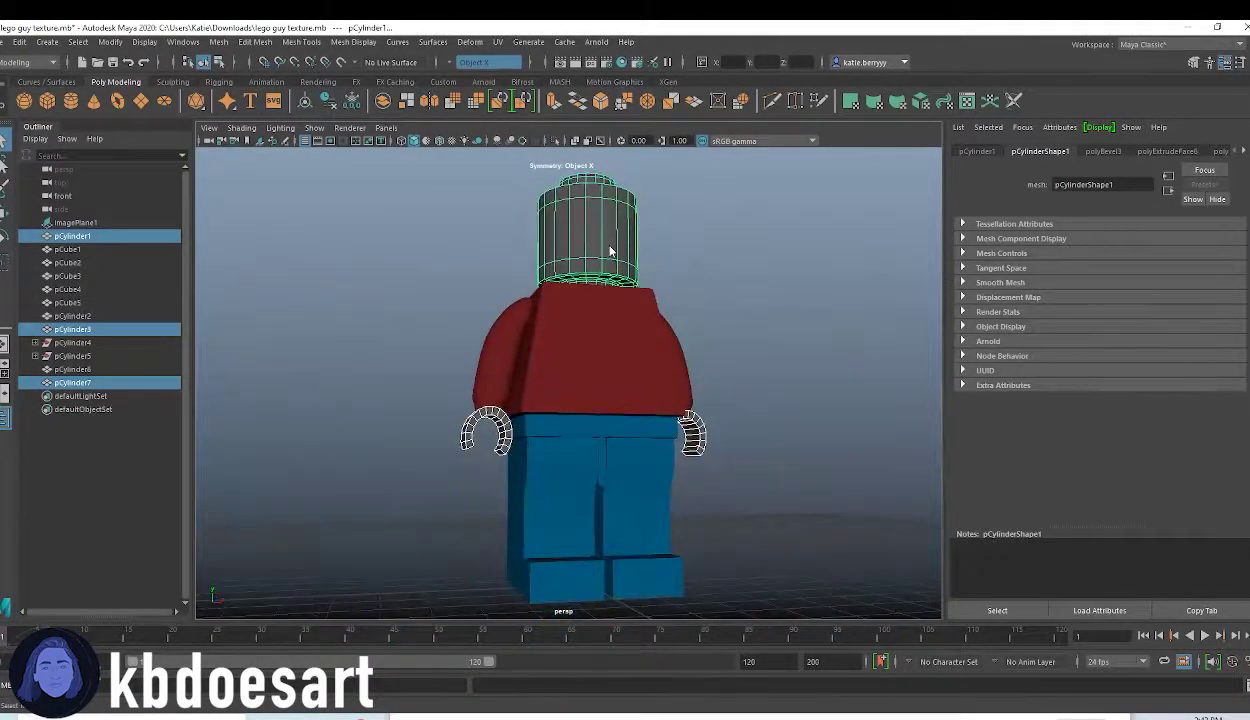
{"action": "right_click", "coordinate": [610, 251]}
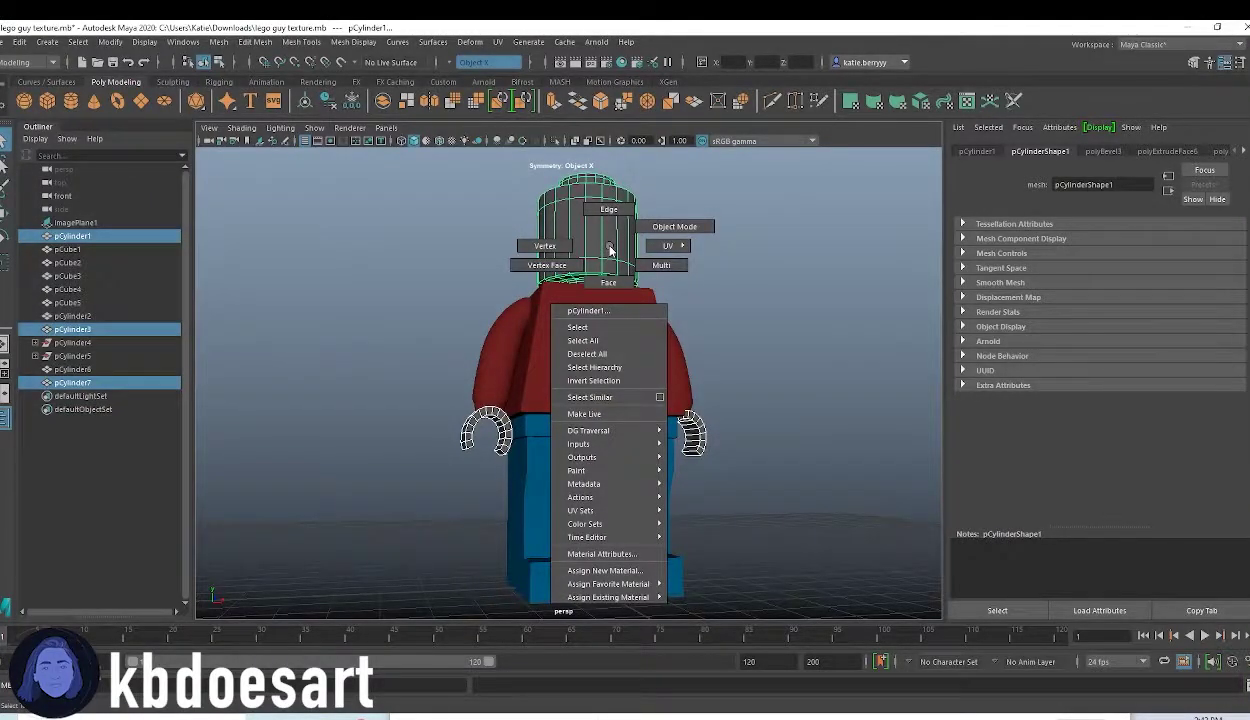
{"action": "left_click_drag", "start_coordinate": [610, 251], "coordinate": [676, 397], "text": "alt"}
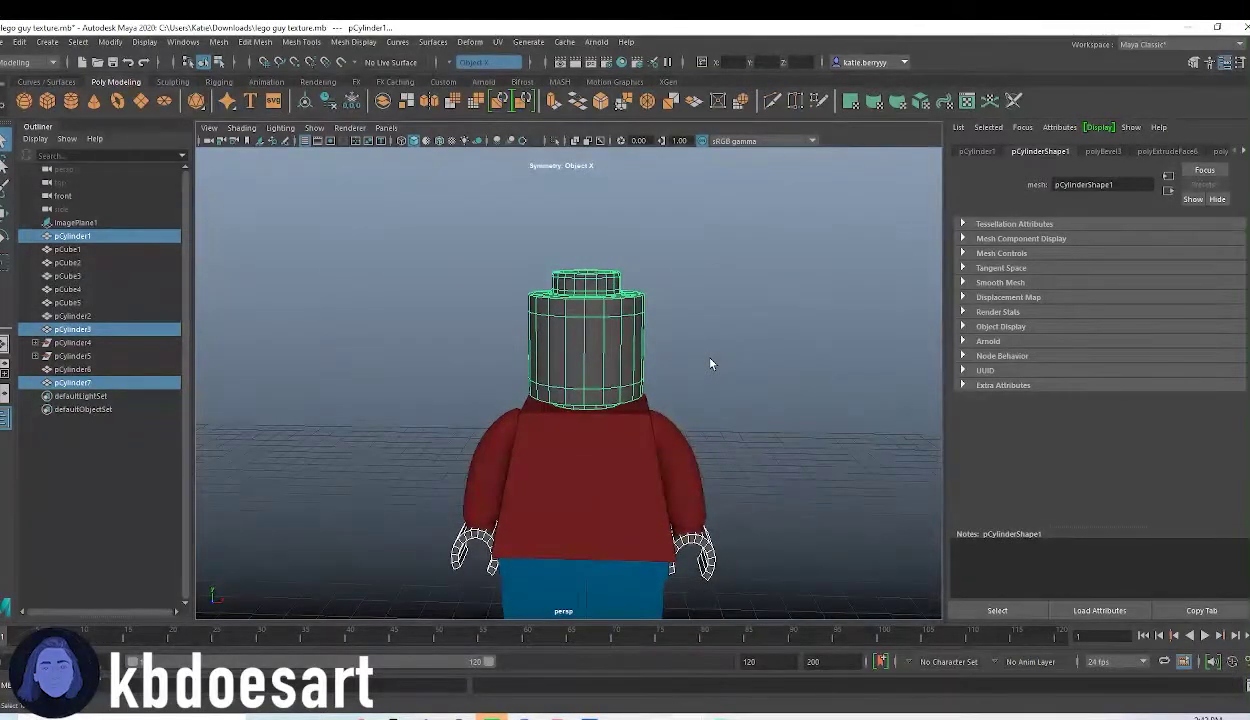
{"action": "left_click", "coordinate": [662, 390]}
Put the head into face selection mode and turn symmetry off
{"action": "left_click", "coordinate": [611, 354]}
{"action": "left_click_drag", "start_coordinate": [636, 384], "coordinate": [619, 364], "text": "alt"}
{"action": "right_click", "coordinate": [580, 321]}
{"action": "right_click_drag", "start_coordinate": [581, 323], "coordinate": [643, 350]}
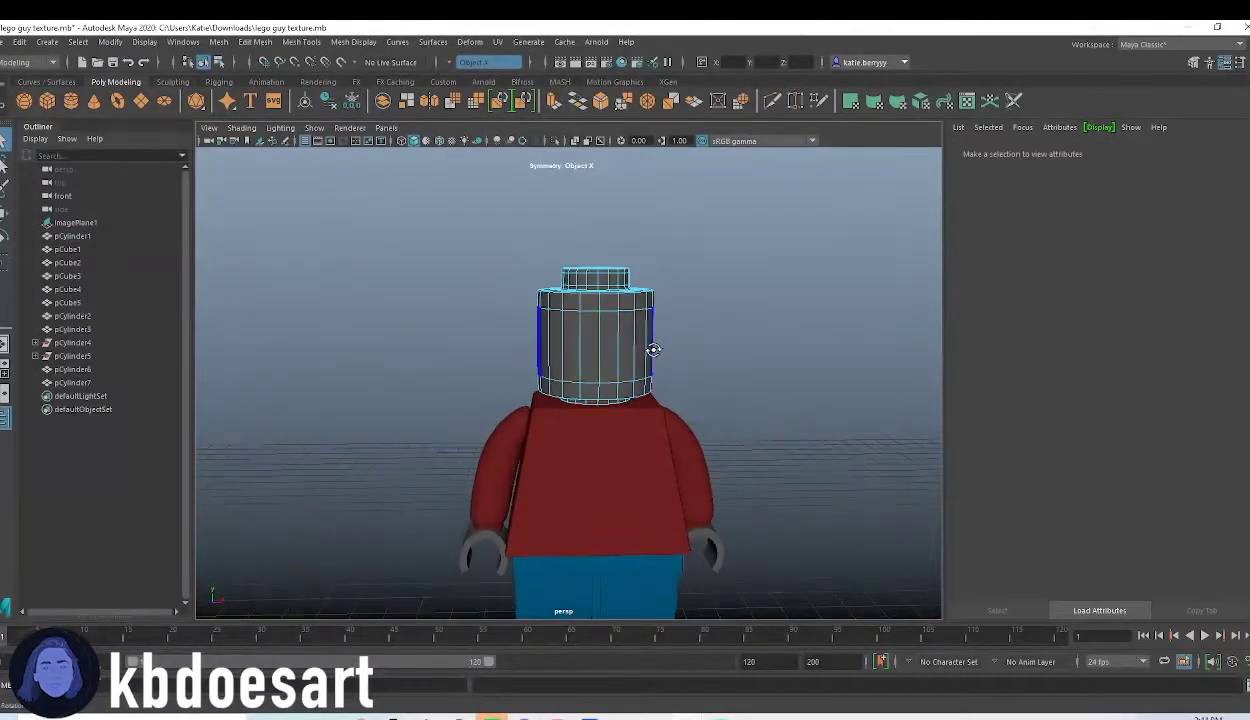
{"action": "left_click", "coordinate": [450, 62]}
{"action": "left_click", "coordinate": [475, 70]}
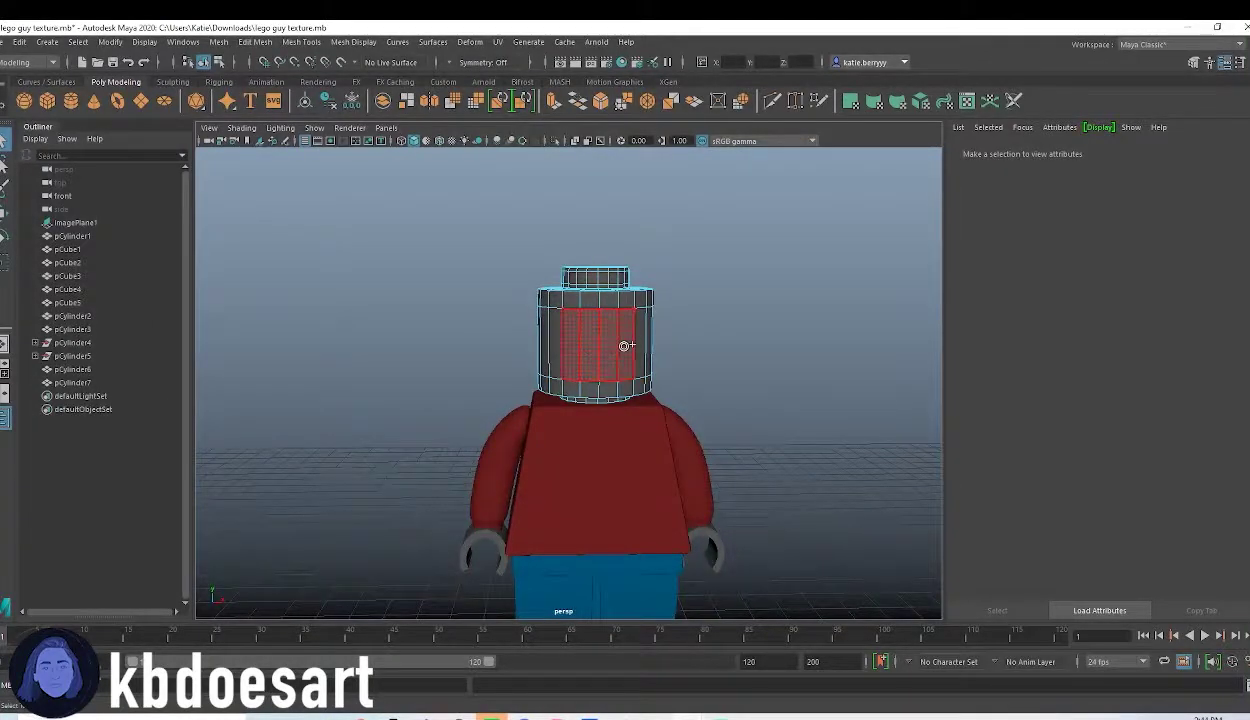
Select four faces at the front of the head and compare that area with the reference minifigure's face in Chrome
{"action": "left_click", "coordinate": [624, 345]}
{"action": "left_click_drag", "start_coordinate": [624, 345], "coordinate": [669, 358], "text": "alt"}
{"action": "left_click", "coordinate": [360, 717]}
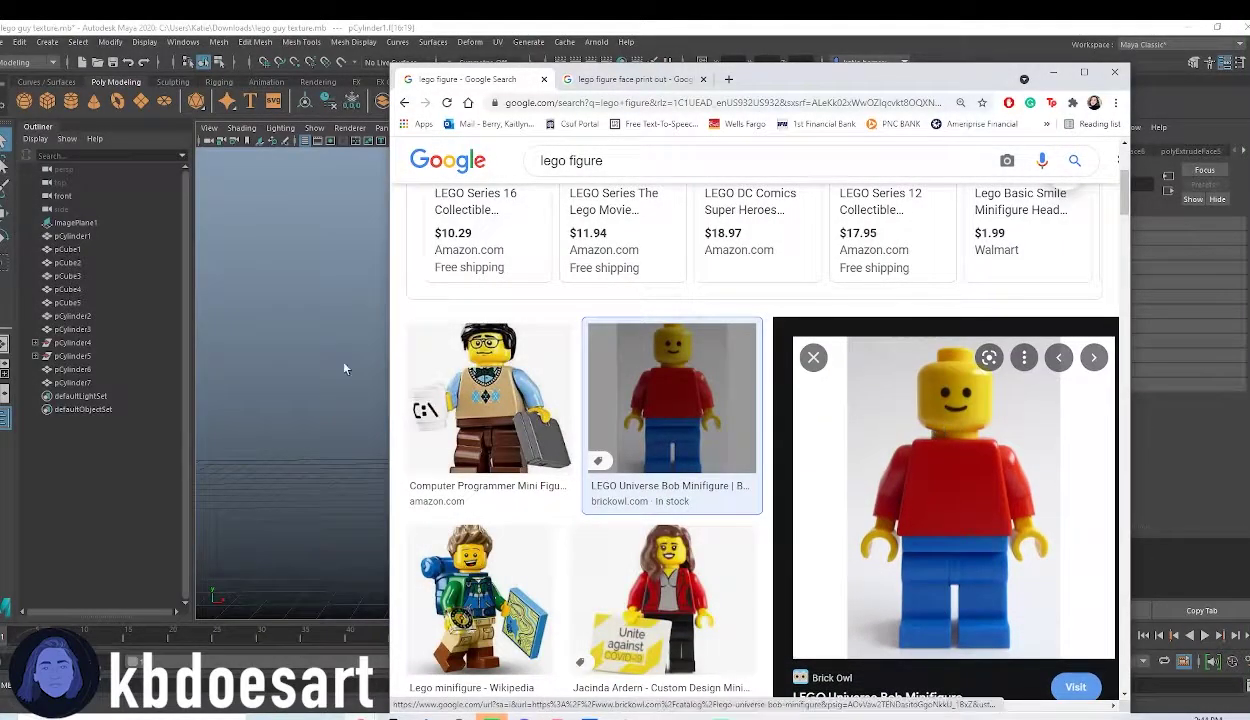
{"action": "left_click", "coordinate": [323, 276]}
Select the six tall faces across the front of the head and assign them a new aiStandardSurface material
{"action": "left_click_drag", "start_coordinate": [586, 357], "coordinate": [655, 411], "text": "alt"}
{"action": "right_click_drag", "start_coordinate": [655, 411], "coordinate": [681, 402], "text": "alt"}
{"action": "left_click_drag", "start_coordinate": [681, 402], "coordinate": [665, 395], "text": "alt"}
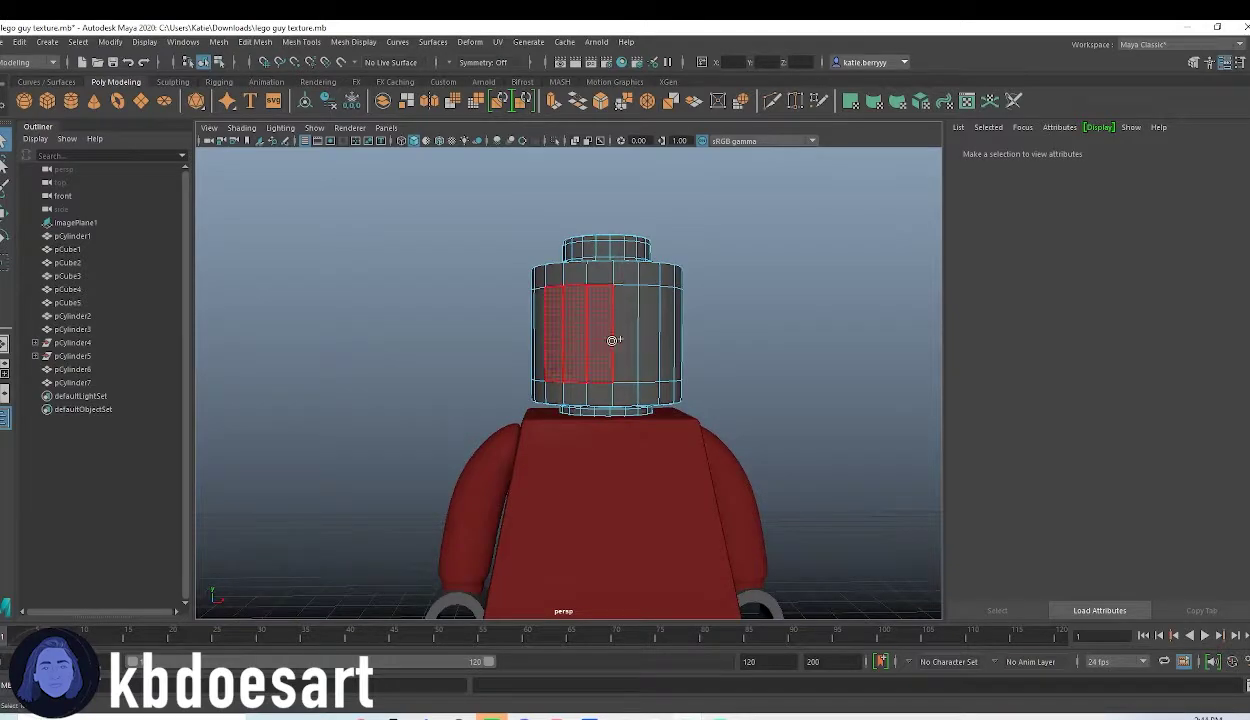
{"action": "mouse_move", "coordinate": [613, 341]}
{"action": "left_mouse_down"}
{"action": "mouse_move", "coordinate": [660, 339]}
{"action": "mouse_move", "coordinate": [720, 396]}
{"action": "mouse_move", "coordinate": [718, 462]}
{"action": "left_mouse_up"}
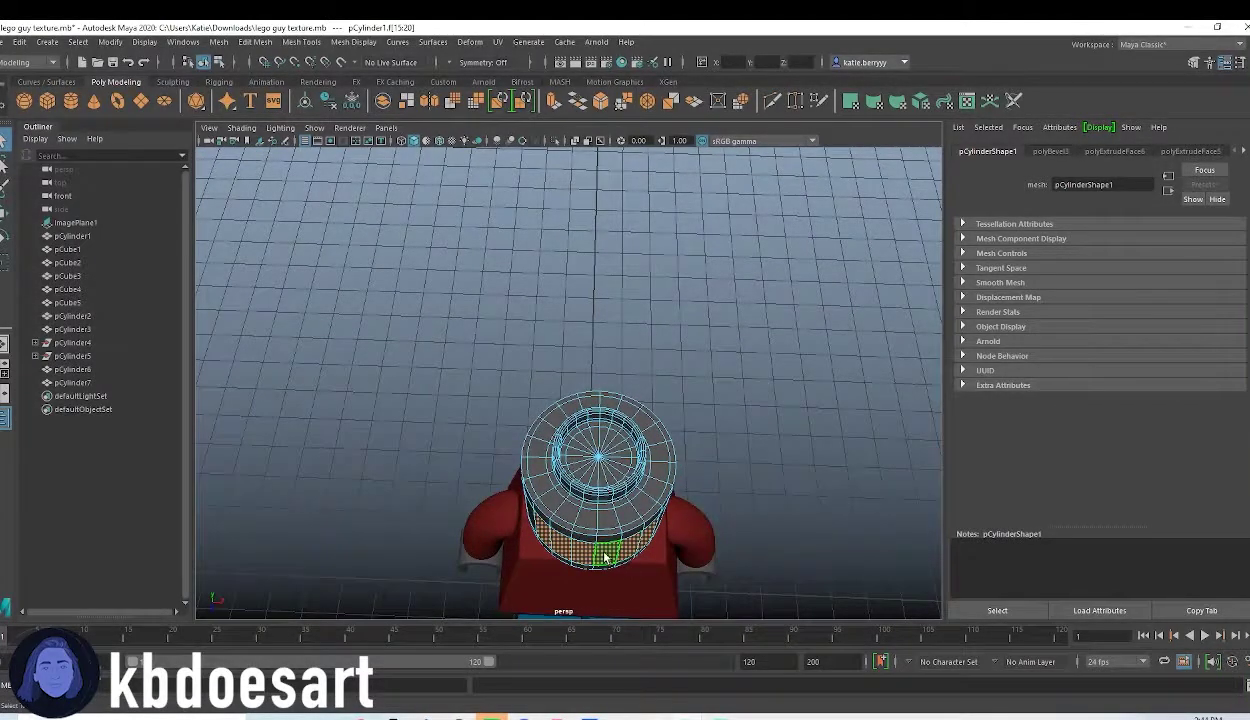
{"action": "left_click_drag", "start_coordinate": [604, 557], "coordinate": [629, 503], "text": "alt"}
{"action": "right_click_drag", "start_coordinate": [631, 370], "coordinate": [628, 675]}
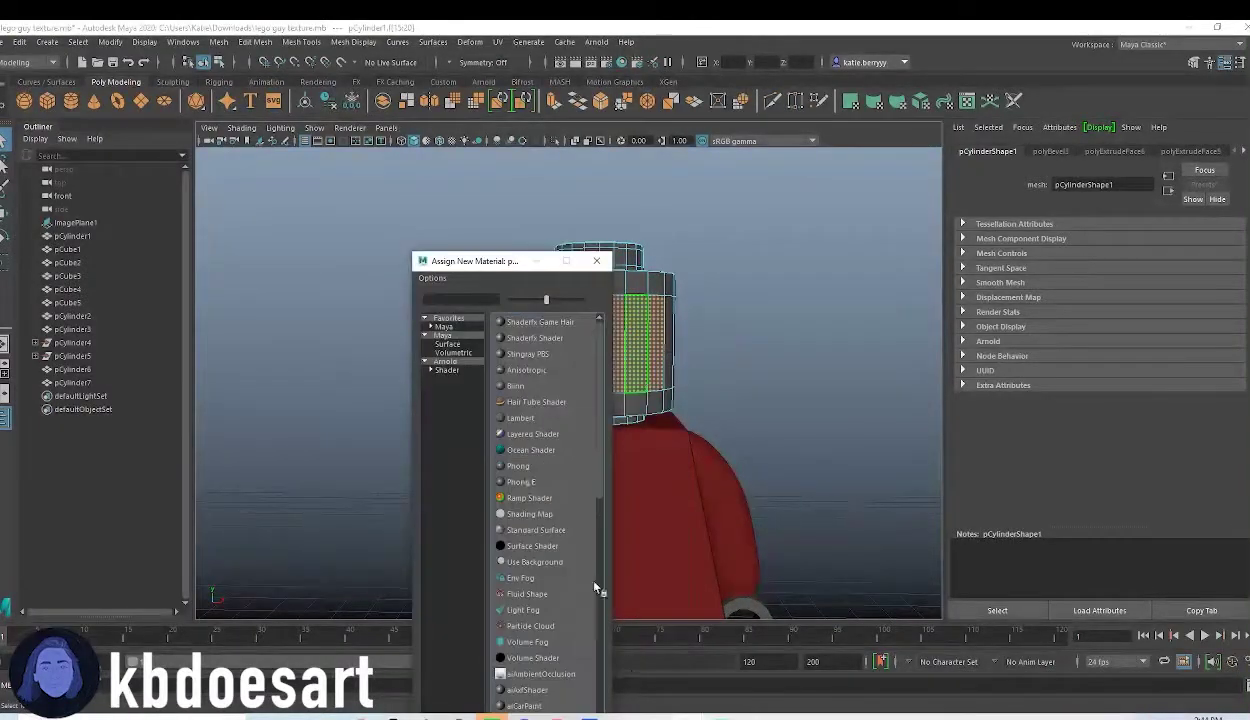
{"action": "left_click", "coordinate": [447, 370]}
{"action": "left_click", "coordinate": [540, 514]}
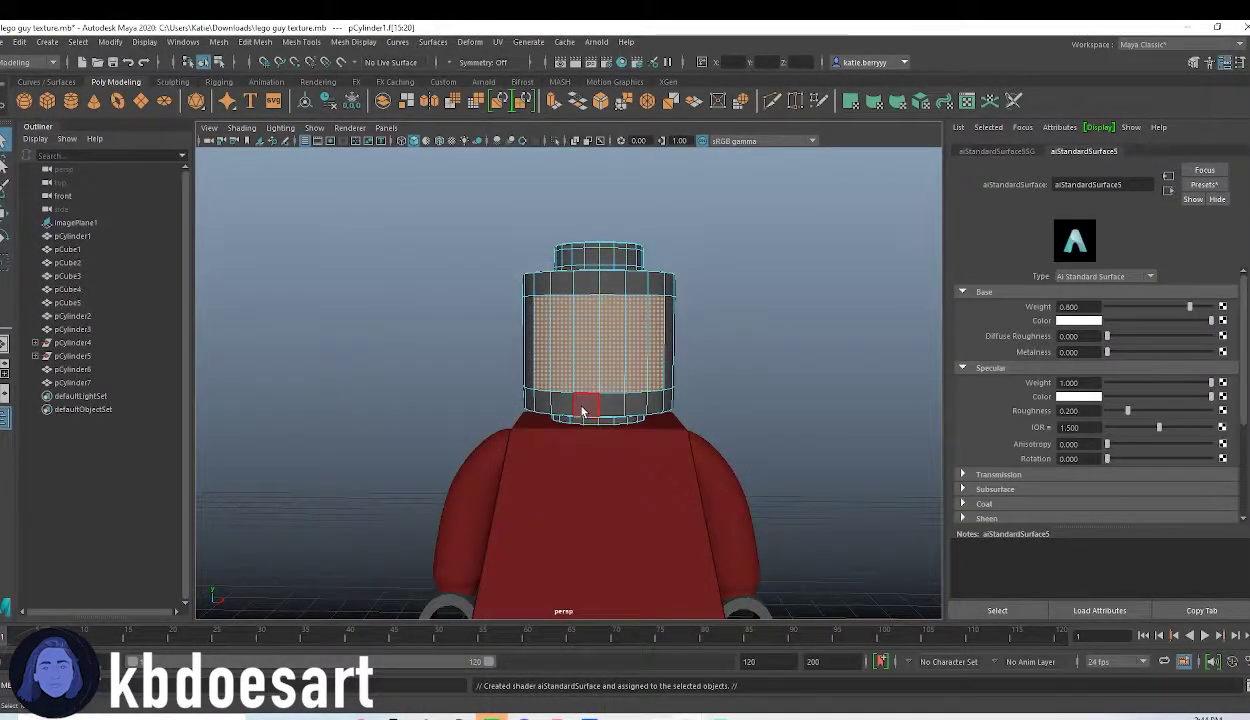
Connect a File texture to the face material's base color and start choosing its image
{"action": "left_click", "coordinate": [1222, 320]}
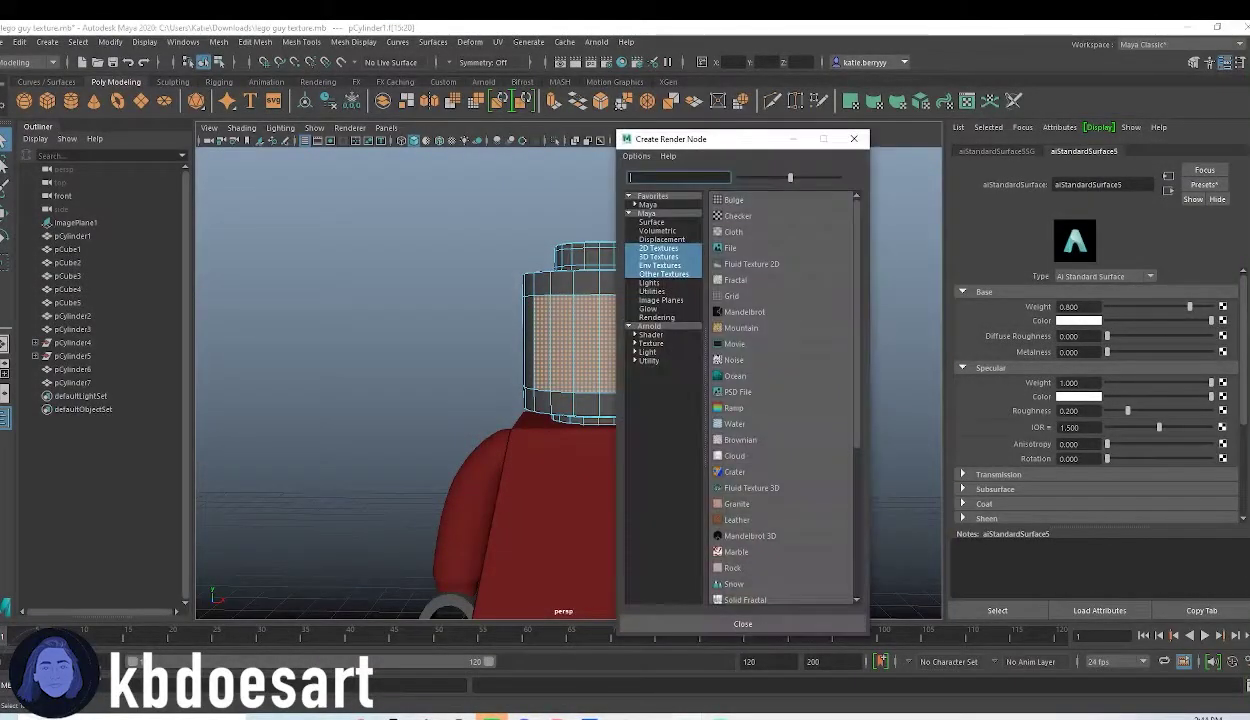
{"action": "left_click", "coordinate": [724, 250]}
{"action": "left_click", "coordinate": [1225, 333]}
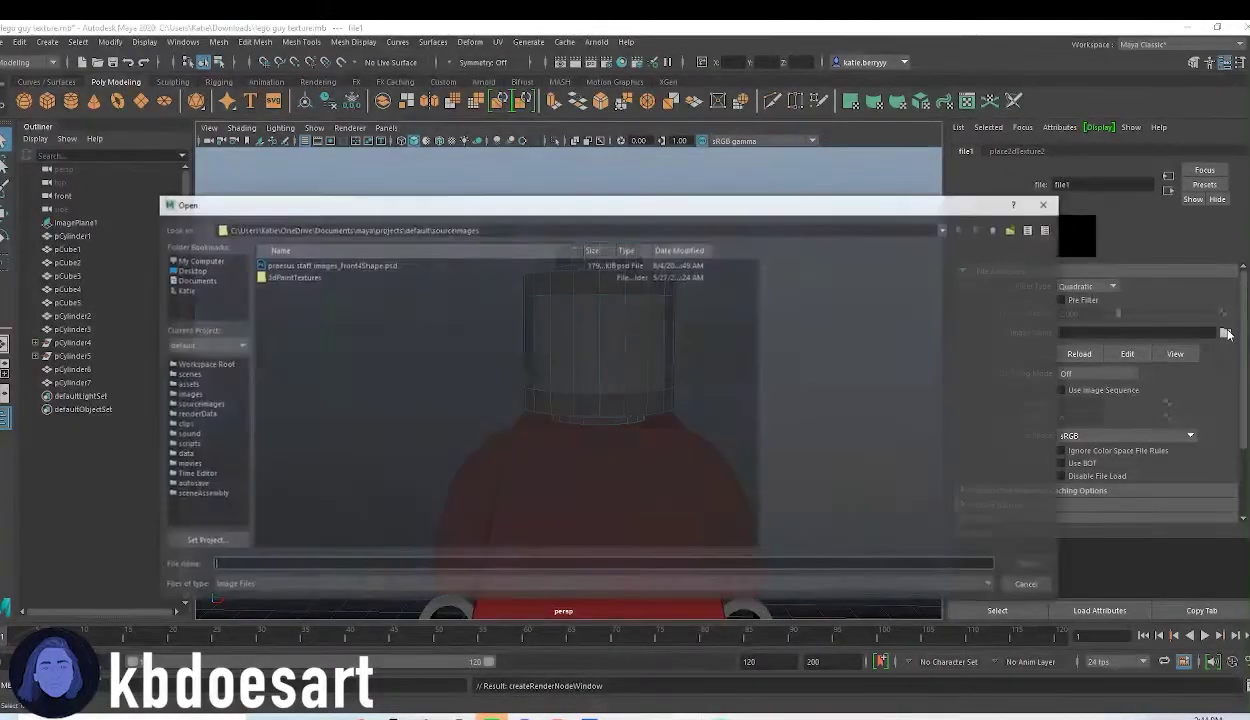
Look in the Downloads folder for a face image to use in the file texture
{"action": "left_click", "coordinate": [200, 281]}
{"action": "left_click", "coordinate": [200, 290]}
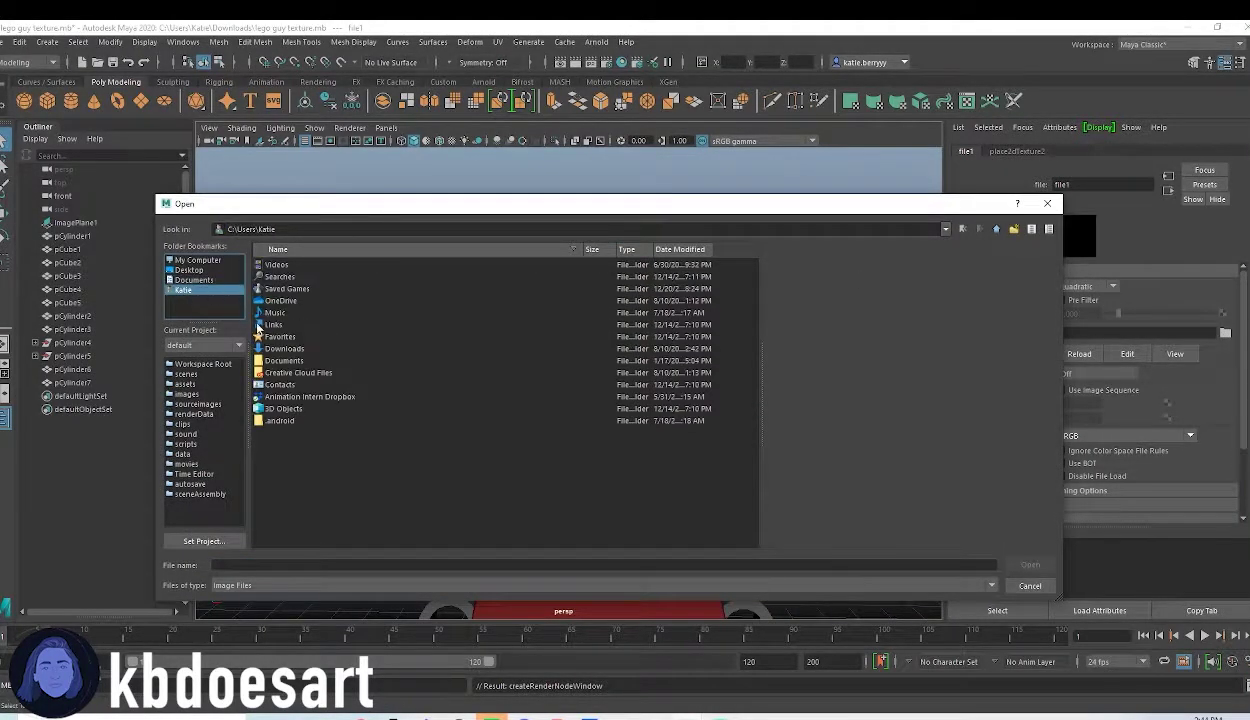
{"action": "double_click", "coordinate": [290, 349]}
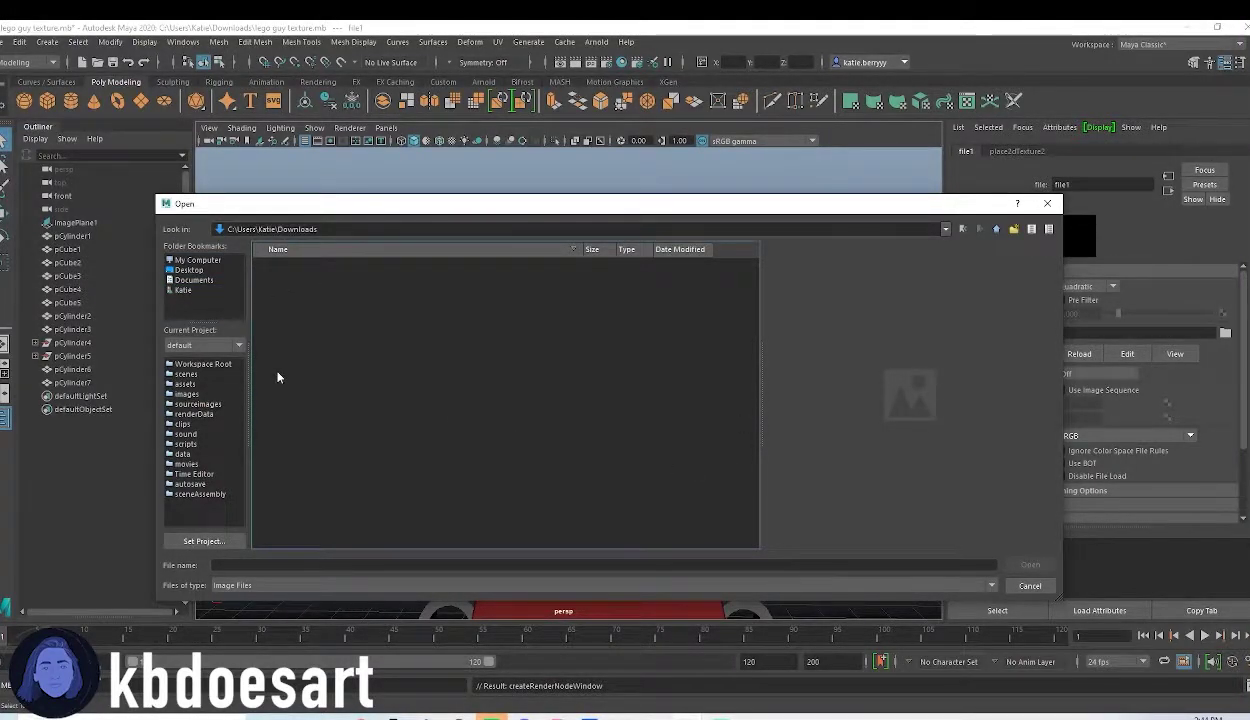
{"action": "left_click", "coordinate": [184, 290]}
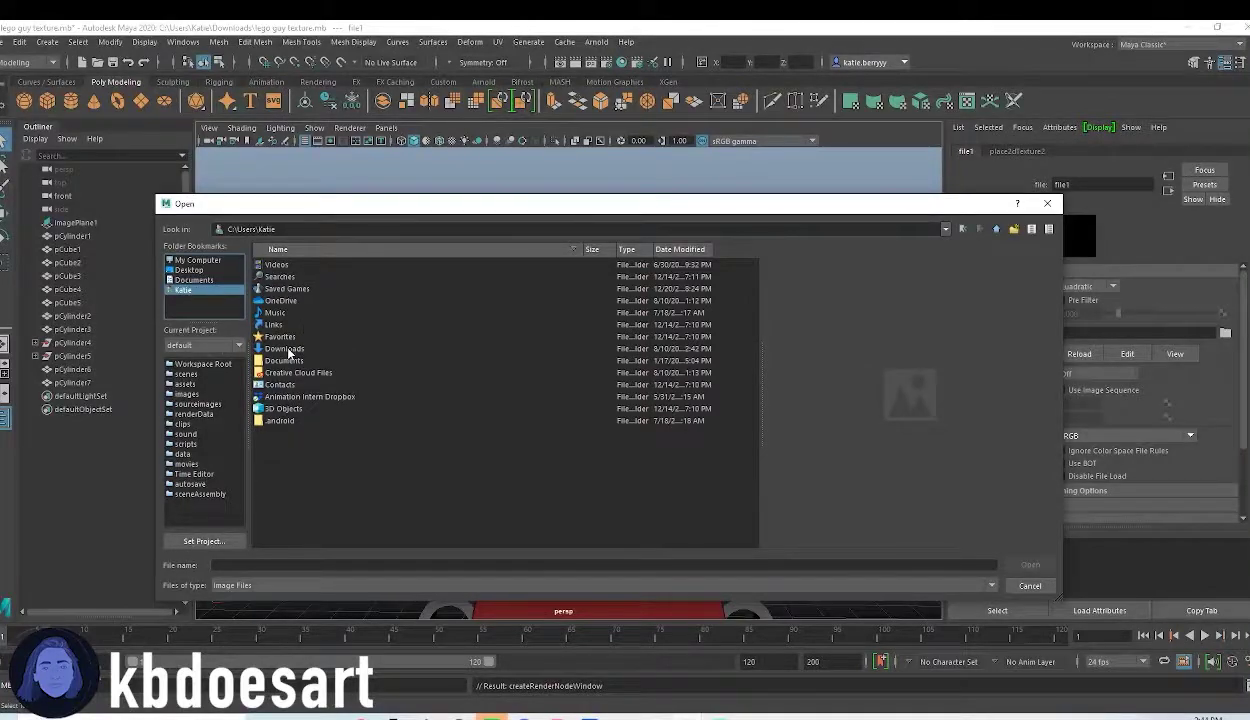
{"action": "double_click", "coordinate": [286, 349]}
{"action": "left_click", "coordinate": [200, 290]}
Switch to the "lego figure face print out" image results in Chrome and bring up the Texturing folder in File Explorer
{"action": "mouse_move", "coordinate": [358, 716]}
{"action": "left_click", "coordinate": [400, 662]}
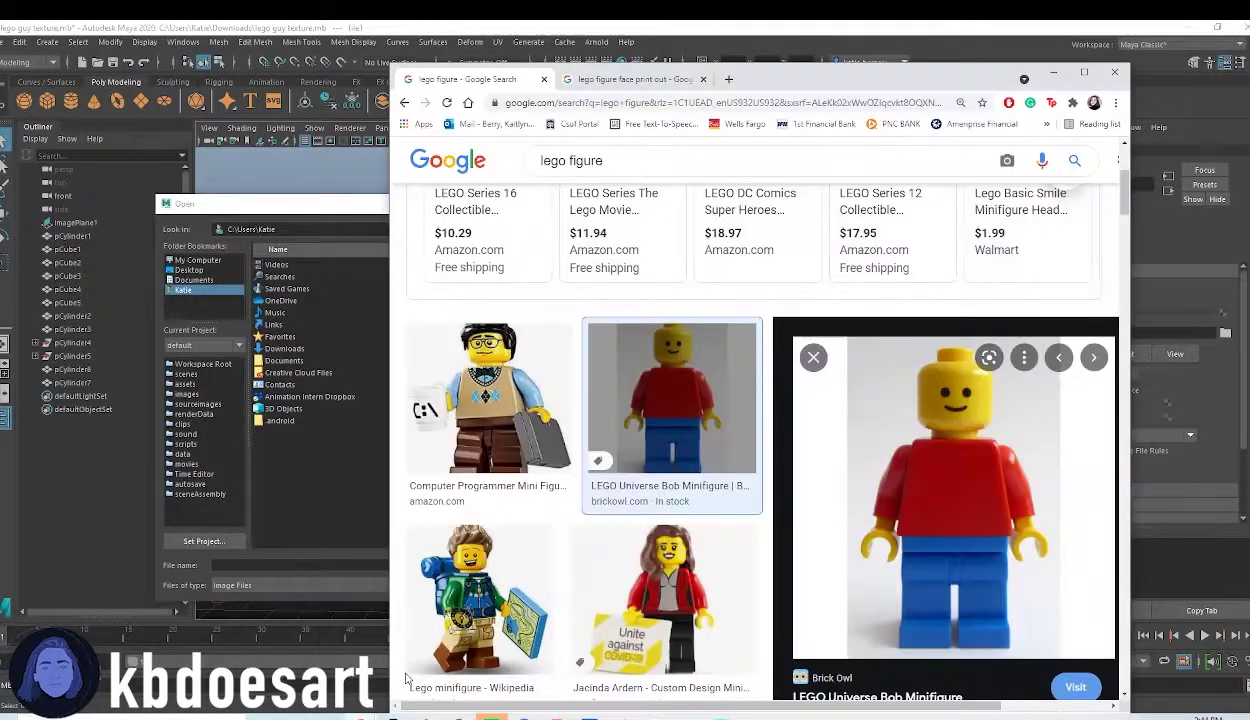
{"action": "left_click", "coordinate": [625, 79]}
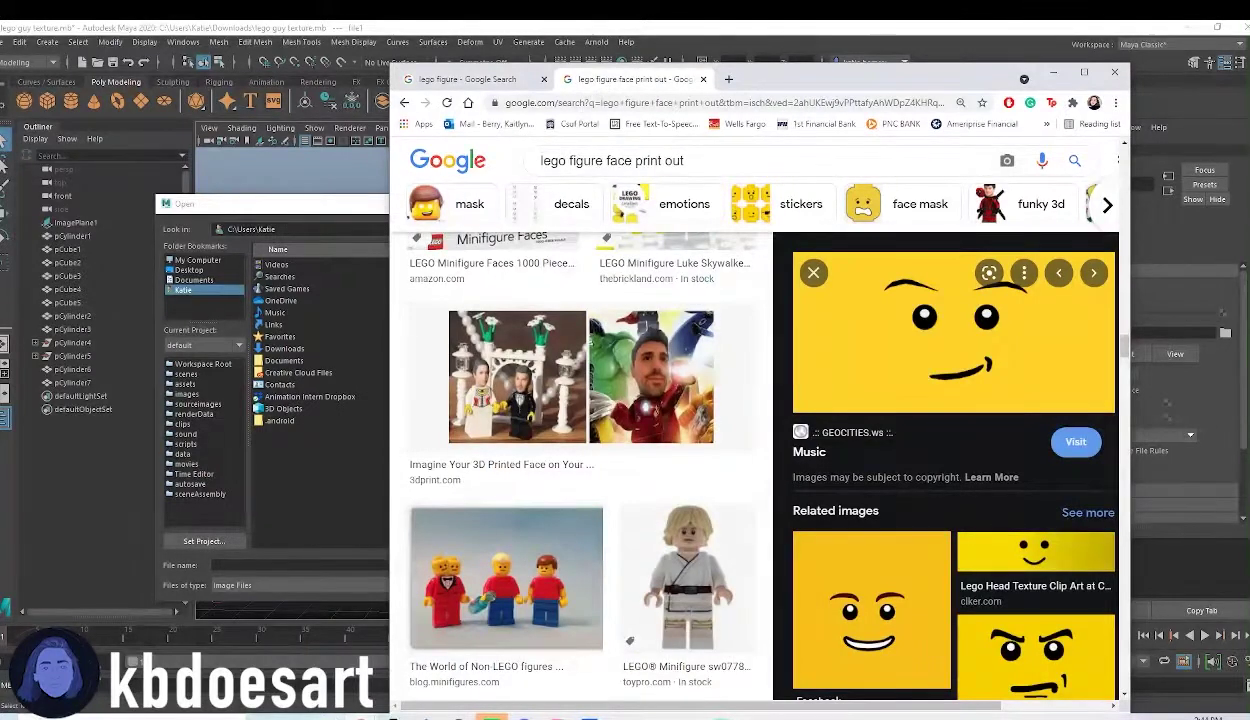
{"action": "mouse_move", "coordinate": [325, 716]}
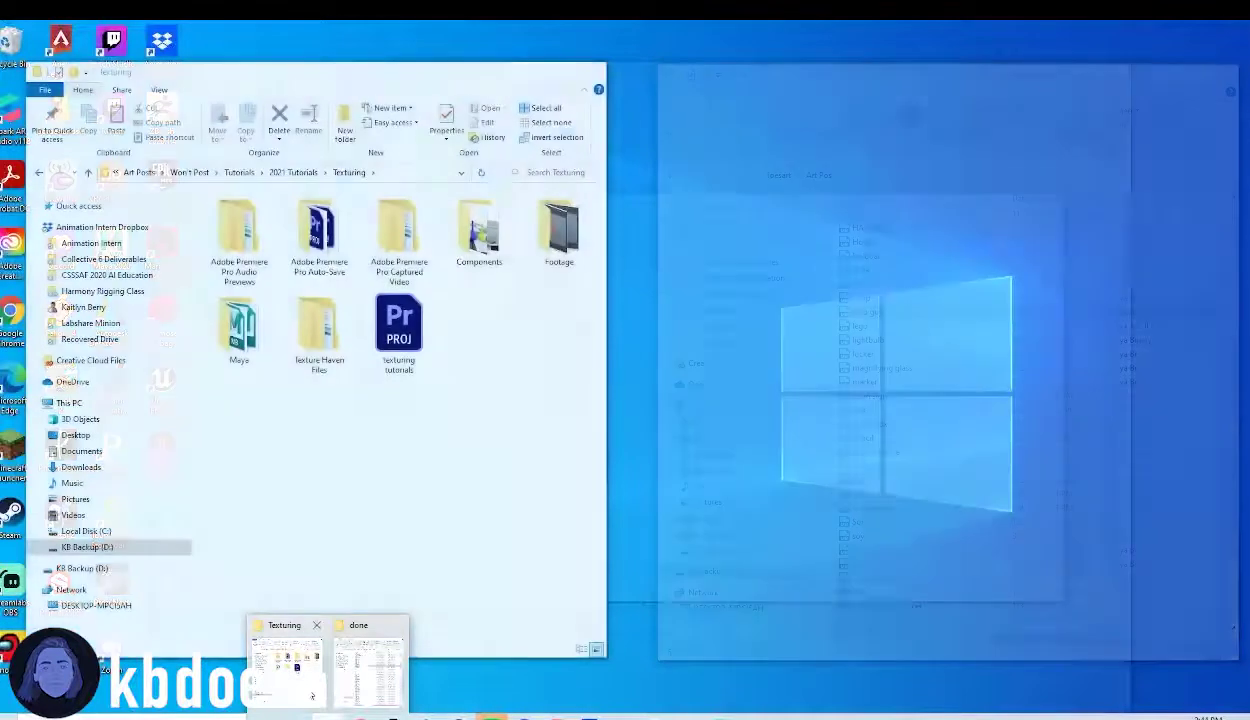
{"action": "left_click", "coordinate": [285, 660]}
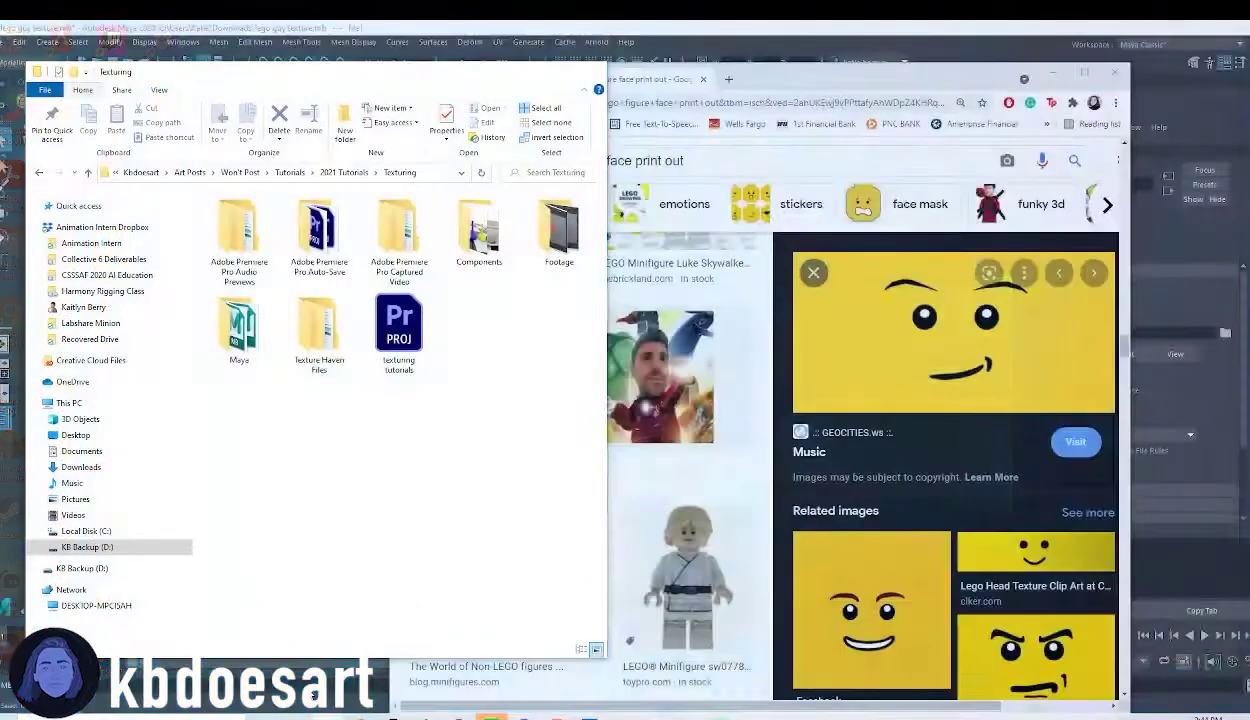
{"action": "right_click", "coordinate": [246, 431]}
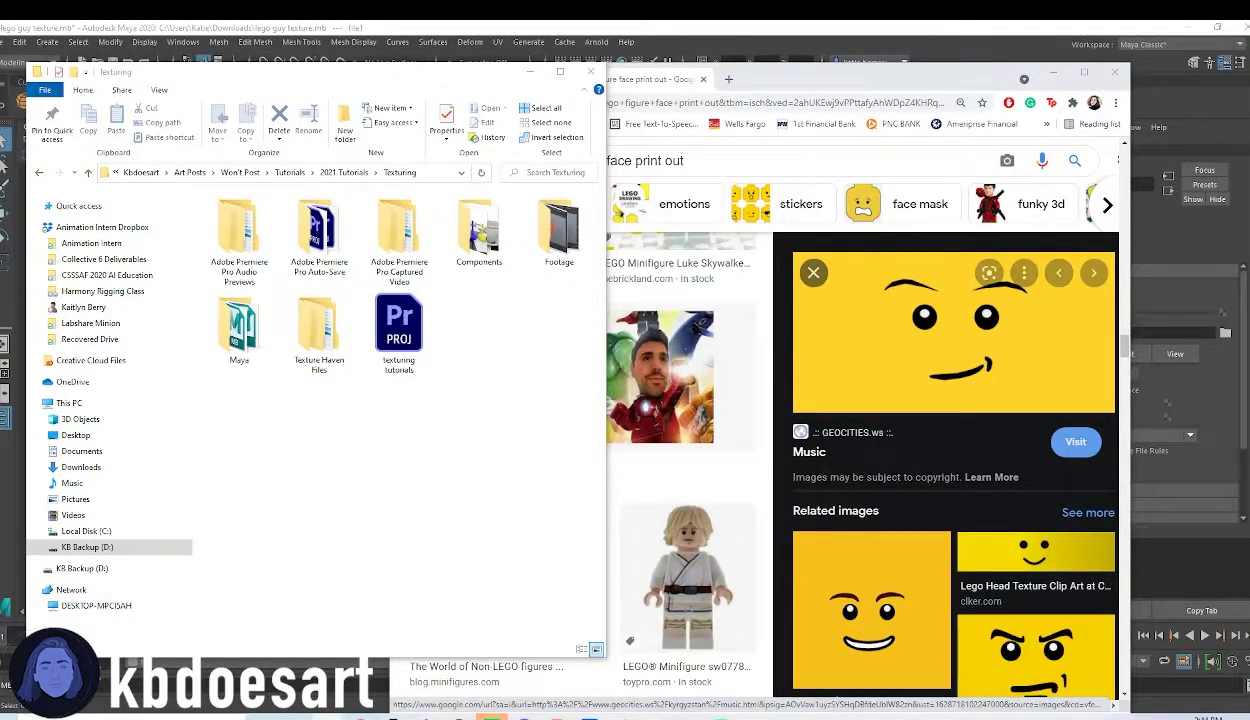
Try to save the smirking yellow LEGO face from the image preview to the Downloads folder
{"action": "right_click", "coordinate": [897, 354]}
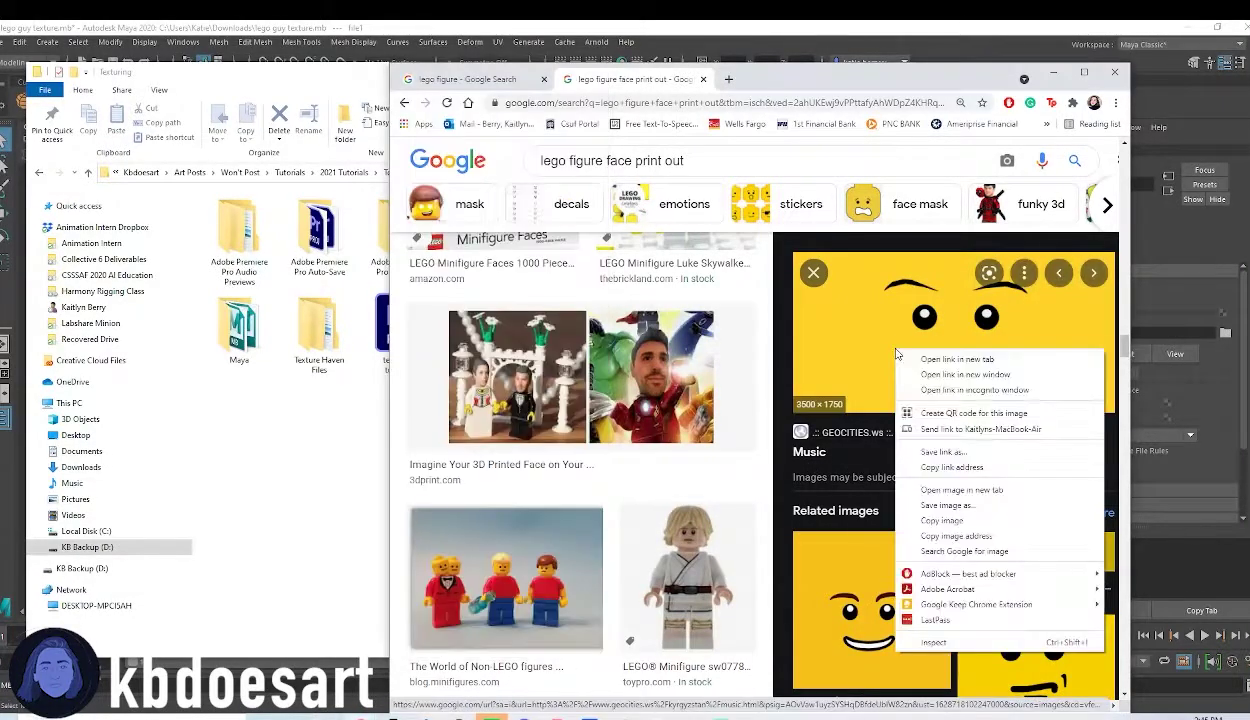
{"action": "left_click", "coordinate": [945, 505]}
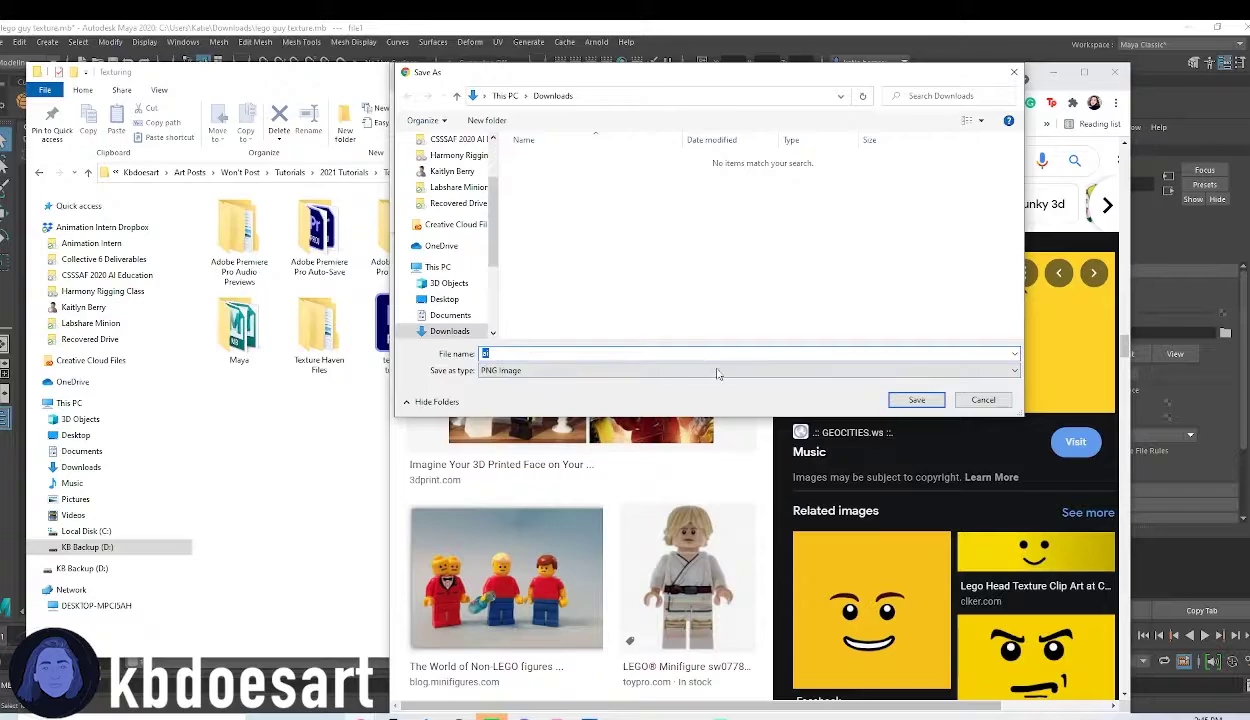
{"action": "left_click", "coordinate": [608, 370]}
{"action": "left_click", "coordinate": [700, 381]}
{"action": "left_click", "coordinate": [917, 400]}
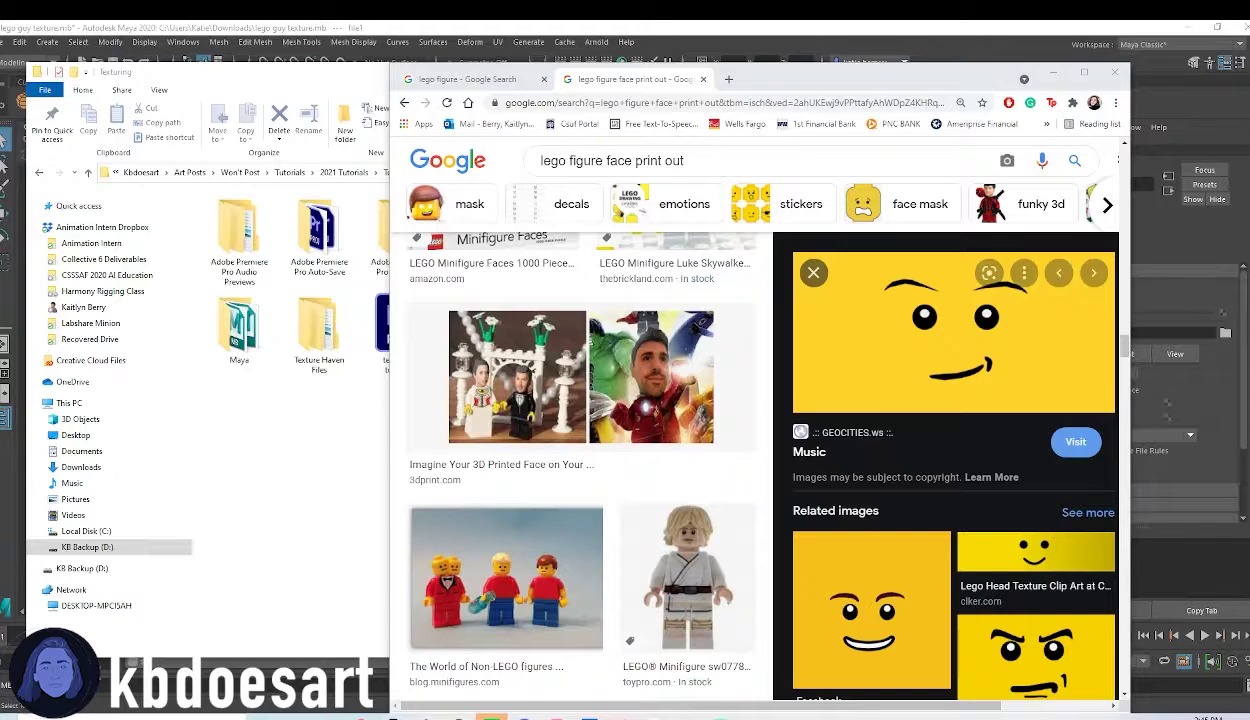
{"action": "left_click", "coordinate": [988, 346]}
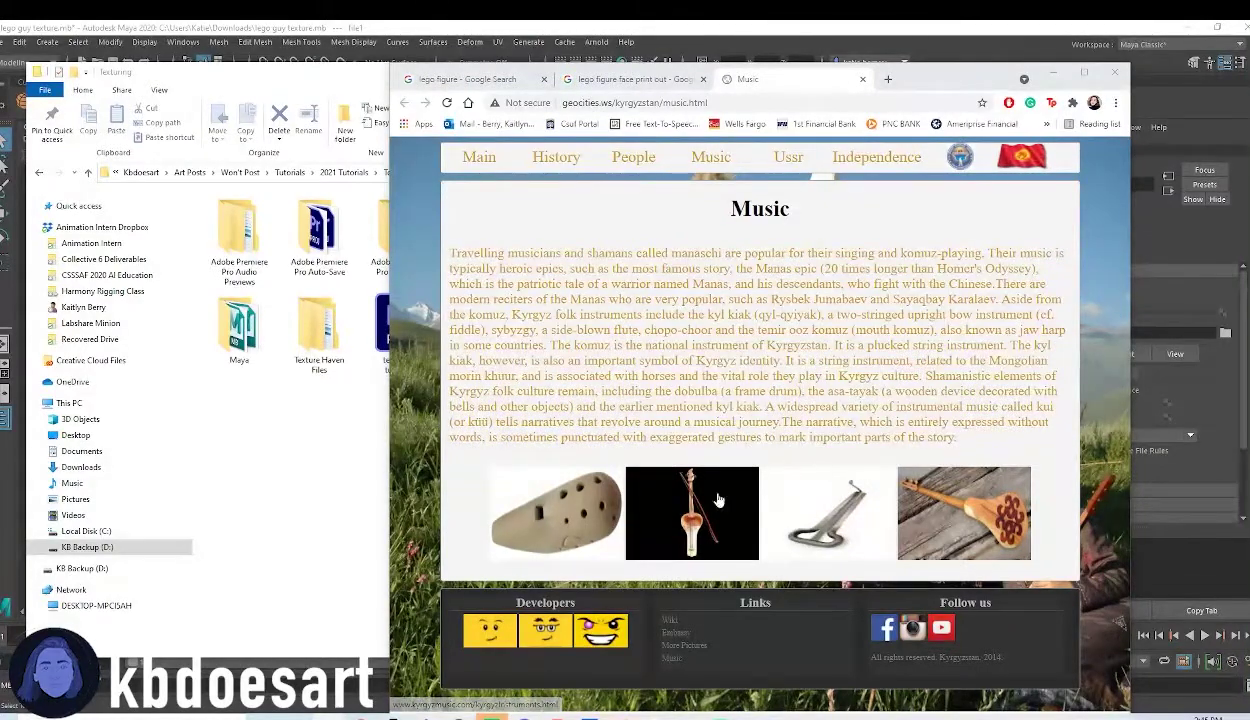
{"action": "left_click", "coordinate": [808, 492]}
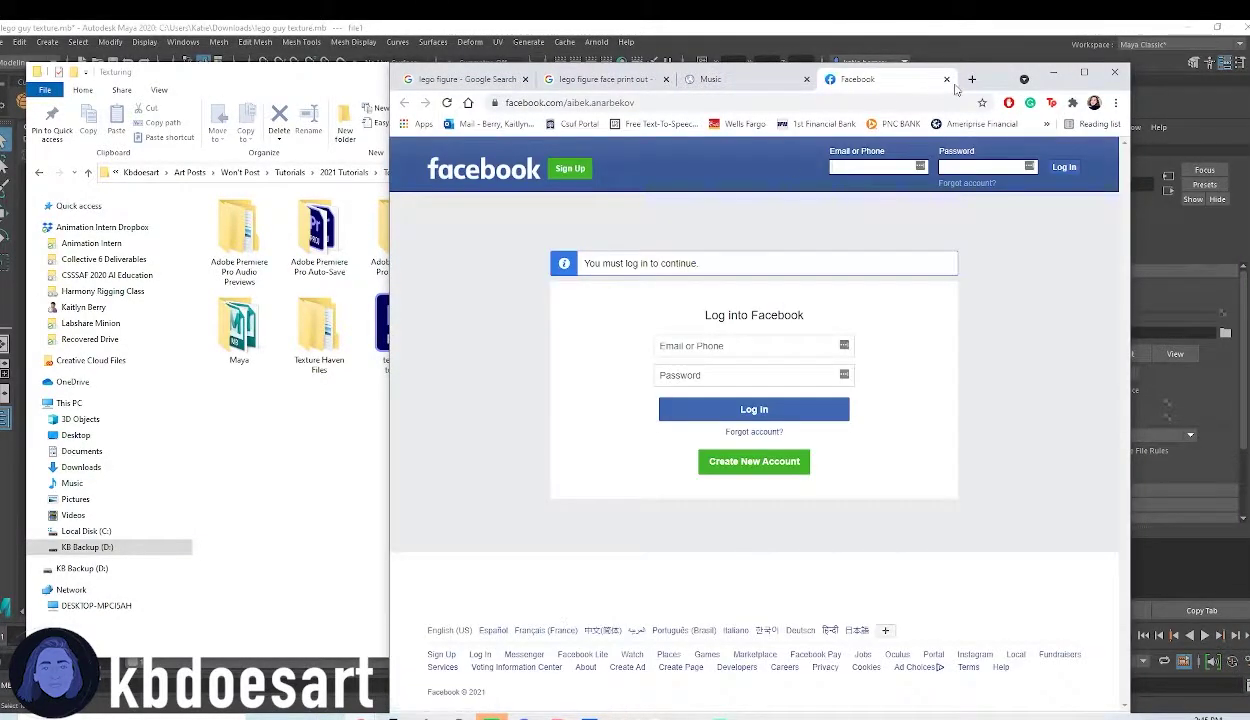
{"action": "key", "text": "ctrl+w"}
{"action": "left_click", "coordinate": [863, 80]}
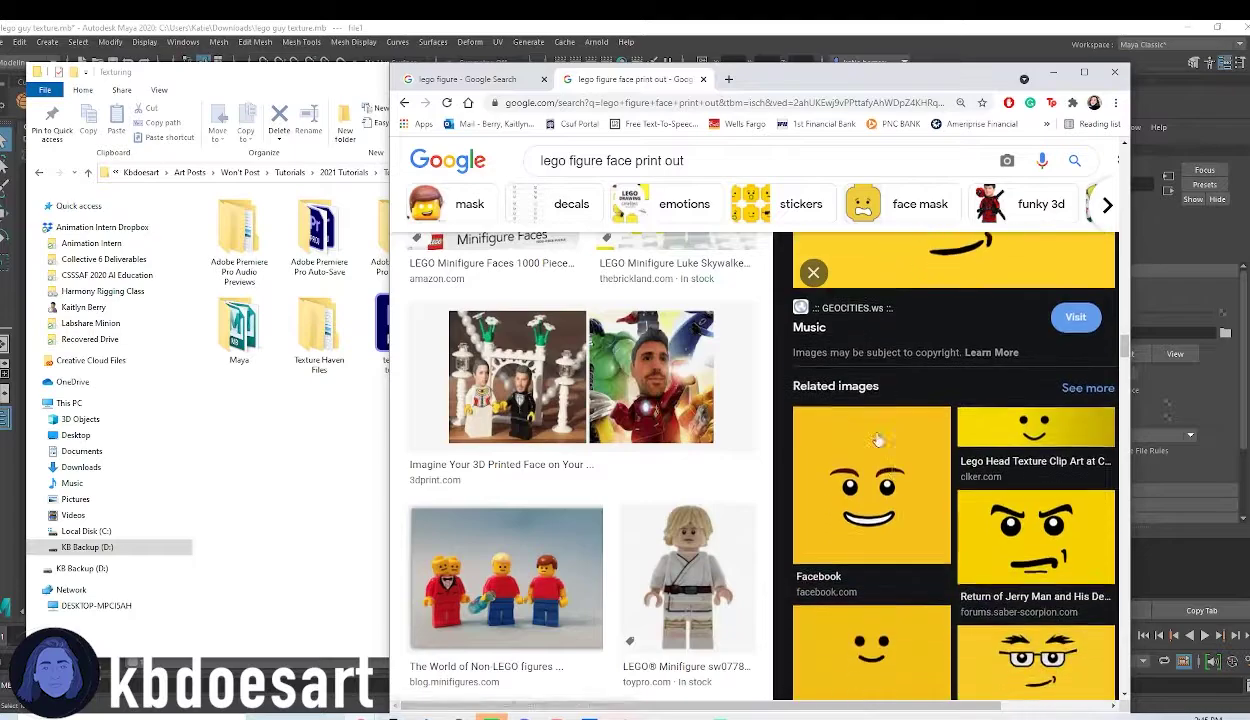
Save the smiling LEGO face with eyebrows from the related images to Downloads as the PNG image "images"
{"action": "right_click", "coordinate": [859, 450]}
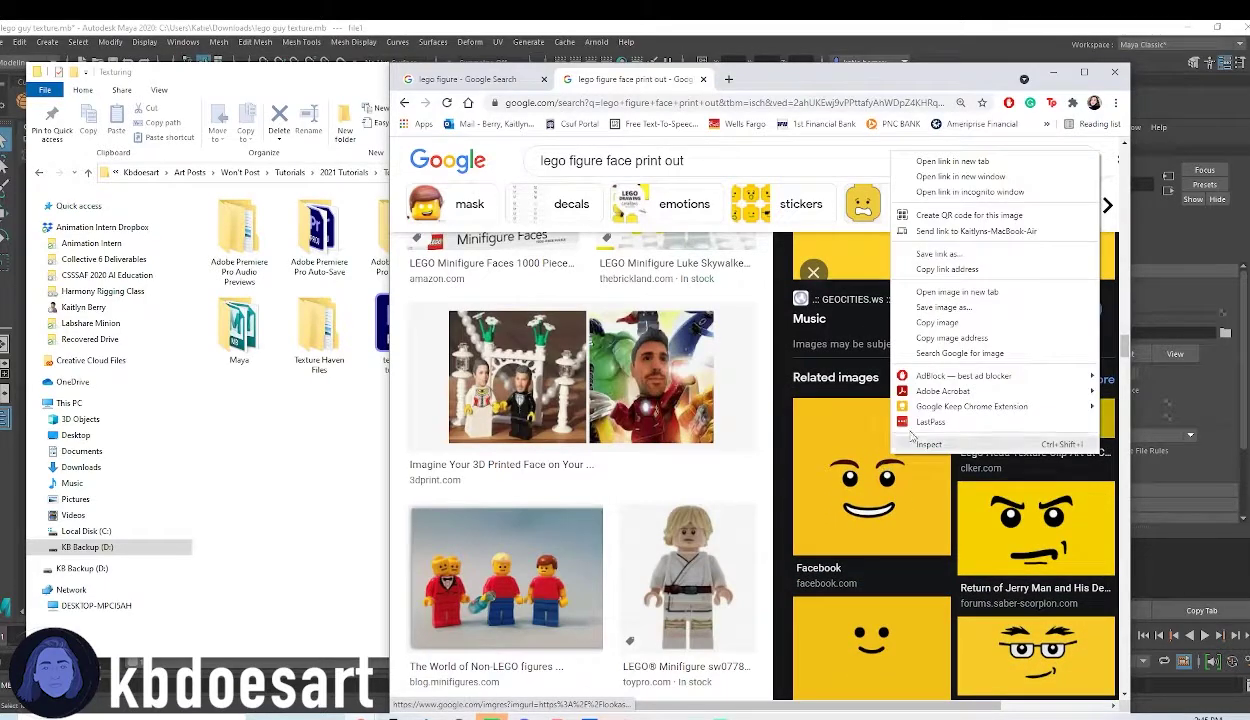
{"action": "left_click", "coordinate": [955, 309]}
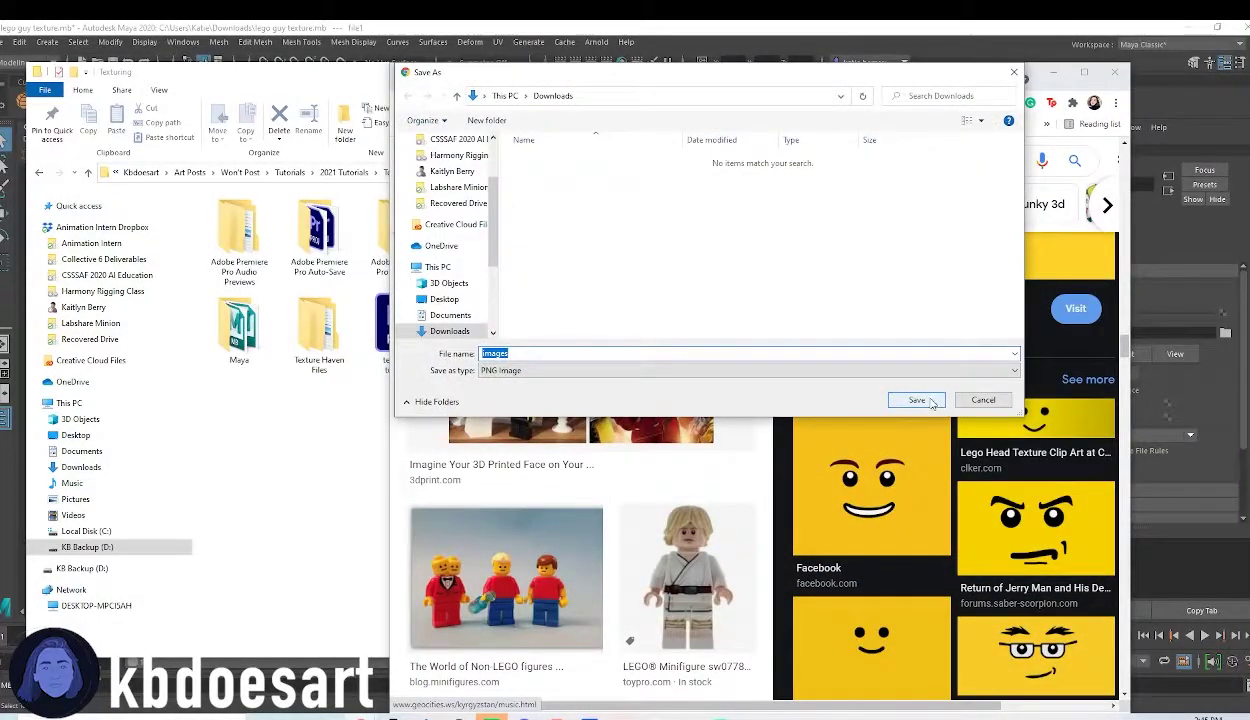
{"action": "left_click", "coordinate": [917, 400]}
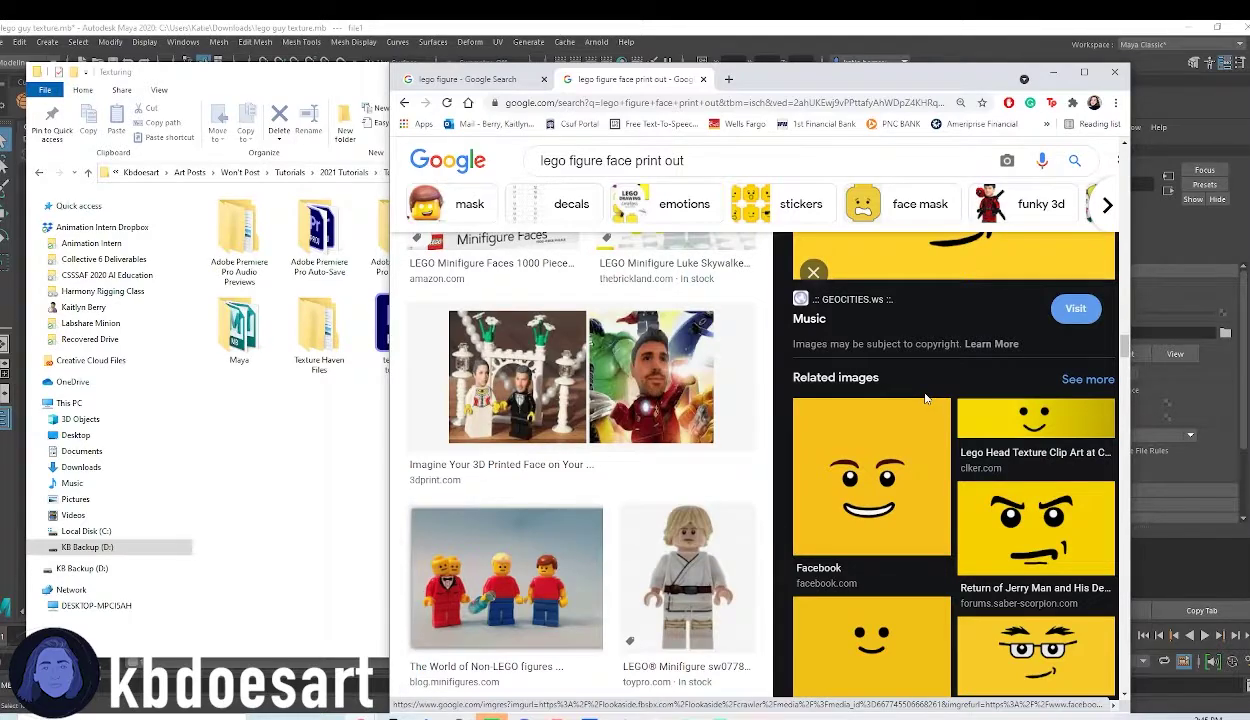
{"action": "scroll", "coordinate": [951, 488], "scroll_direction": "down", "scroll_amount": 1}
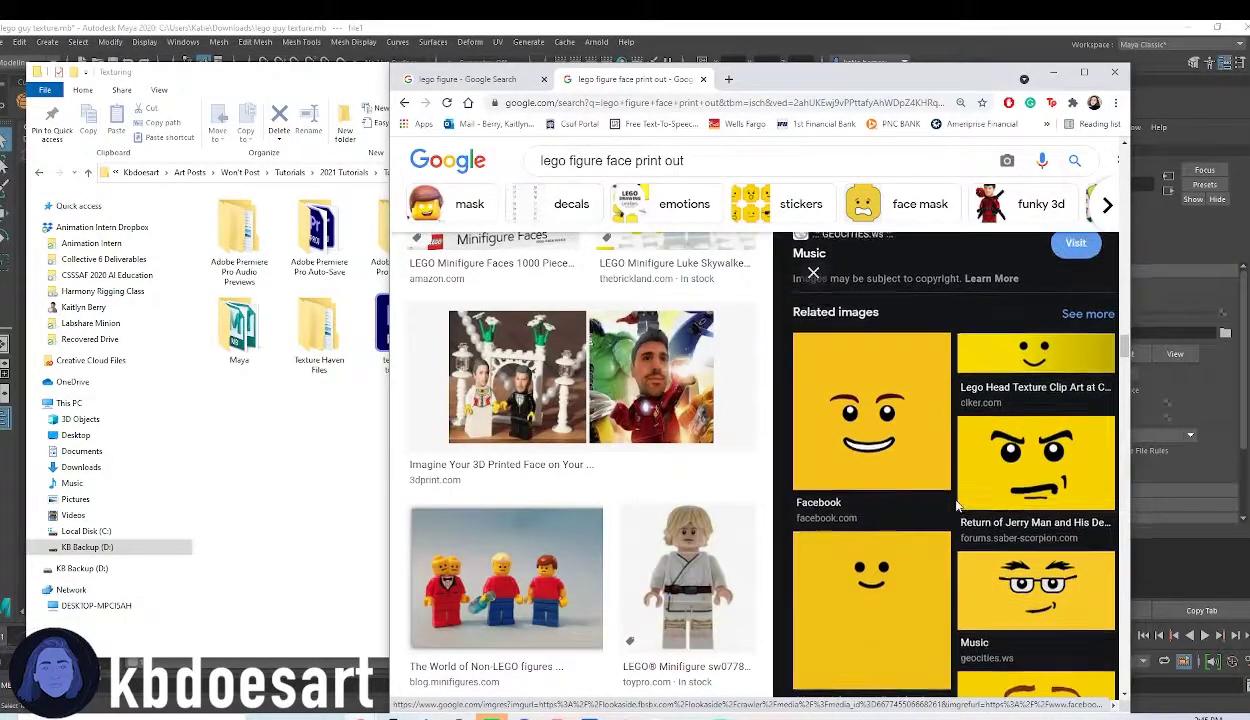
{"action": "scroll", "coordinate": [936, 480], "scroll_direction": "up", "scroll_amount": 3}
{"action": "scroll", "coordinate": [933, 370], "scroll_direction": "down", "scroll_amount": 2}
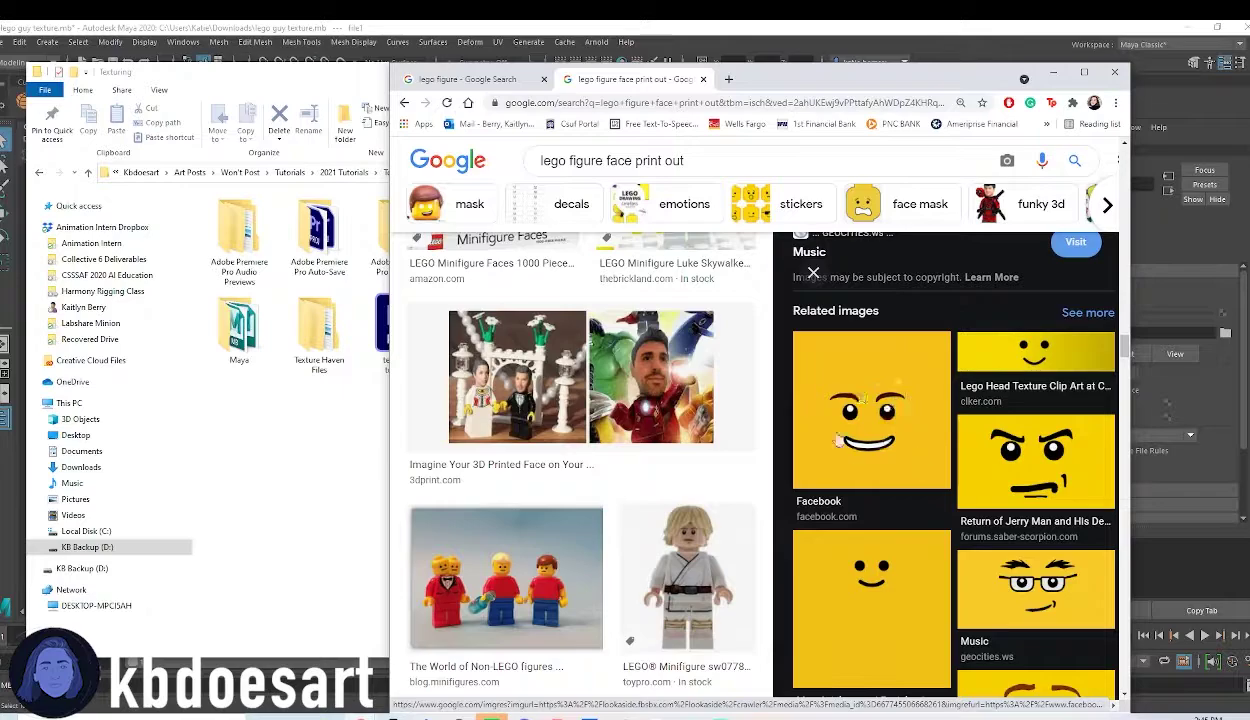
Return to Maya and load images.png from the Downloads folder into the file texture
{"action": "left_click", "coordinate": [762, 40]}
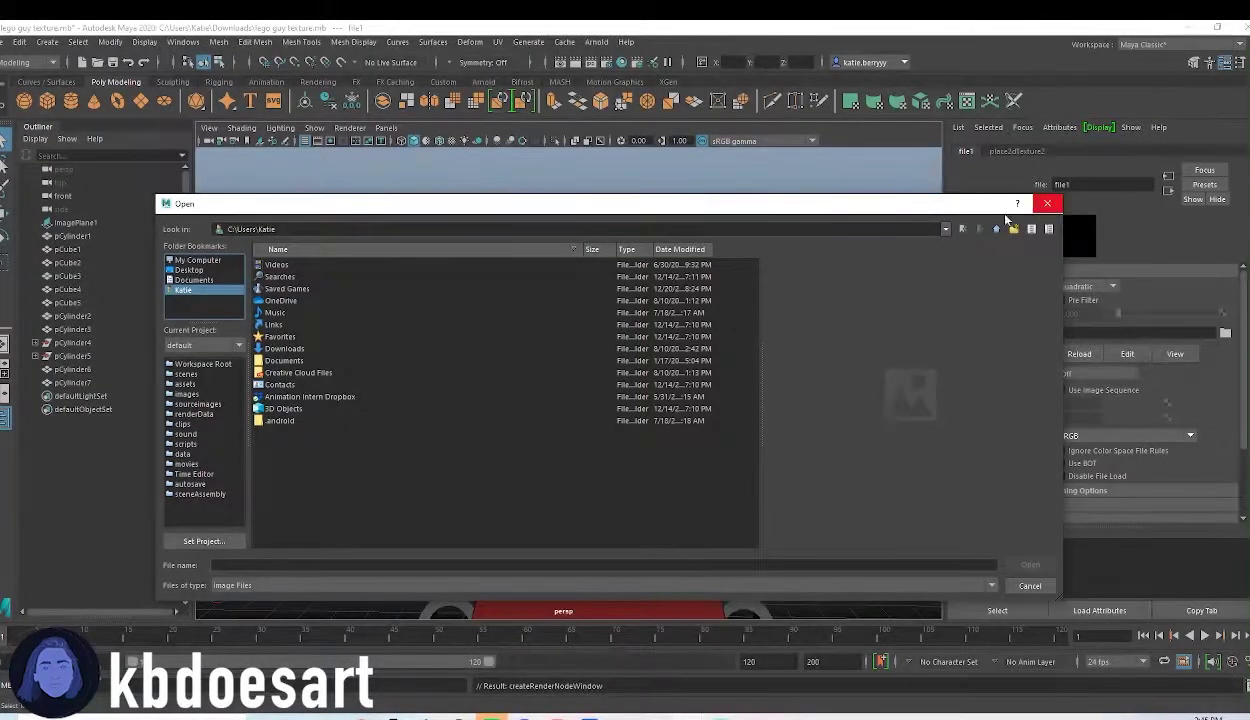
{"action": "double_click", "coordinate": [284, 348]}
{"action": "double_click", "coordinate": [285, 265]}
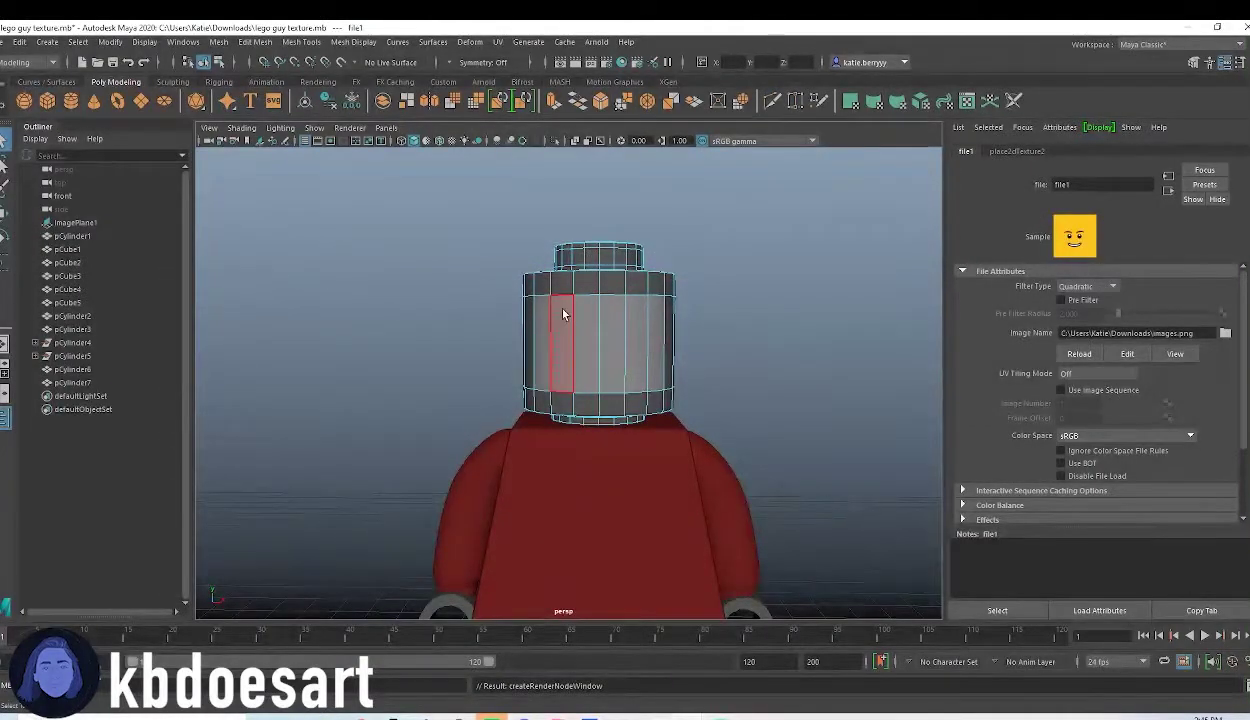
Show the viewport shaded with texture maps and check how the face image sits on the head
{"action": "key", "text": "7"}
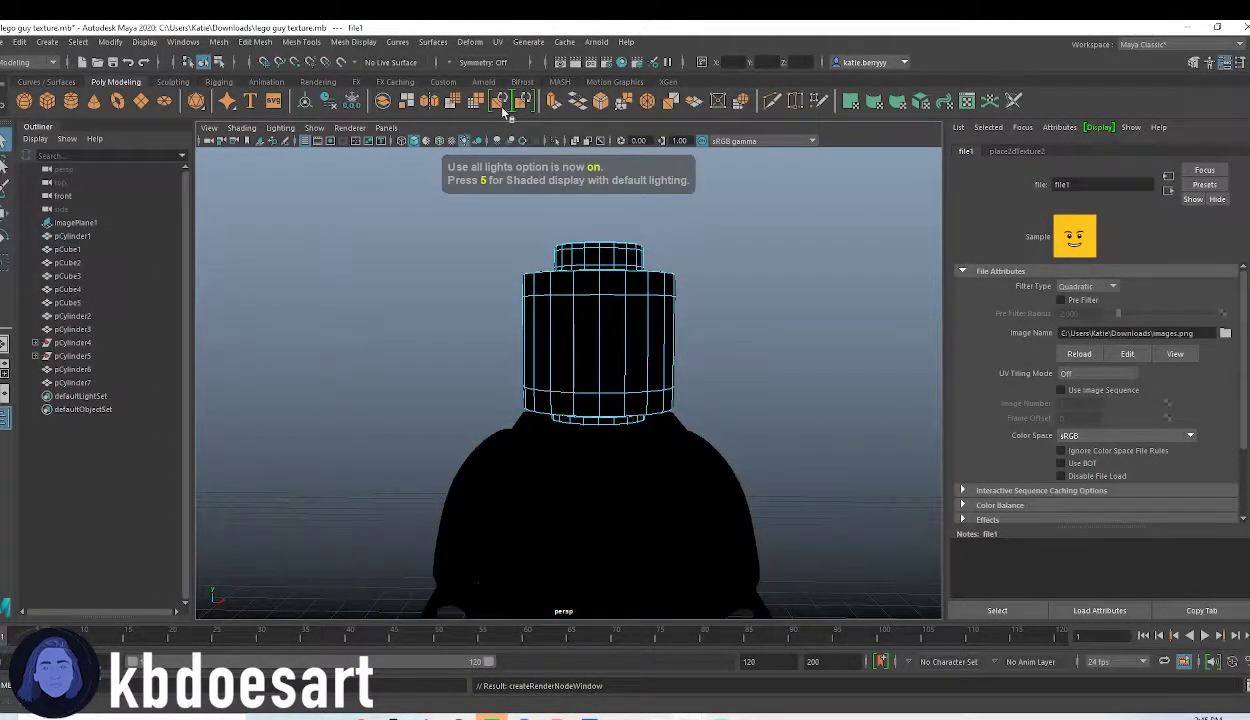
{"action": "key", "text": "6"}
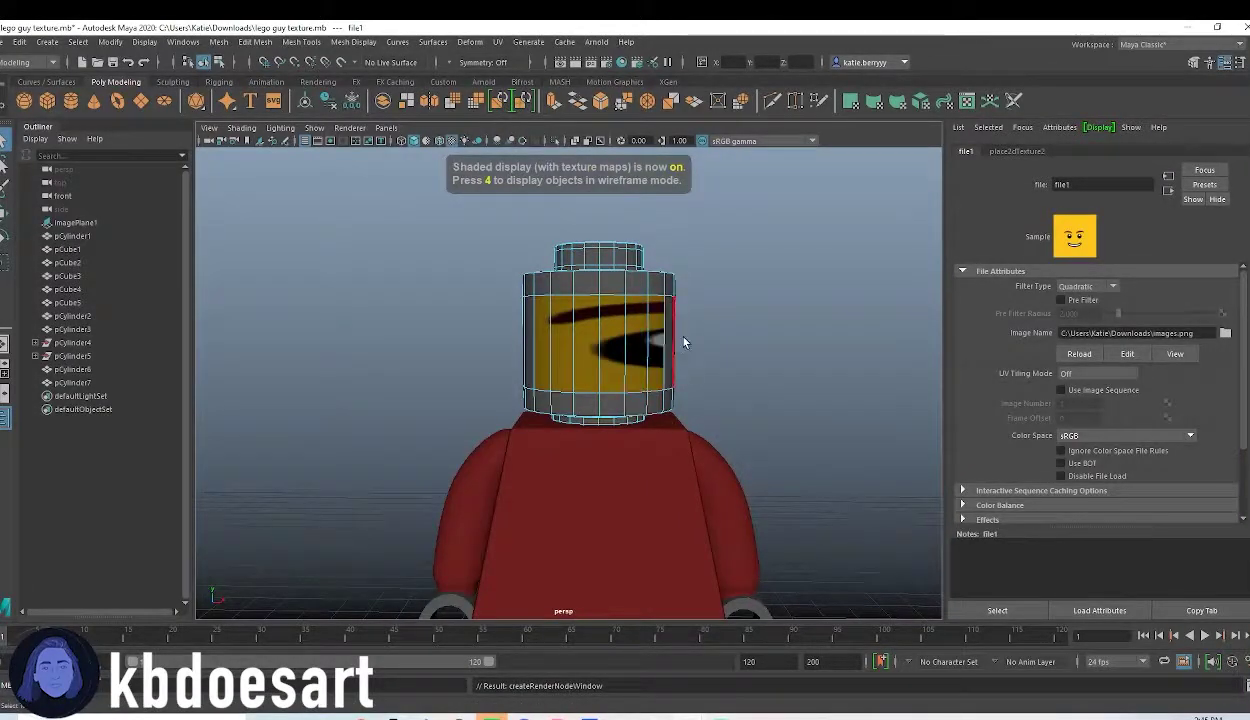
{"action": "mouse_move", "coordinate": [608, 336]}
{"action": "right_mouse_down", "text": "alt"}
{"action": "mouse_move", "coordinate": [720, 329]}
{"action": "mouse_move", "coordinate": [760, 373]}
{"action": "mouse_move", "coordinate": [738, 374]}
{"action": "mouse_move", "coordinate": [767, 366]}
{"action": "right_mouse_up", "text": "alt"}
{"action": "key", "text": "5"}
{"action": "key", "text": "6"}
{"action": "middle_click_drag", "start_coordinate": [767, 366], "coordinate": [761, 393], "text": "alt"}
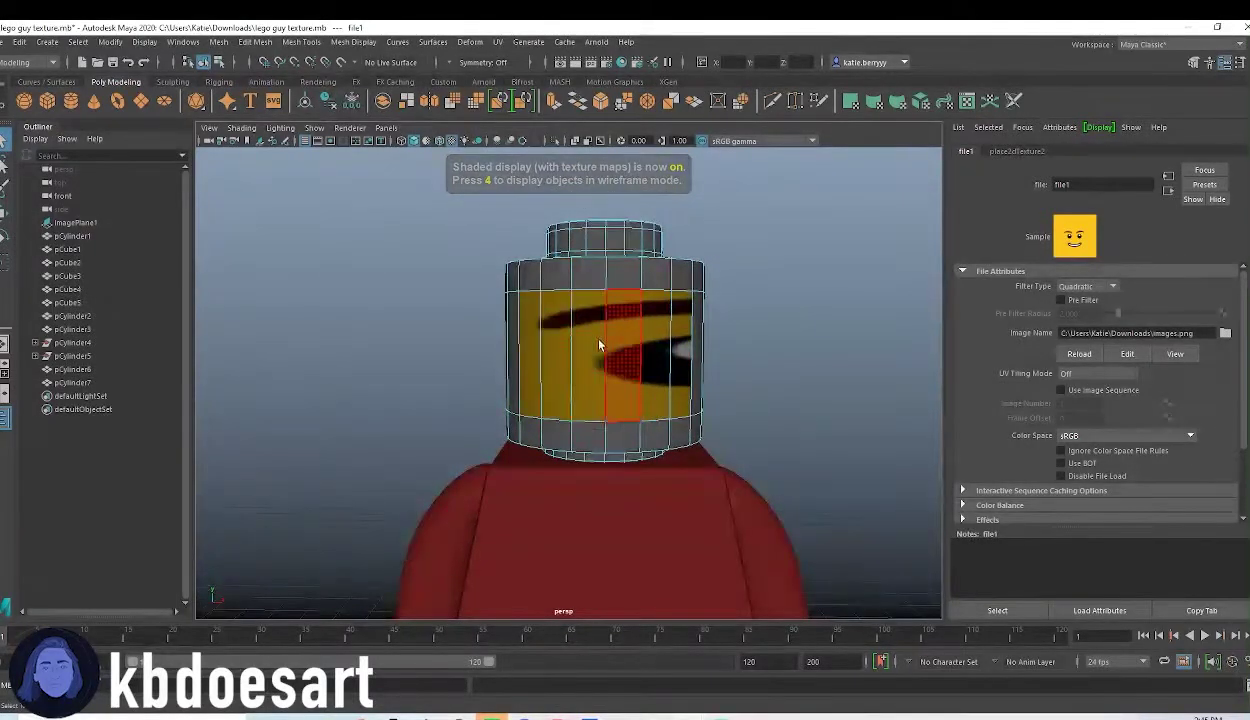
Switch to the UV Editing workspace and frame the minifigure's head beside its UV layout
{"action": "left_click", "coordinate": [1160, 49]}
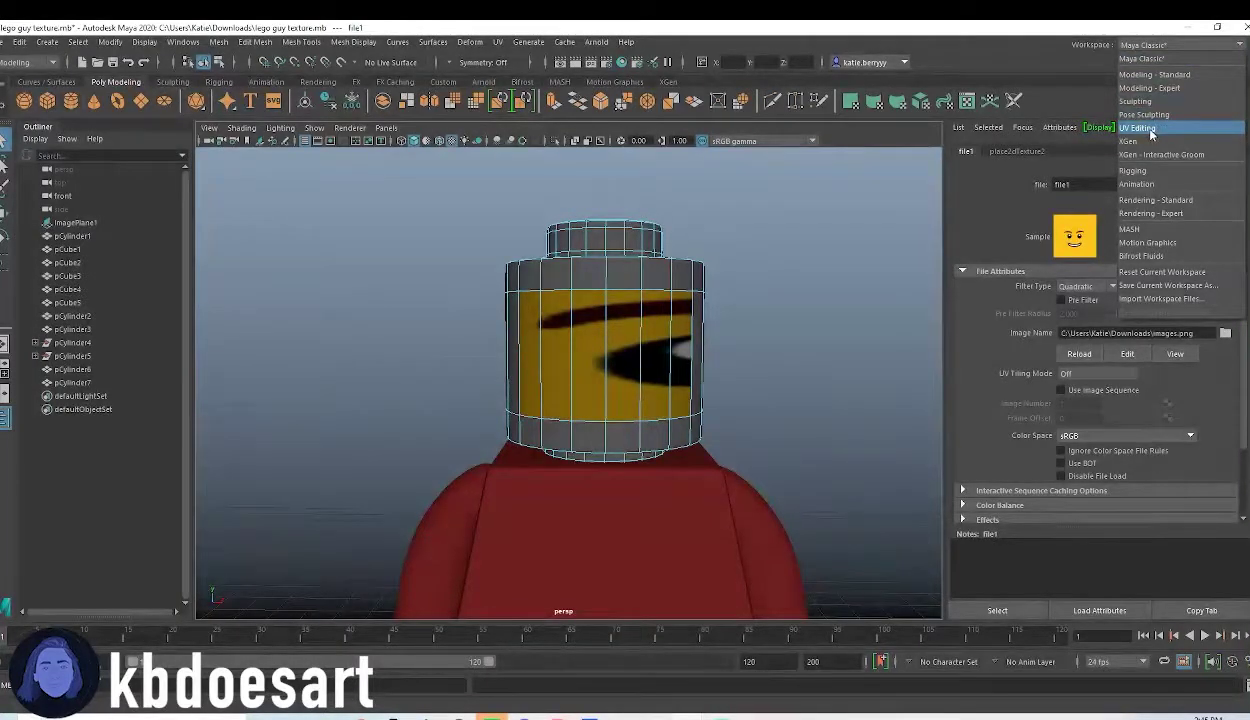
{"action": "left_click", "coordinate": [1122, 127]}
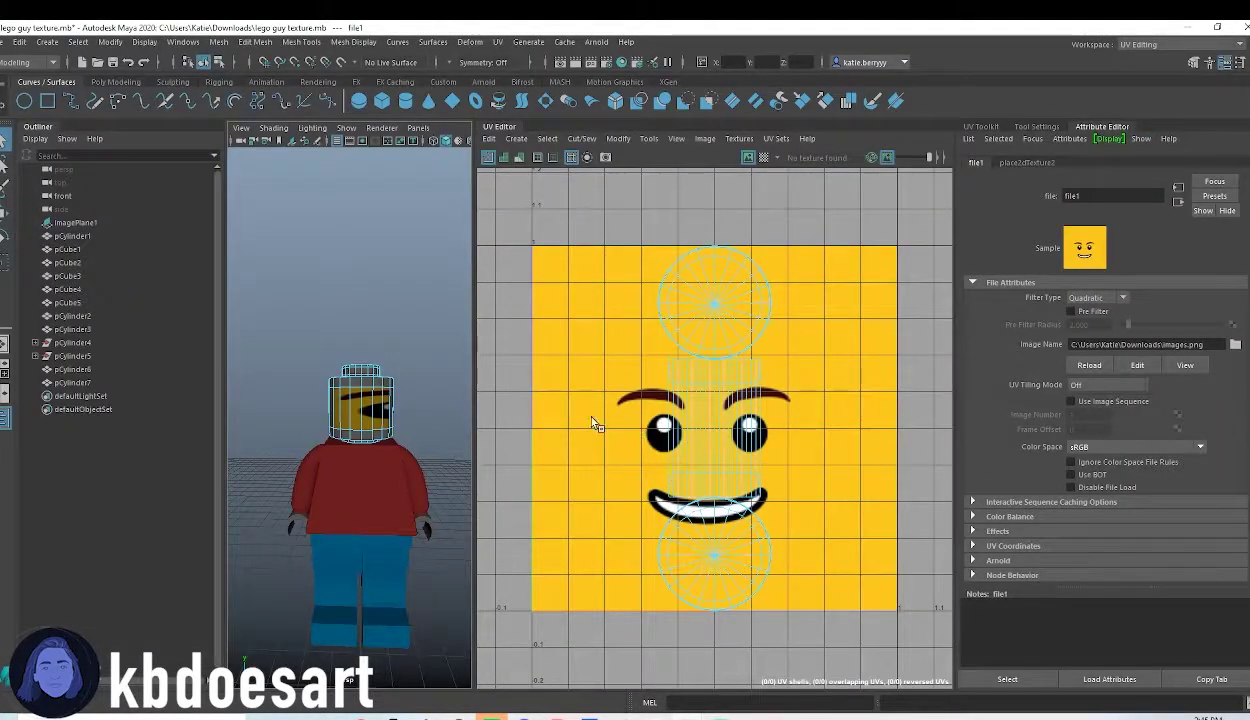
{"action": "scroll", "coordinate": [390, 399], "scroll_direction": "up", "scroll_amount": 4}
{"action": "left_click_drag", "start_coordinate": [390, 399], "coordinate": [396, 436], "text": "alt"}
{"action": "middle_click_drag", "start_coordinate": [396, 436], "coordinate": [396, 332], "text": "alt"}
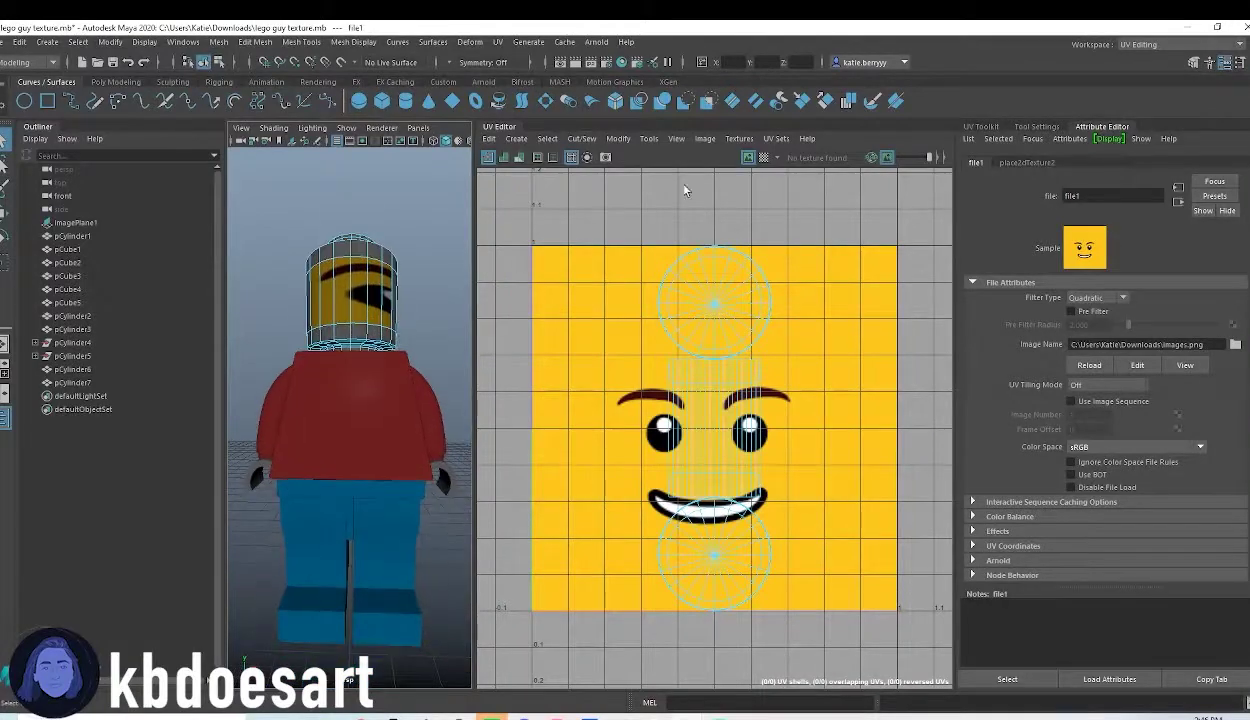
{"action": "left_click", "coordinate": [1160, 48]}
{"action": "left_click", "coordinate": [1136, 127]}
{"action": "left_click_drag", "start_coordinate": [427, 404], "coordinate": [390, 340], "text": "alt"}
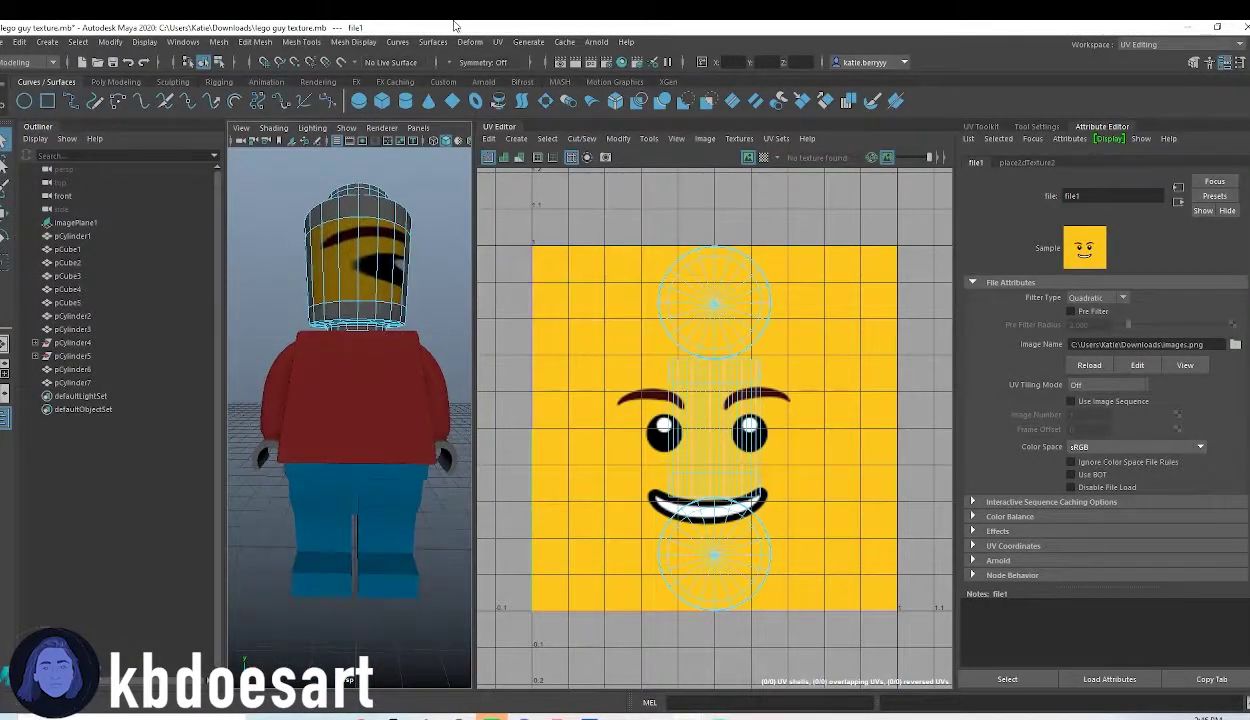
Start the 3D Cut and Sew UV tool on the head and cut edges along the bottom and side of the front face area
{"action": "left_click", "coordinate": [591, 44]}
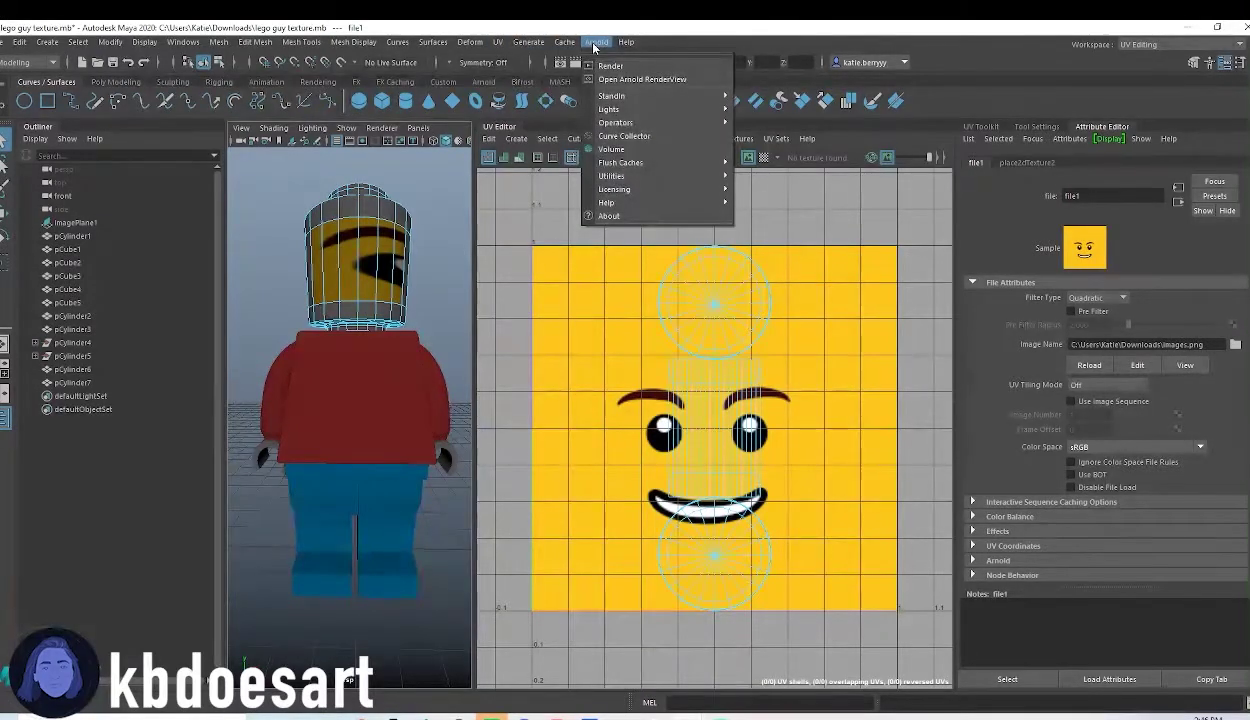
{"action": "mouse_move", "coordinate": [501, 43]}
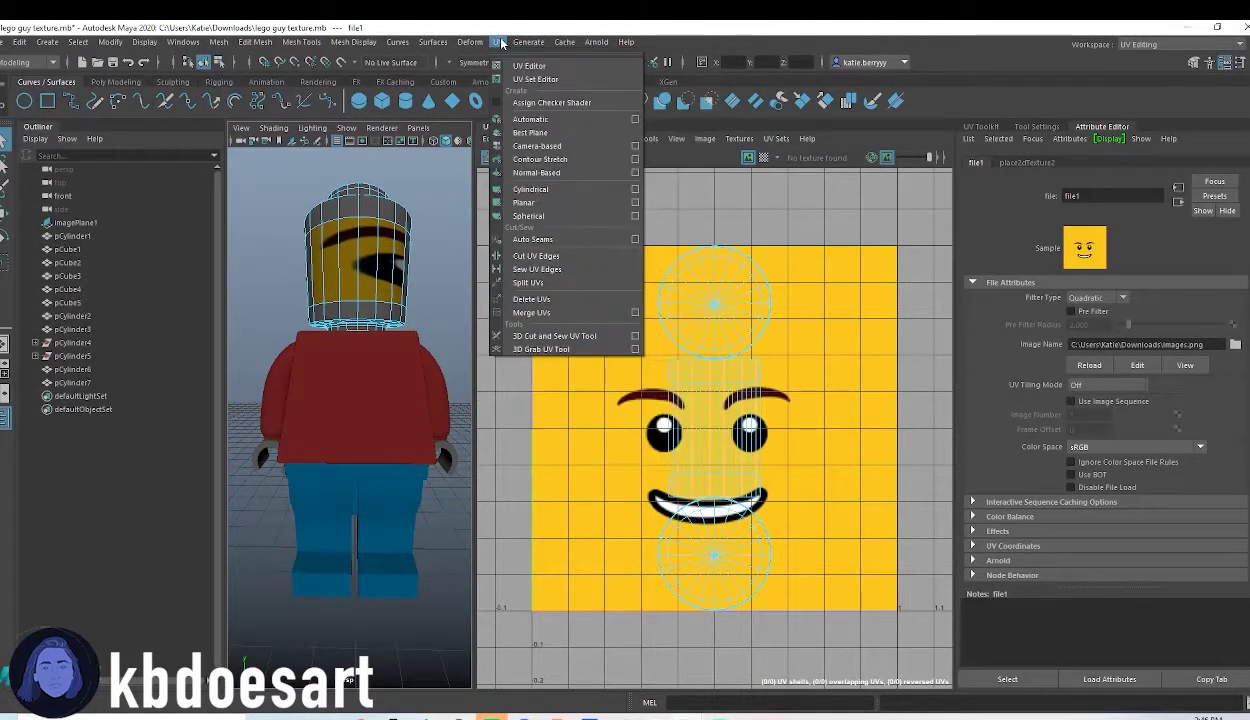
{"action": "left_click", "coordinate": [554, 336]}
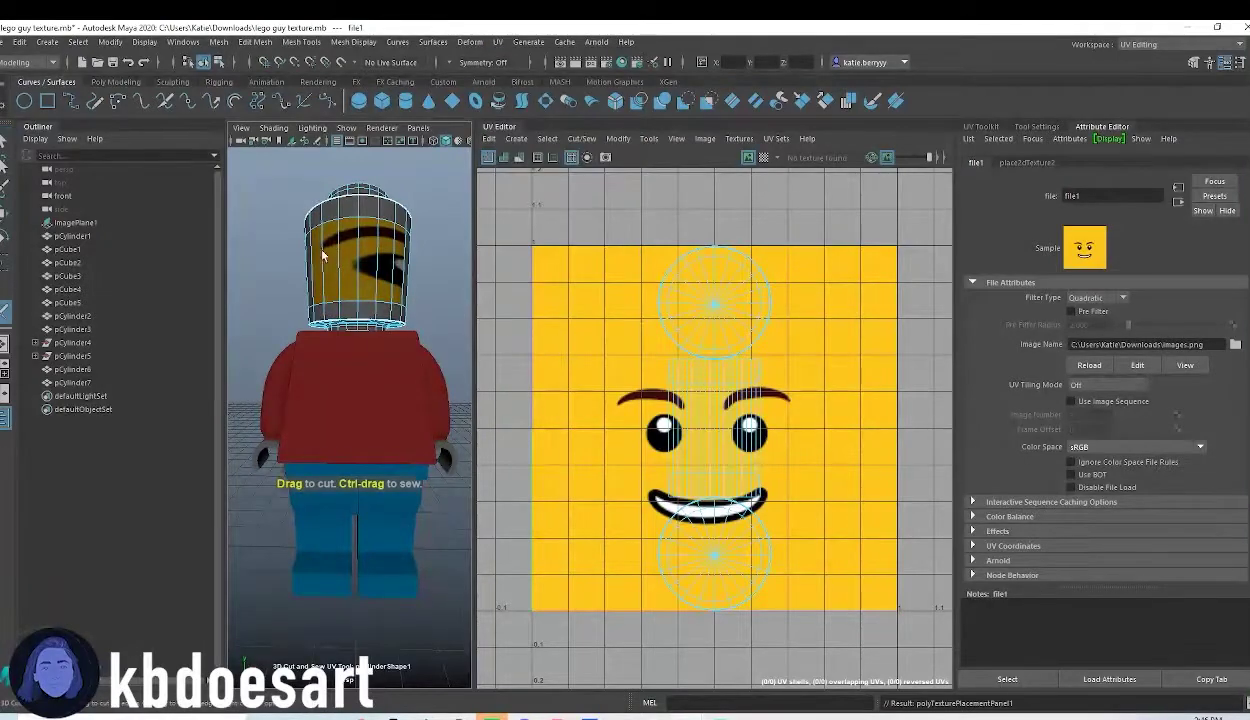
{"action": "scroll", "coordinate": [335, 284], "scroll_direction": "up", "scroll_amount": 5}
{"action": "left_click_drag", "start_coordinate": [394, 265], "coordinate": [388, 290], "text": "alt"}
{"action": "scroll", "coordinate": [388, 287], "scroll_direction": "down", "scroll_amount": 2}
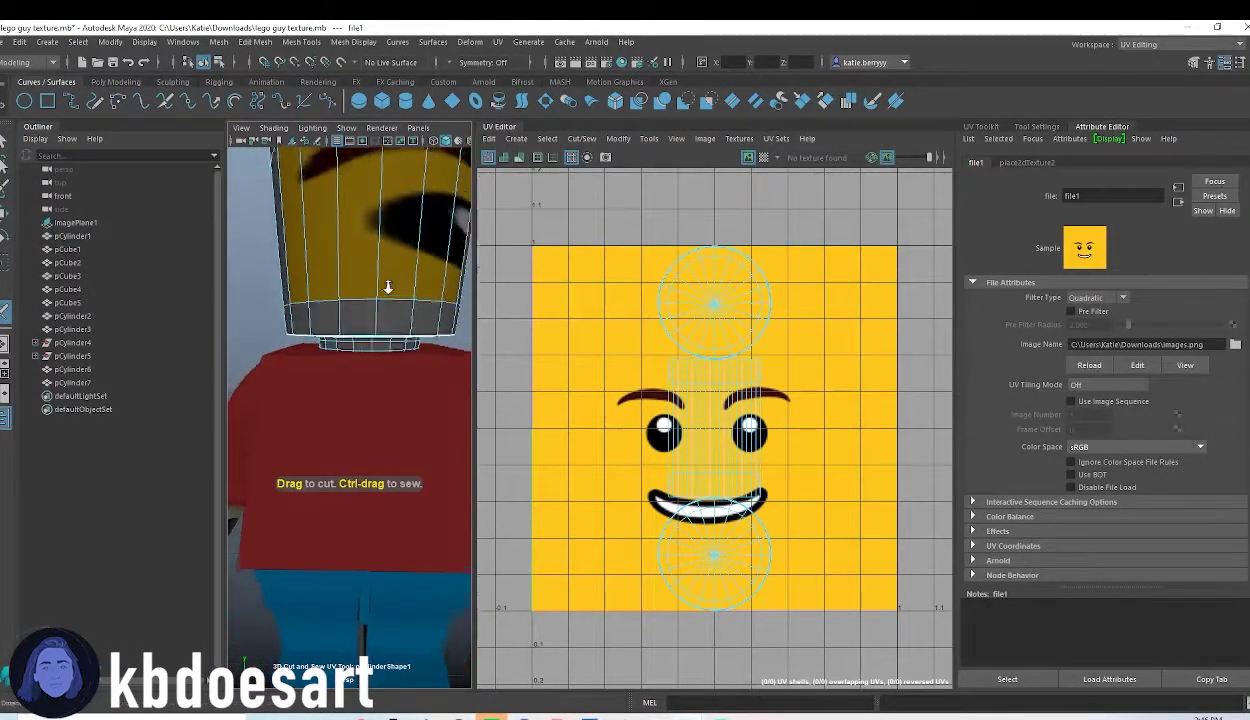
{"action": "right_click_drag", "start_coordinate": [360, 271], "coordinate": [379, 190]}
{"action": "left_click_drag", "start_coordinate": [386, 262], "coordinate": [380, 288], "text": "alt"}
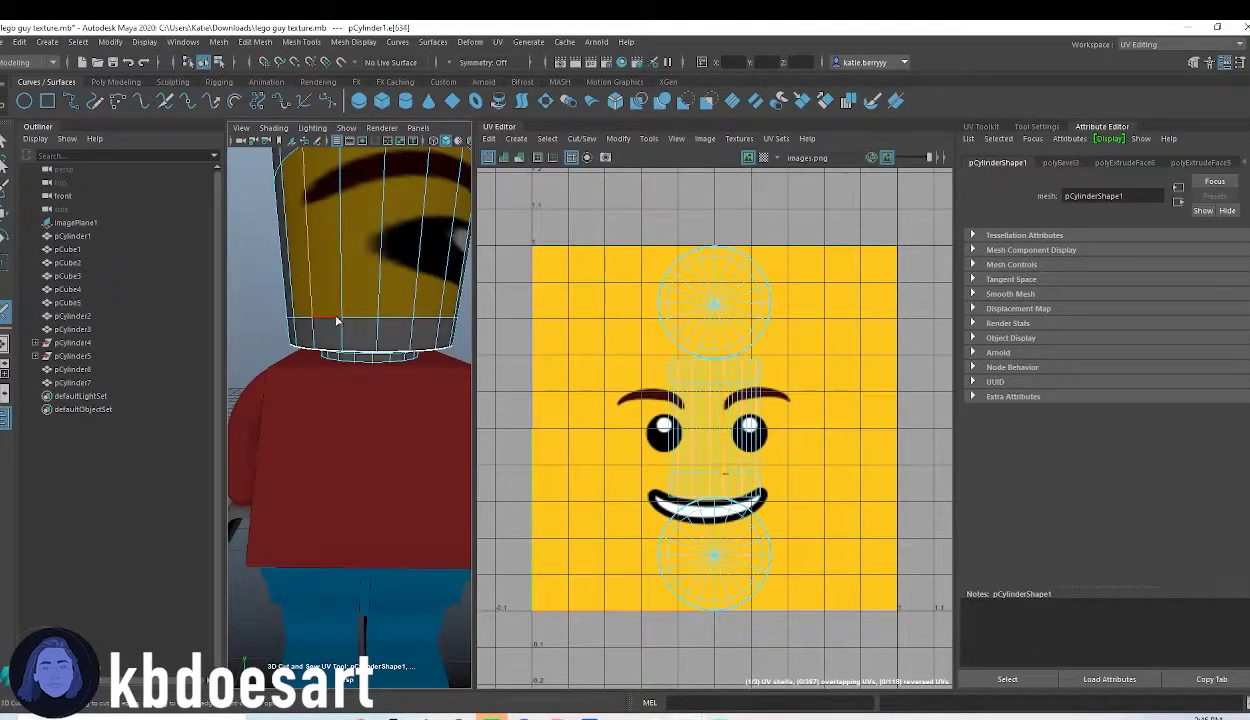
{"action": "left_click_drag", "start_coordinate": [352, 321], "coordinate": [335, 333], "text": "alt"}
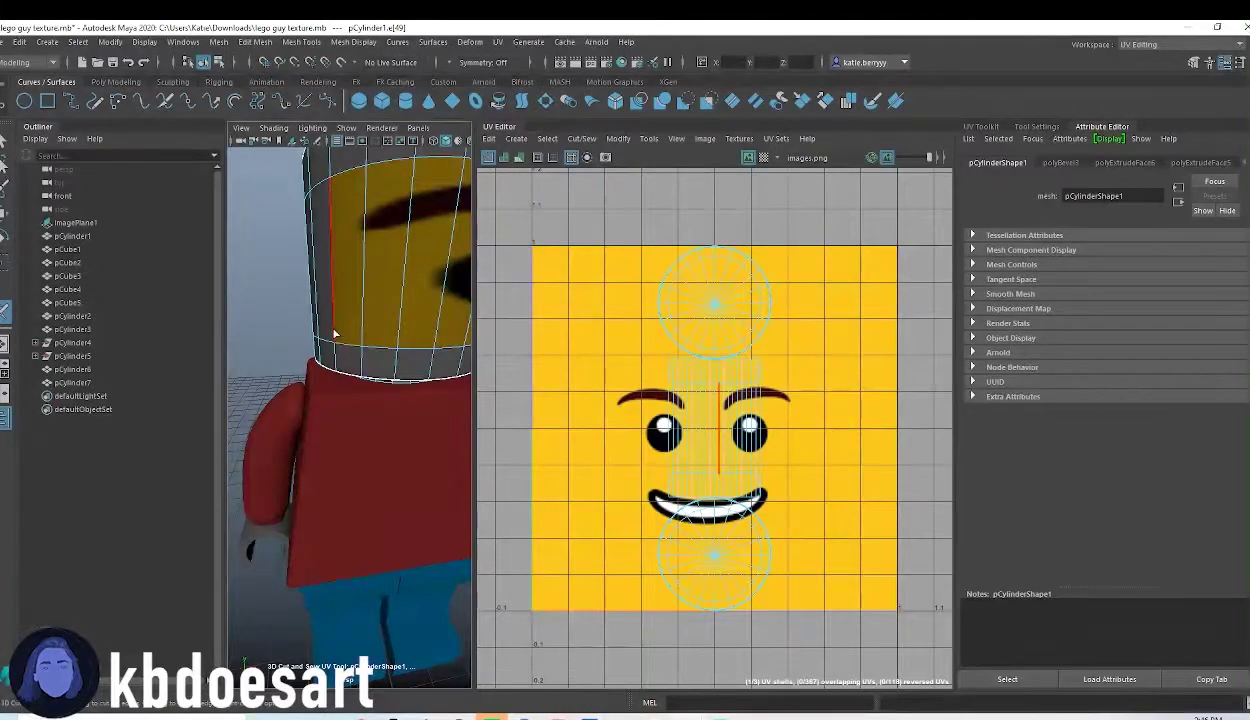
{"action": "left_click", "coordinate": [395, 352]}
{"action": "mouse_move", "coordinate": [363, 312]}
{"action": "left_mouse_down", "text": "alt"}
{"action": "mouse_move", "coordinate": [371, 340]}
{"action": "mouse_move", "coordinate": [242, 270]}
{"action": "mouse_move", "coordinate": [308, 289]}
{"action": "mouse_move", "coordinate": [399, 289]}
{"action": "mouse_move", "coordinate": [408, 300]}
{"action": "mouse_move", "coordinate": [374, 343]}
{"action": "left_mouse_up", "text": "alt"}
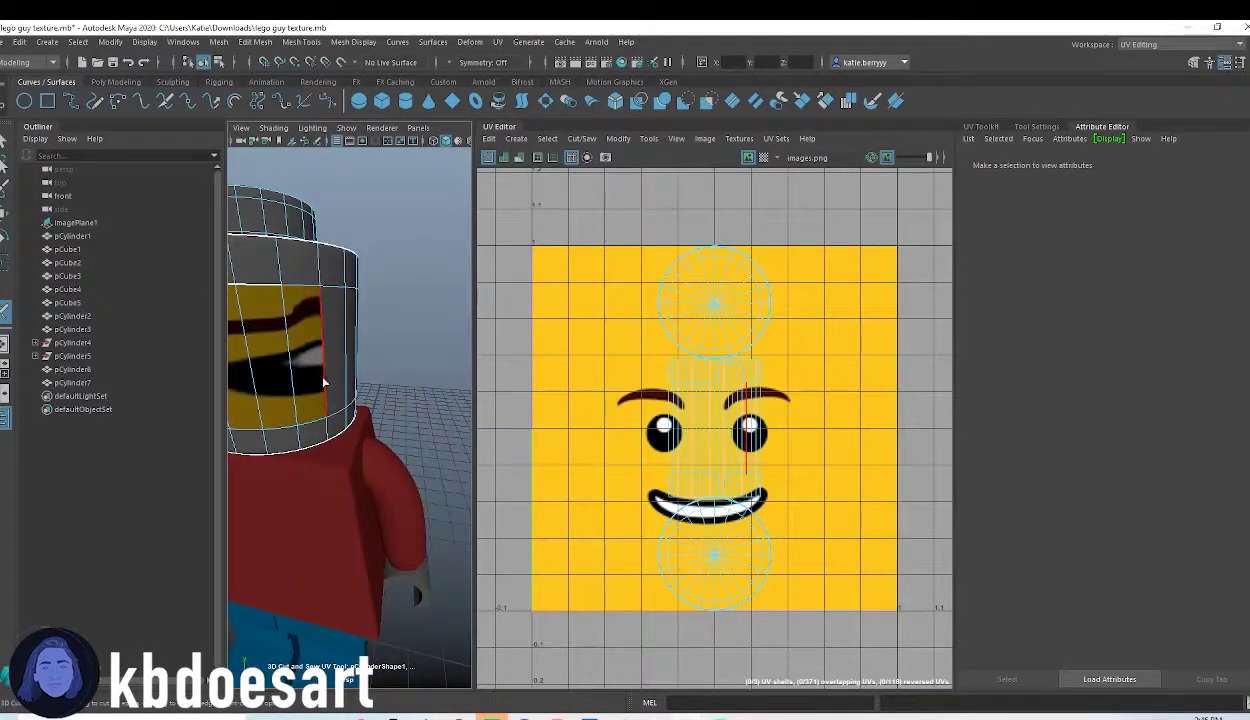
Cut the vertical edge along the other side of the face area and sew the stray cut edges around it
{"action": "mouse_move", "coordinate": [322, 378]}
{"action": "left_mouse_down"}
{"action": "mouse_move", "coordinate": [326, 419]}
{"action": "mouse_move", "coordinate": [371, 427]}
{"action": "mouse_move", "coordinate": [353, 409]}
{"action": "left_mouse_up"}
{"action": "double_click", "coordinate": [378, 406]}
{"action": "double_click", "coordinate": [319, 370]}
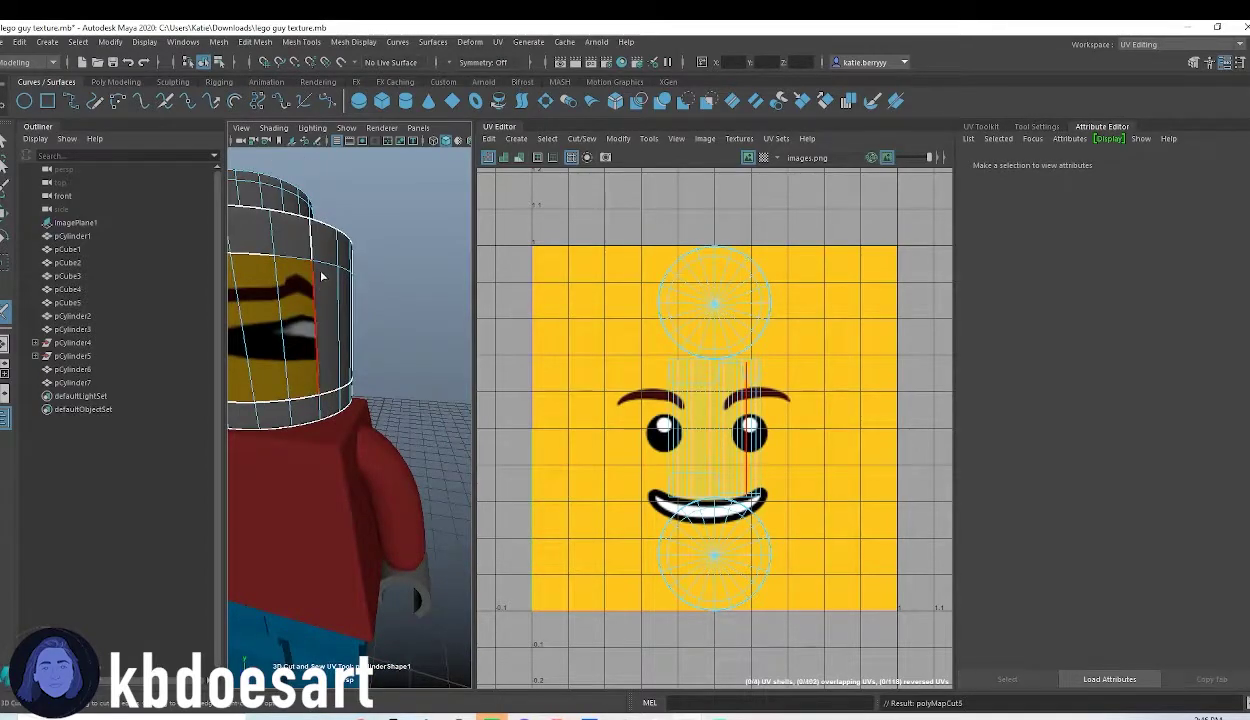
{"action": "left_click", "coordinate": [333, 381]}
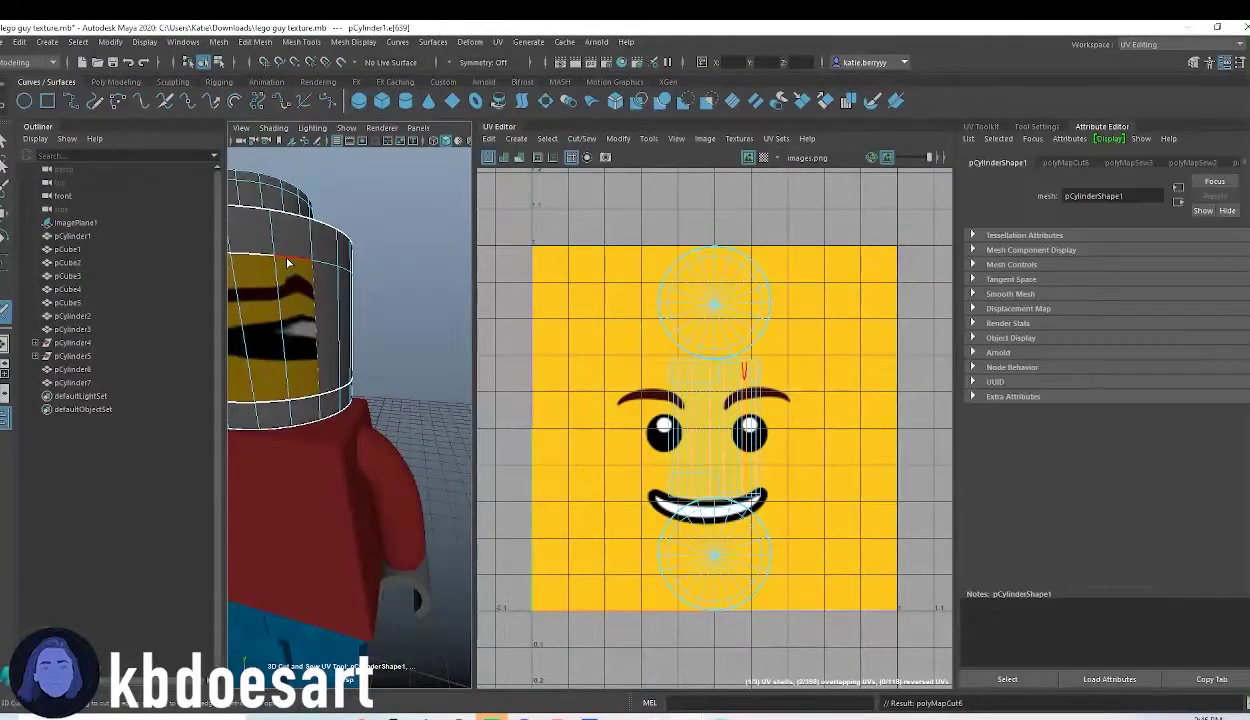
{"action": "left_click", "coordinate": [335, 388], "text": "ctrl"}
{"action": "left_click", "coordinate": [306, 400]}
Cut the remaining edges along the bottom border of the face area to separate it from the rest of the head
{"action": "left_click_drag", "start_coordinate": [306, 400], "coordinate": [368, 386], "text": "alt"}
{"action": "left_click", "coordinate": [359, 376]}
{"action": "left_click", "coordinate": [316, 378]}
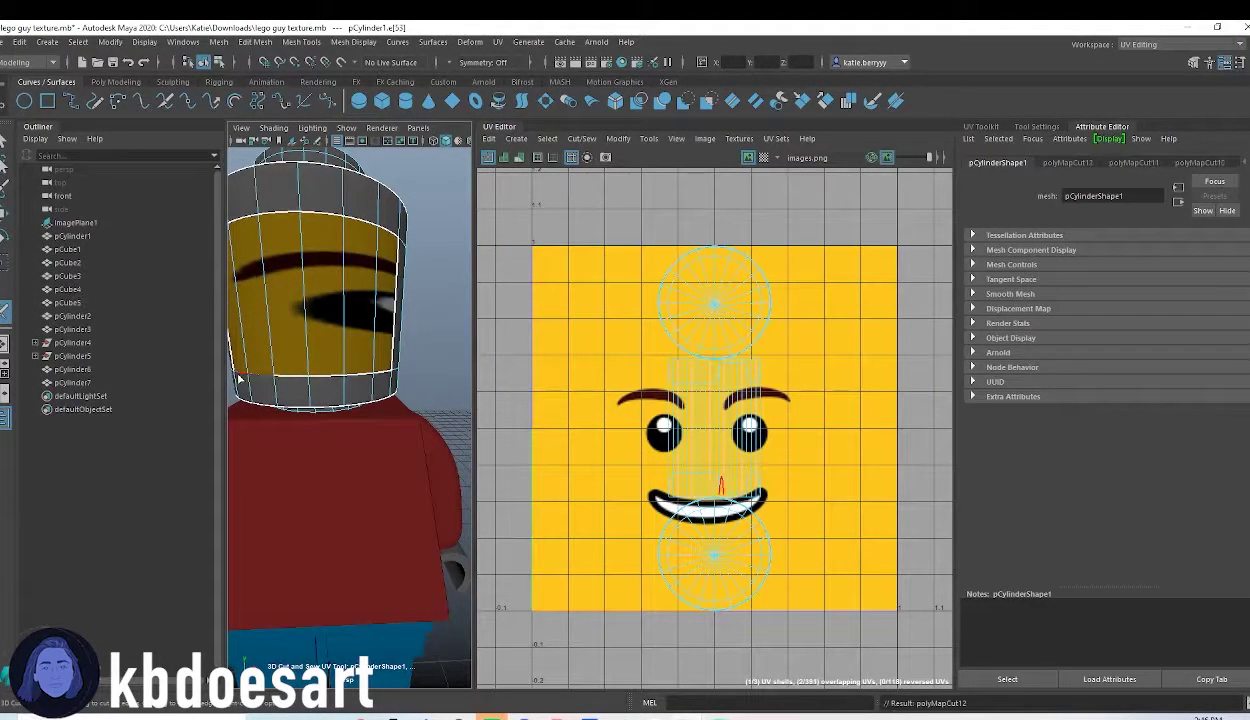
{"action": "left_click", "coordinate": [239, 377]}
{"action": "scroll", "coordinate": [396, 388], "scroll_direction": "down", "scroll_amount": 5}
{"action": "left_click_drag", "start_coordinate": [388, 385], "coordinate": [392, 281], "text": "alt"}
{"action": "left_click", "coordinate": [339, 441]}
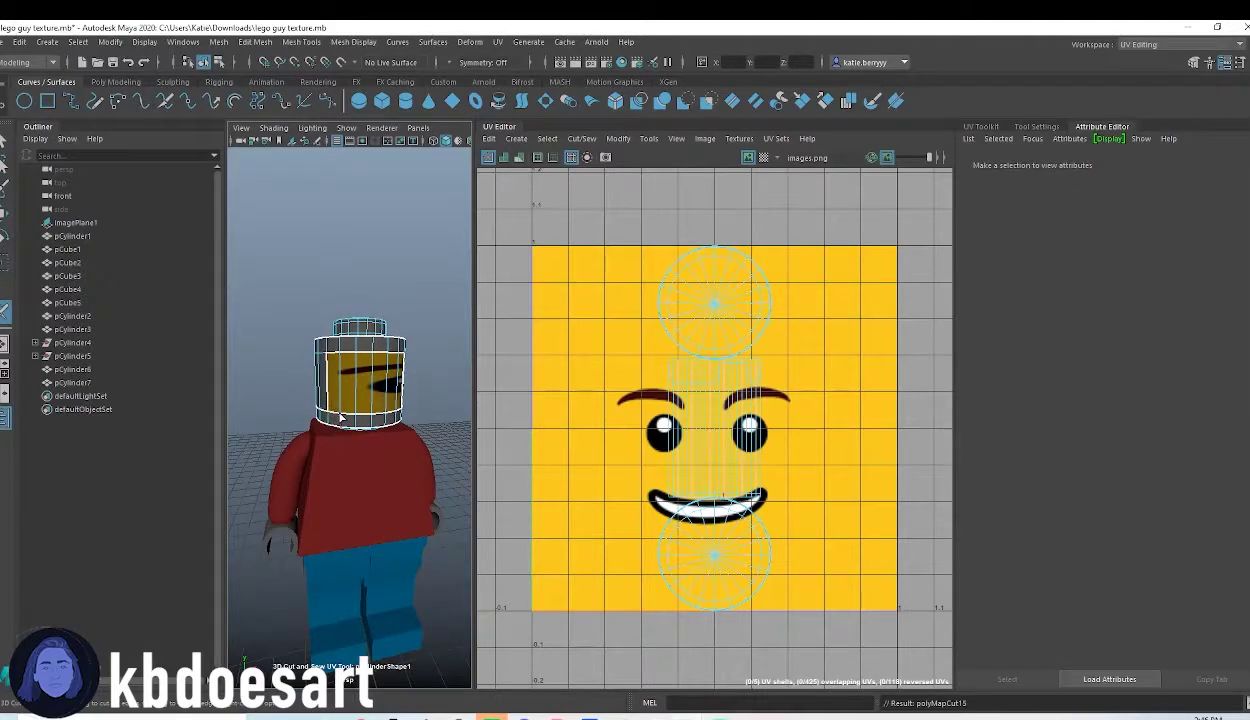
Go over the lower border of the face area for uncut edges and undo the mistaken edge-loop cut
{"action": "left_click", "coordinate": [340, 418]}
{"action": "mouse_move", "coordinate": [340, 418]}
{"action": "left_mouse_down", "text": "alt"}
{"action": "mouse_move", "coordinate": [352, 443]}
{"action": "mouse_move", "coordinate": [417, 437]}
{"action": "mouse_move", "coordinate": [405, 430]}
{"action": "mouse_move", "coordinate": [362, 453]}
{"action": "mouse_move", "coordinate": [358, 433]}
{"action": "mouse_move", "coordinate": [363, 457]}
{"action": "mouse_move", "coordinate": [360, 416]}
{"action": "left_mouse_up", "text": "alt"}
{"action": "double_click", "coordinate": [345, 436]}
{"action": "key", "text": "ctrl+z"}
{"action": "left_click_drag", "start_coordinate": [359, 342], "coordinate": [352, 378], "text": "alt"}
{"action": "left_click", "coordinate": [340, 437]}
Cut a vertical UV seam down the back of the head, continuing over its bottom and top
{"action": "mouse_move", "coordinate": [340, 437]}
{"action": "left_mouse_down", "text": "alt"}
{"action": "mouse_move", "coordinate": [354, 466]}
{"action": "mouse_move", "coordinate": [363, 435]}
{"action": "mouse_move", "coordinate": [357, 448]}
{"action": "left_mouse_up", "text": "alt"}
{"action": "scroll", "coordinate": [378, 442], "scroll_direction": "down", "scroll_amount": 3}
{"action": "right_click_drag", "start_coordinate": [357, 449], "coordinate": [366, 371], "text": "alt"}
{"action": "mouse_move", "coordinate": [366, 371]}
{"action": "left_mouse_down", "text": "alt"}
{"action": "mouse_move", "coordinate": [363, 410]}
{"action": "mouse_move", "coordinate": [335, 374]}
{"action": "mouse_move", "coordinate": [350, 442]}
{"action": "mouse_move", "coordinate": [365, 396]}
{"action": "left_mouse_up", "text": "alt"}
{"action": "right_click_drag", "start_coordinate": [365, 396], "coordinate": [387, 455], "text": "alt"}
{"action": "left_click_drag", "start_coordinate": [387, 455], "coordinate": [397, 418], "text": "alt"}
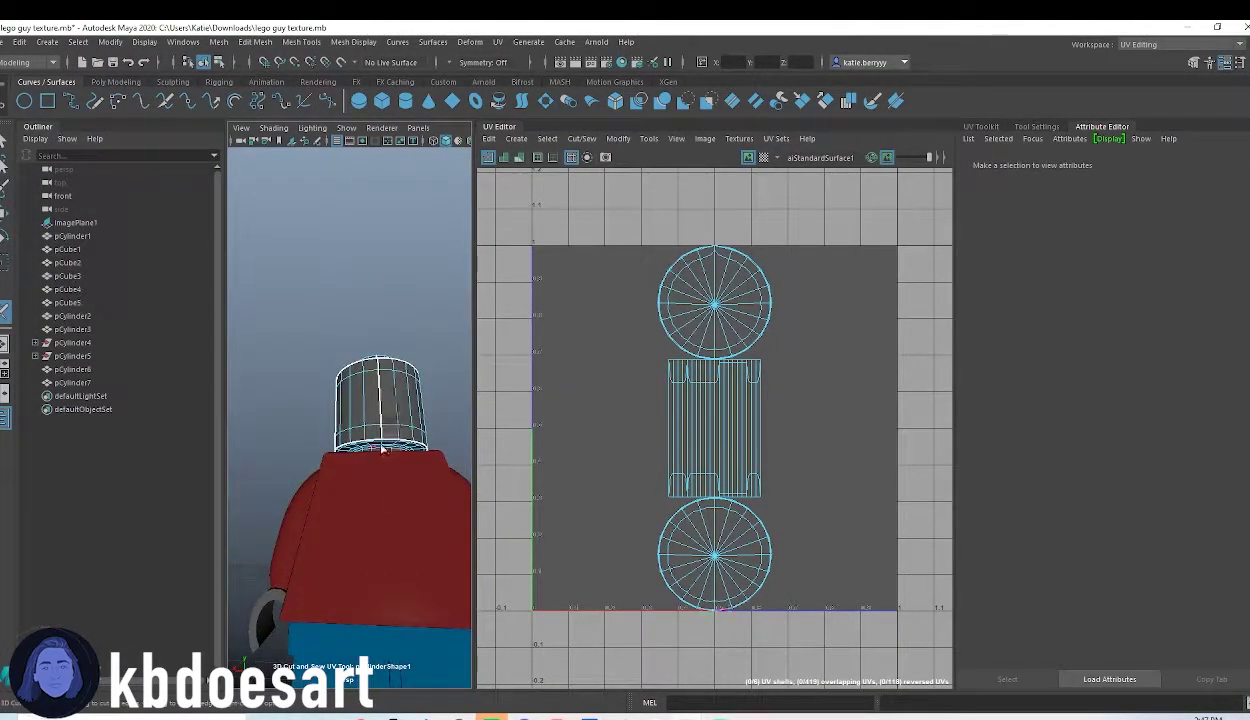
{"action": "double_click", "coordinate": [382, 447]}
{"action": "left_click_drag", "start_coordinate": [387, 466], "coordinate": [378, 355], "text": "alt"}
{"action": "left_click", "coordinate": [380, 352]}
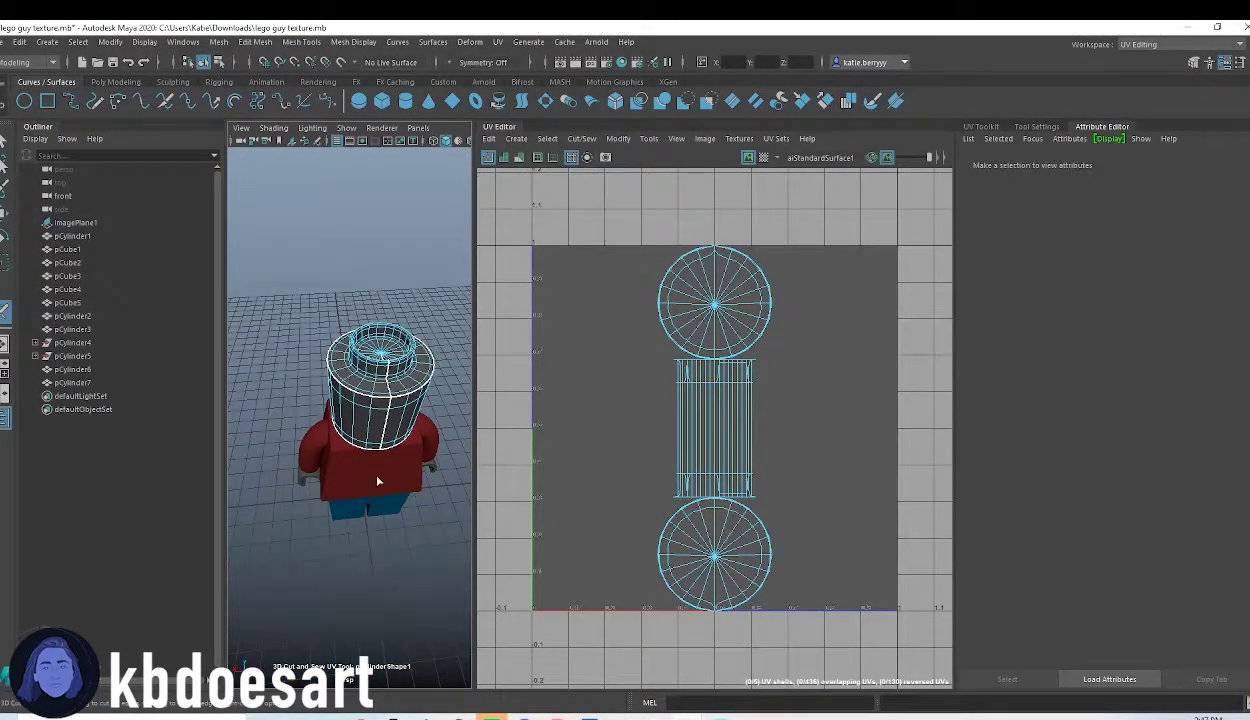
Sew the unwanted cut edge beside the face area on the front of the head
{"action": "left_click_drag", "start_coordinate": [372, 485], "coordinate": [322, 462], "text": "alt"}
{"action": "scroll", "coordinate": [322, 462], "scroll_direction": "up", "scroll_amount": 4}
{"action": "scroll", "coordinate": [344, 434], "scroll_direction": "down", "scroll_amount": 5}
{"action": "right_click", "coordinate": [359, 347]}
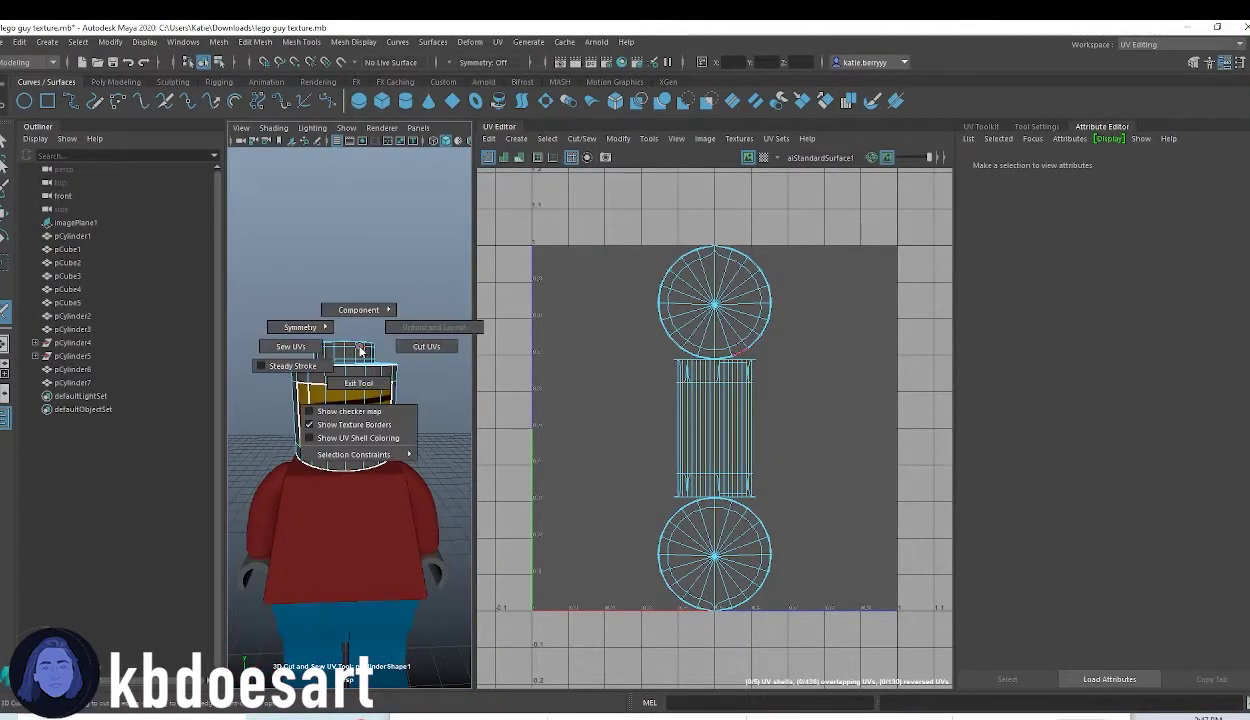
{"action": "left_click_drag", "start_coordinate": [306, 413], "coordinate": [335, 410], "text": "alt"}
{"action": "left_click", "coordinate": [311, 407], "text": "ctrl"}
{"action": "left_click_drag", "start_coordinate": [394, 460], "coordinate": [359, 481], "text": "alt"}
{"action": "scroll", "coordinate": [367, 460], "scroll_direction": "down", "scroll_amount": 2}
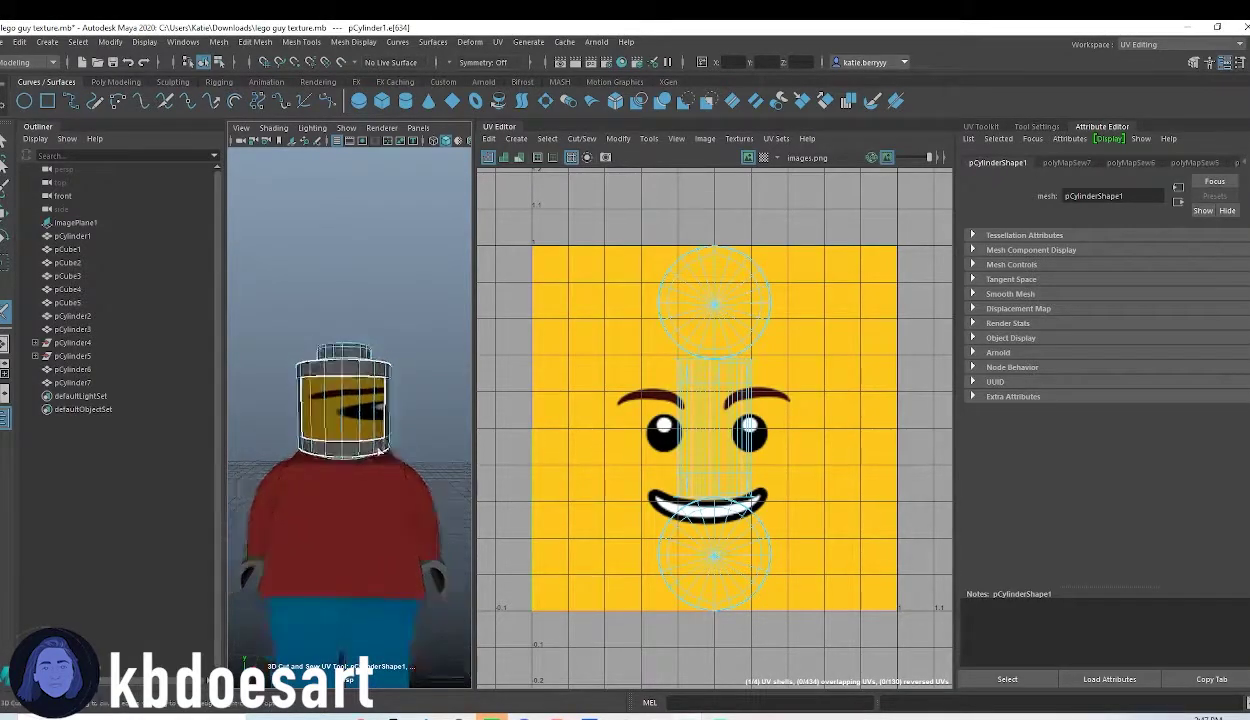
Exit the cut and sew tool, select all of the head's UVs and unfold them
{"action": "right_click", "coordinate": [352, 349]}
{"action": "left_click", "coordinate": [351, 349]}
{"action": "right_click_drag", "start_coordinate": [351, 349], "coordinate": [470, 338]}
{"action": "left_click_drag", "start_coordinate": [238, 306], "coordinate": [455, 540]}
{"action": "left_click", "coordinate": [618, 138]}
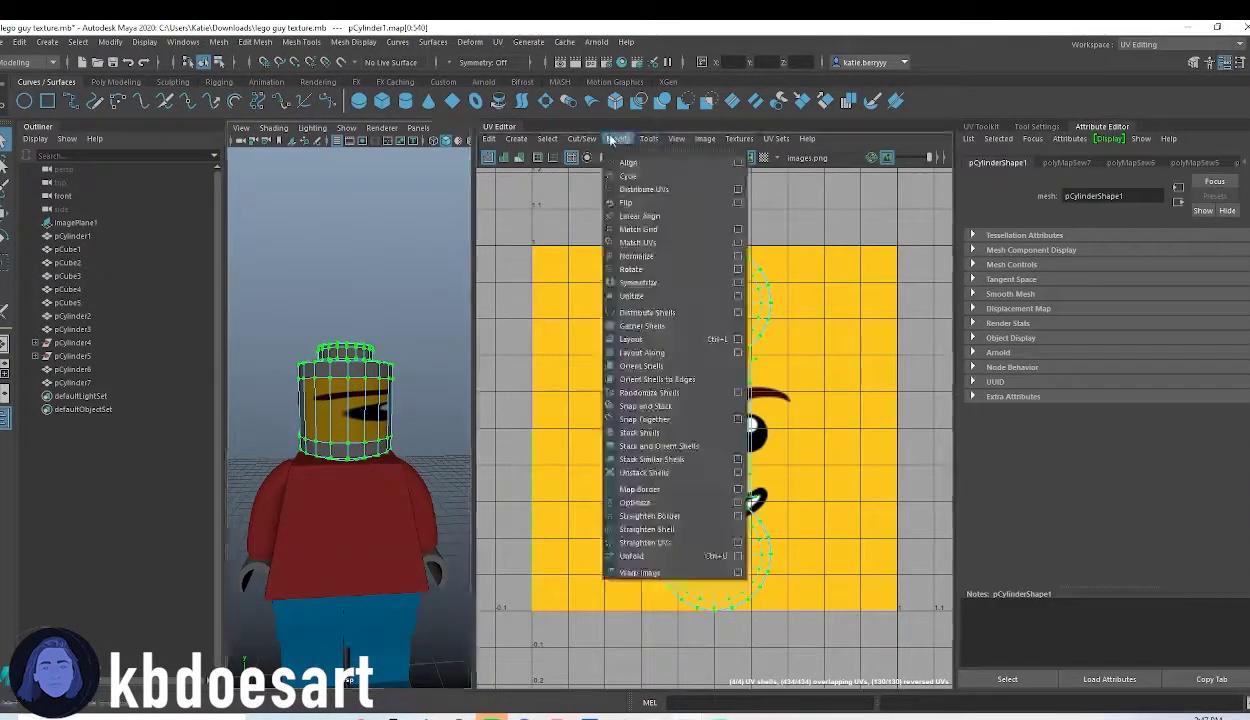
{"action": "left_click", "coordinate": [635, 546]}
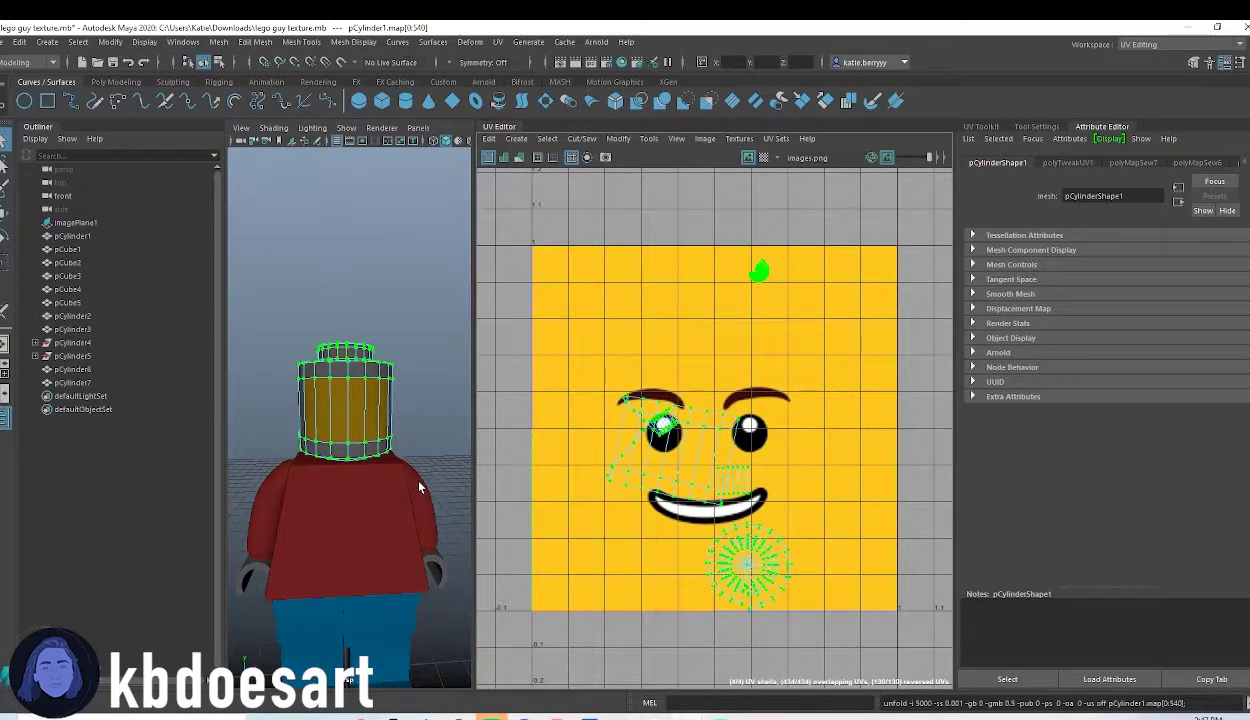
Lay out the head's unfolded UV shells within the UV tile and clear the selection
{"action": "left_click", "coordinate": [618, 138]}
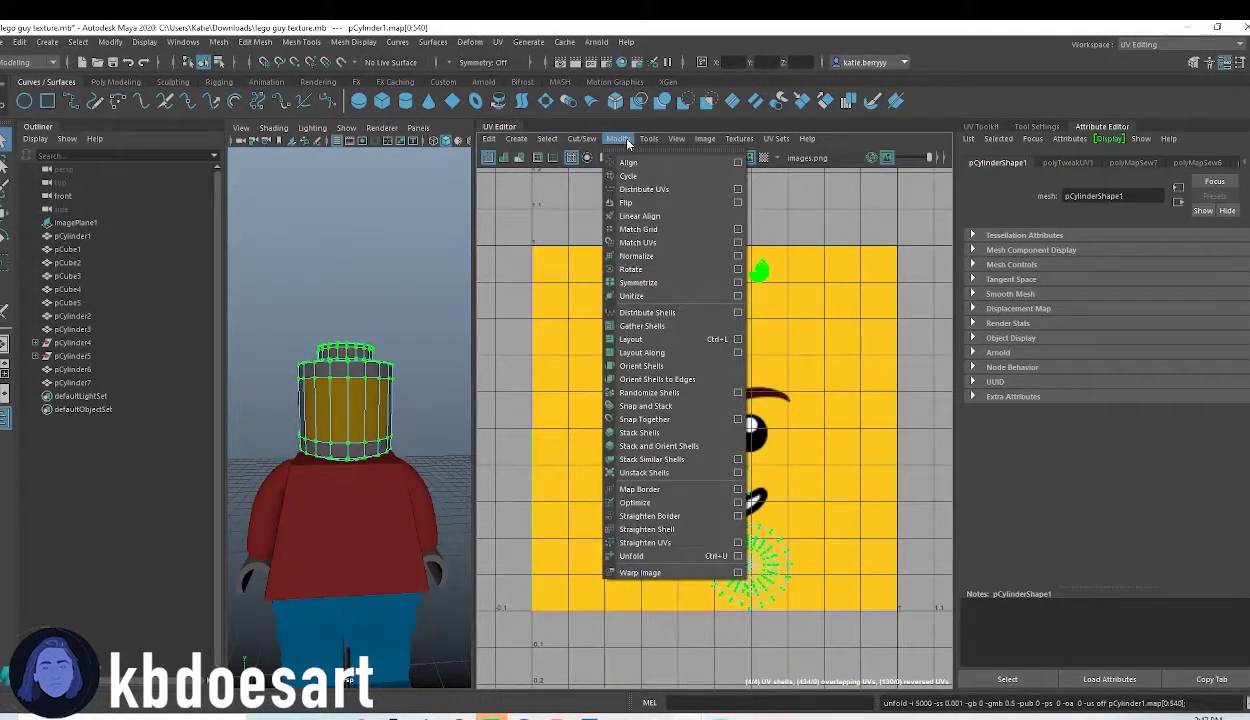
{"action": "left_click", "coordinate": [632, 339]}
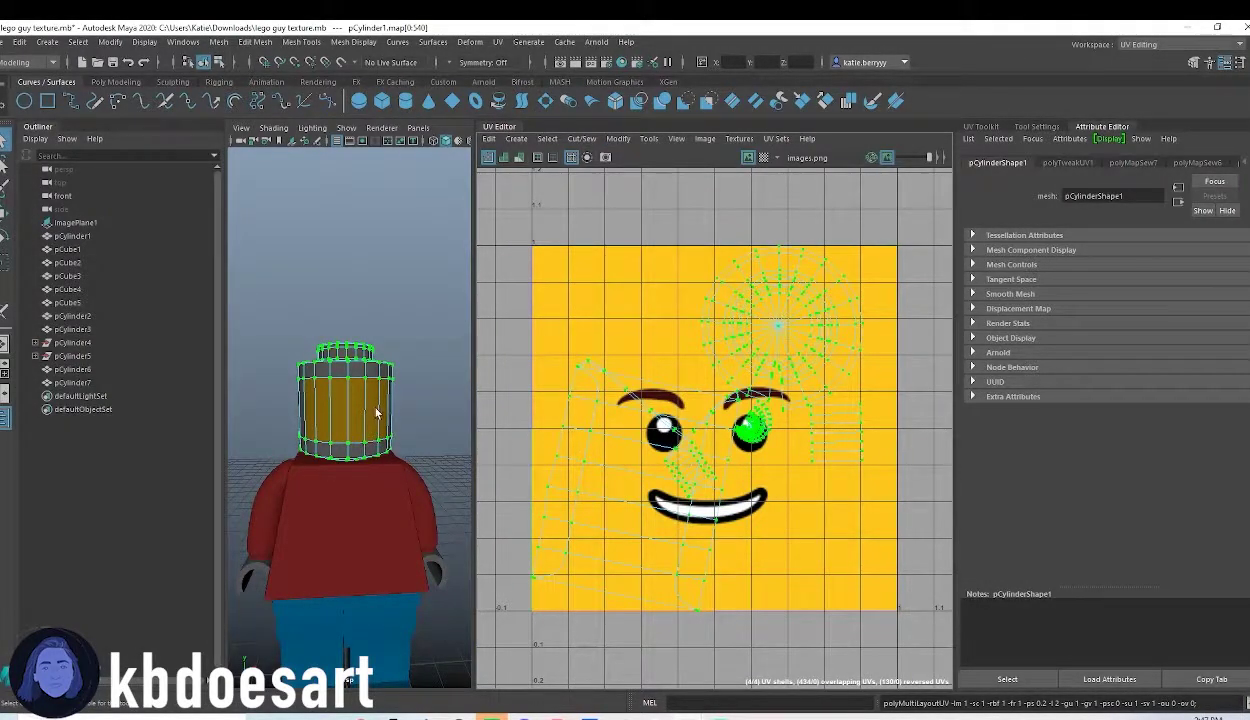
{"action": "mouse_move", "coordinate": [377, 412]}
{"action": "left_mouse_down", "text": "alt"}
{"action": "mouse_move", "coordinate": [388, 469]}
{"action": "mouse_move", "coordinate": [391, 393]}
{"action": "mouse_move", "coordinate": [383, 404]}
{"action": "left_mouse_up", "text": "alt"}
{"action": "left_click", "coordinate": [647, 271]}
{"action": "right_click", "coordinate": [655, 266]}
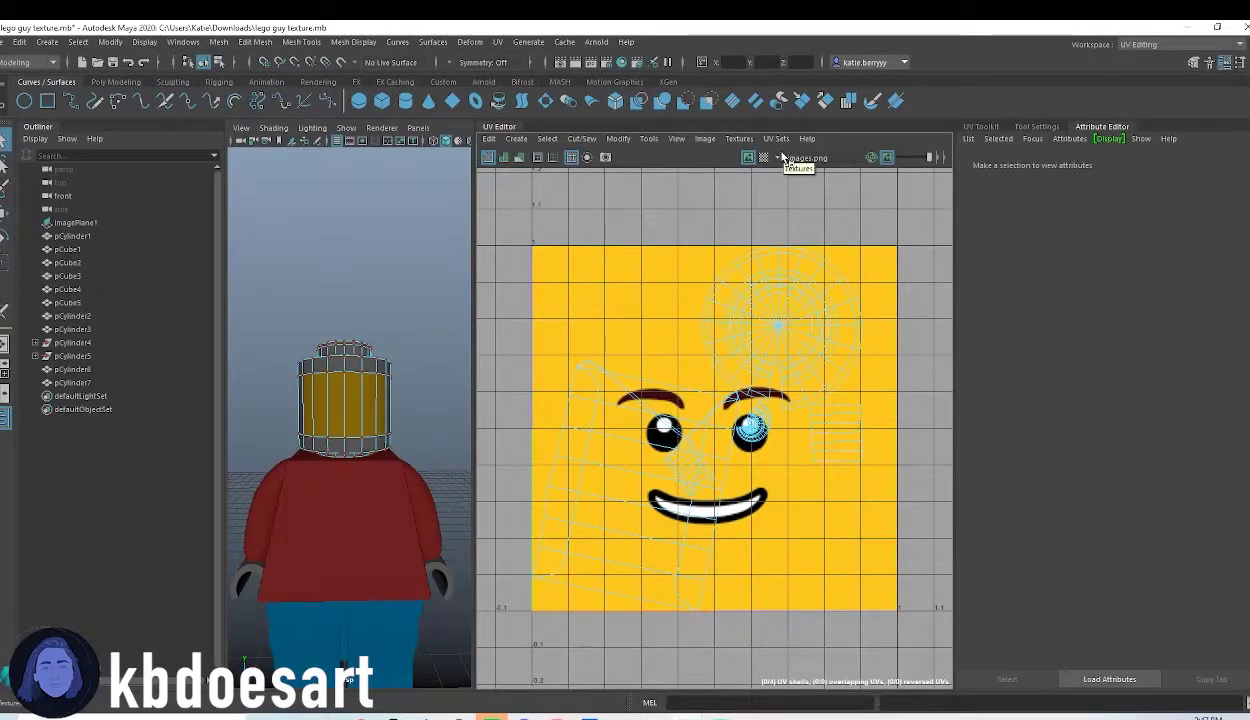
{"action": "scroll", "coordinate": [364, 388], "scroll_direction": "up", "scroll_amount": 3}
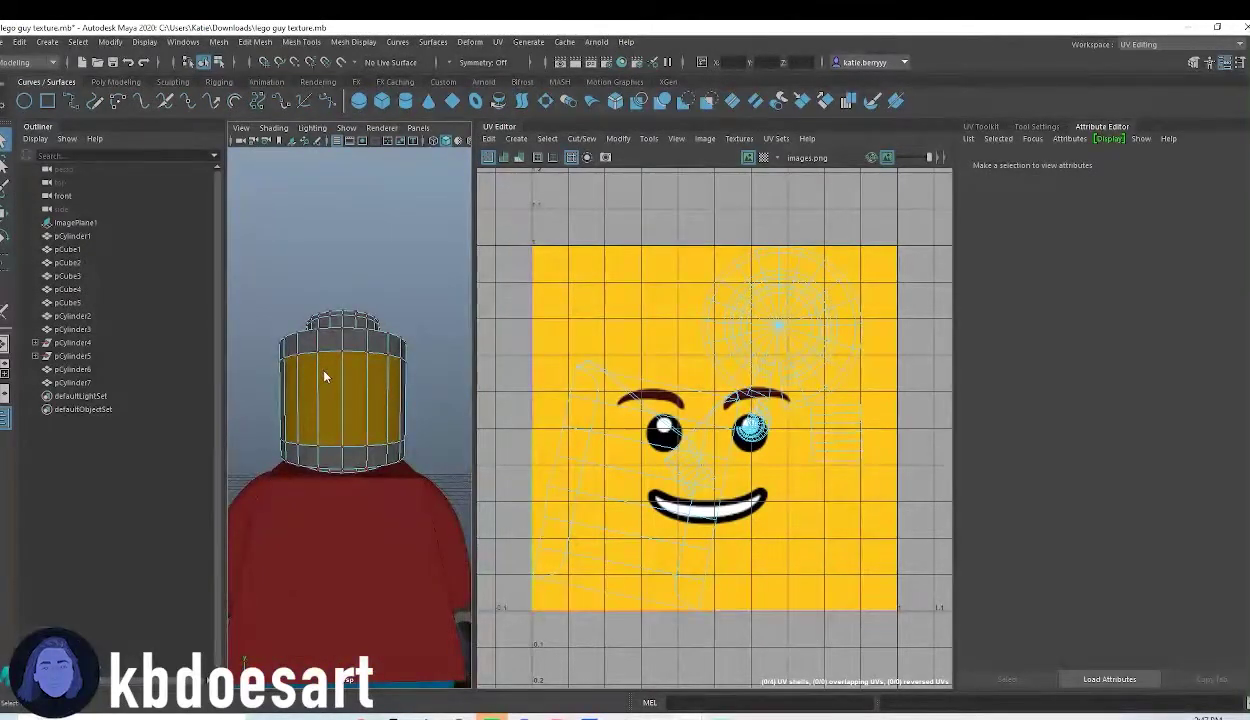
Select the front faces of the head where the face belongs and assign them a new aiStandardSurface material
{"action": "right_click", "coordinate": [322, 371]}
{"action": "left_click", "coordinate": [320, 406]}
{"action": "left_click", "coordinate": [317, 401]}
{"action": "left_click_drag", "start_coordinate": [291, 393], "coordinate": [394, 387]}
{"action": "mouse_move", "coordinate": [412, 446]}
{"action": "left_mouse_down", "text": "alt"}
{"action": "mouse_move", "coordinate": [344, 447]}
{"action": "mouse_move", "coordinate": [398, 450]}
{"action": "mouse_move", "coordinate": [388, 445]}
{"action": "left_mouse_up", "text": "alt"}
{"action": "right_click", "coordinate": [343, 376]}
{"action": "right_click_drag", "start_coordinate": [336, 412], "coordinate": [340, 699]}
{"action": "left_click", "coordinate": [470, 370]}
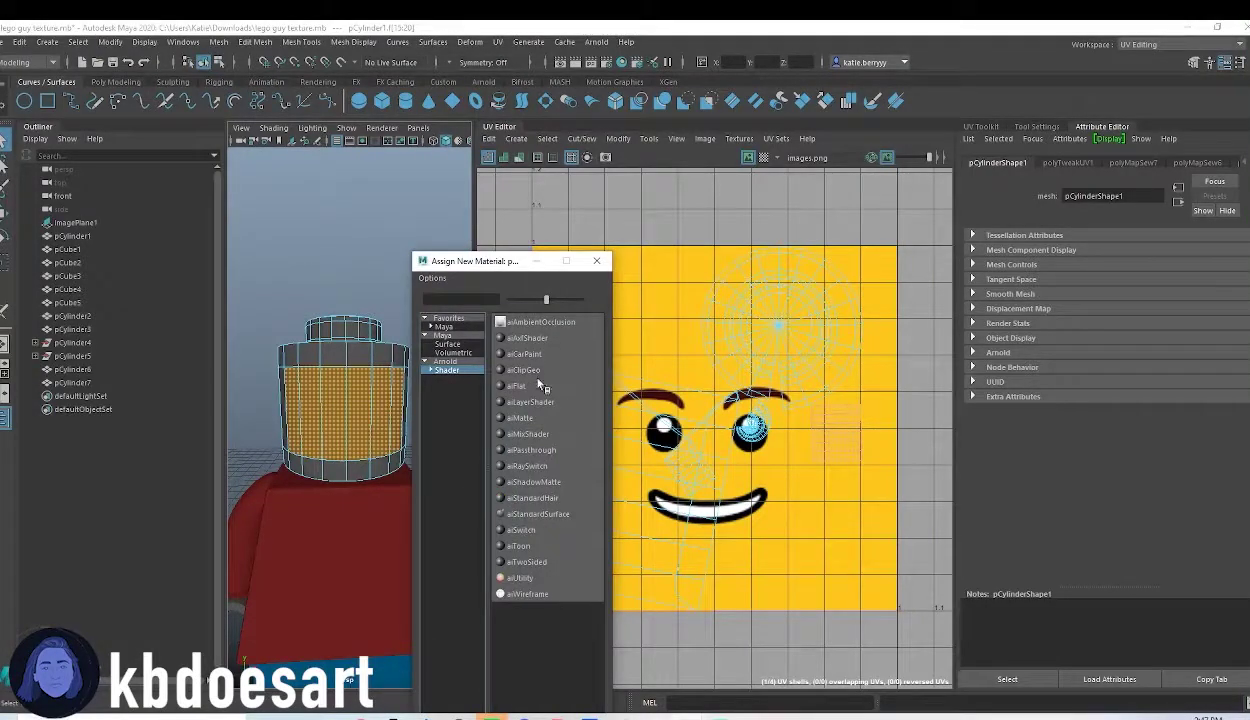
{"action": "left_click", "coordinate": [537, 514]}
Connect a file texture to the new material's base color and load images.png into it
{"action": "left_click", "coordinate": [1232, 331]}
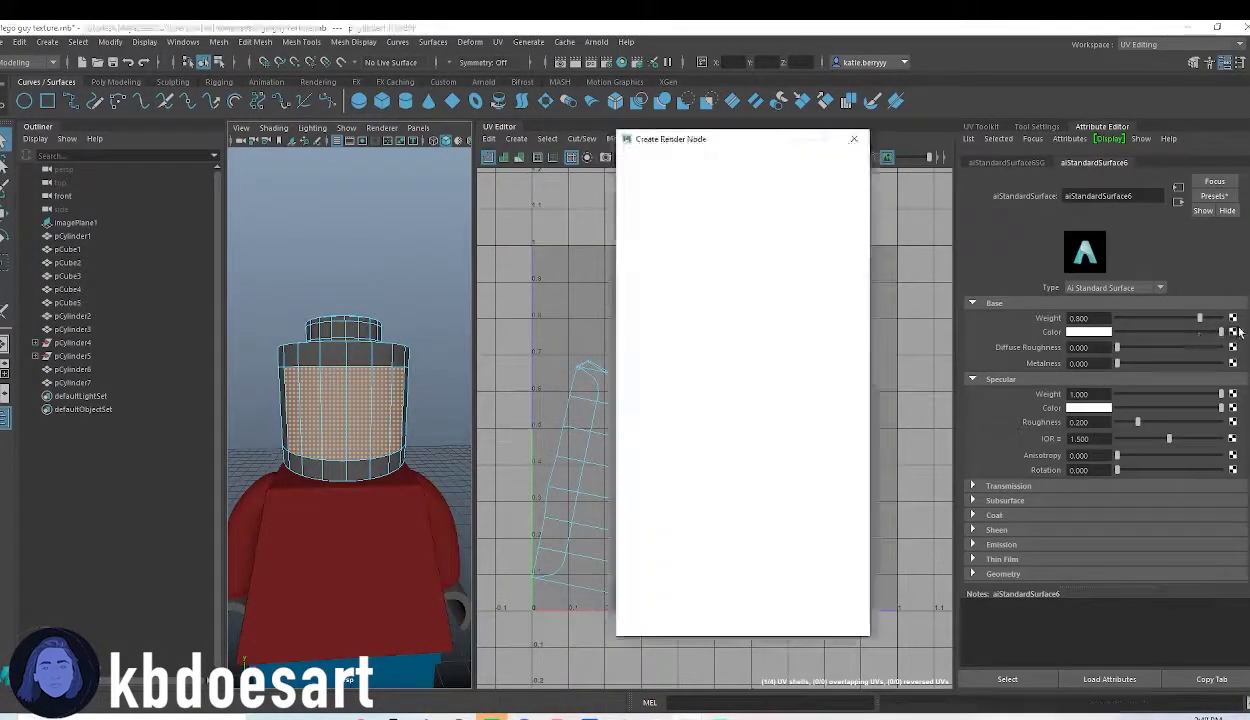
{"action": "left_click", "coordinate": [731, 248]}
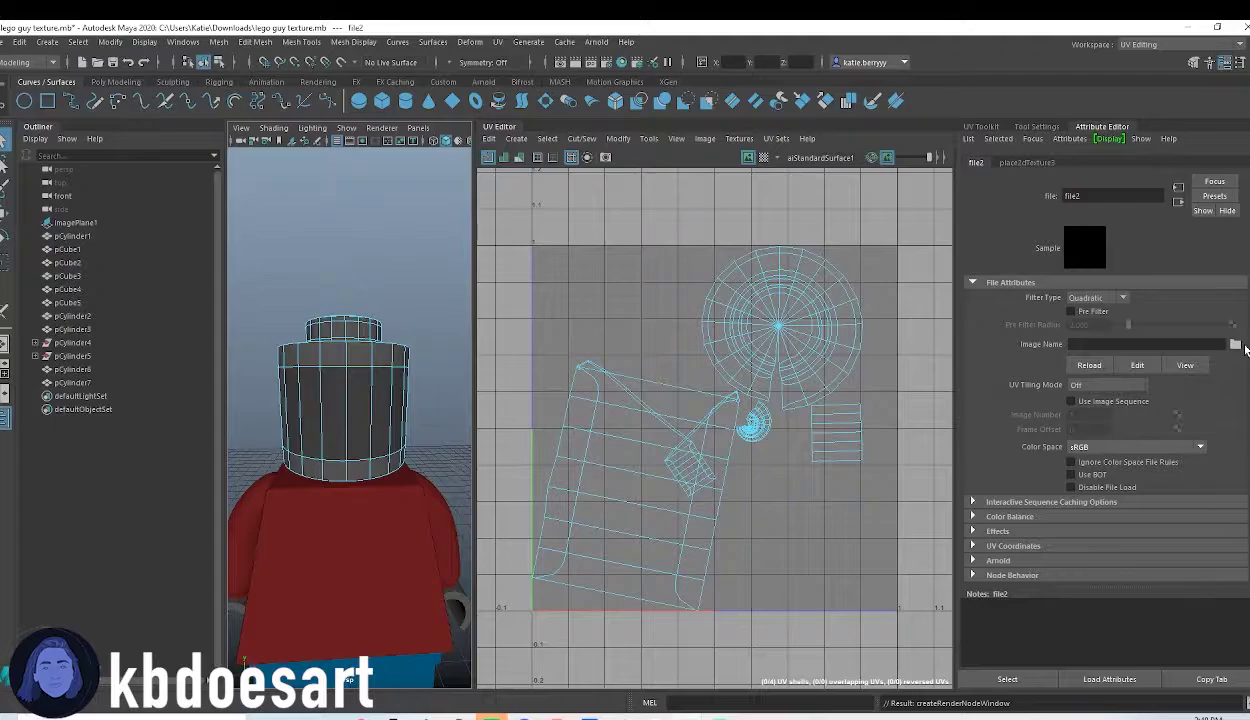
{"action": "left_click", "coordinate": [1235, 344]}
{"action": "double_click", "coordinate": [300, 270]}
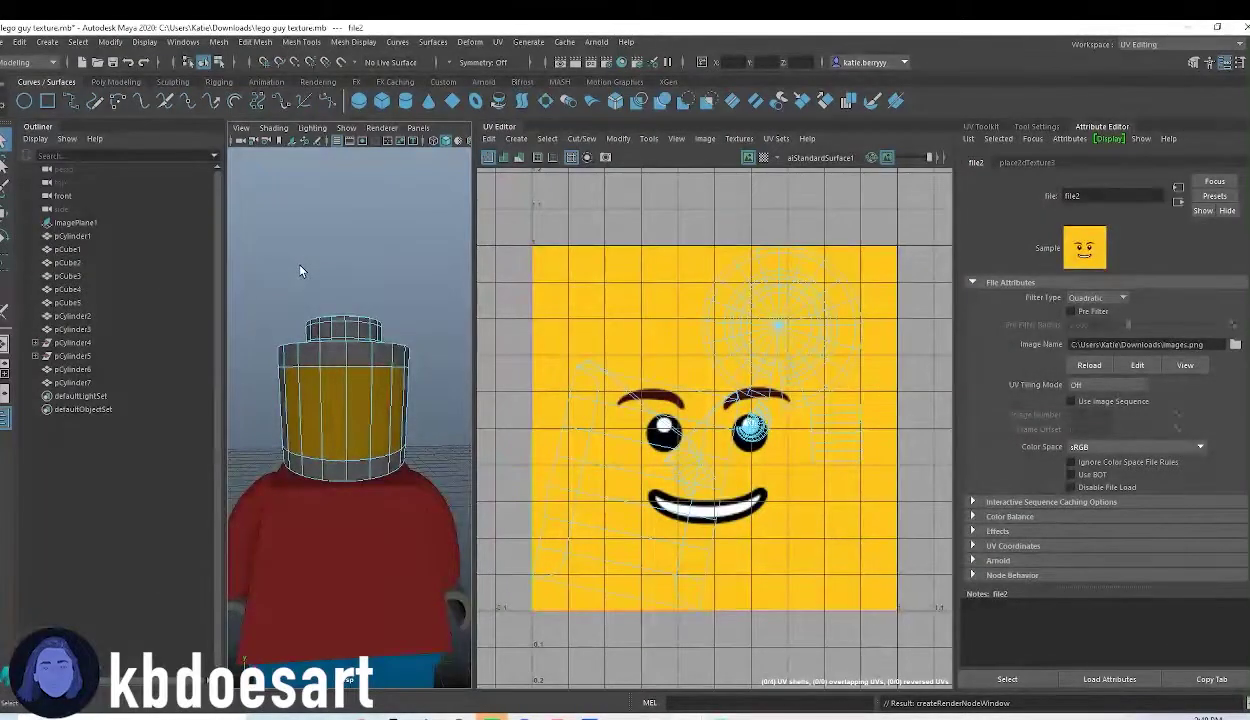
Reselect the head's front faces and enlarge and move their UV shell to cover the face image
{"action": "left_click_drag", "start_coordinate": [426, 528], "coordinate": [347, 483], "text": "alt"}
{"action": "key", "text": "super"}
{"action": "type", "text": "q"}
{"action": "left_click", "coordinate": [385, 265]}
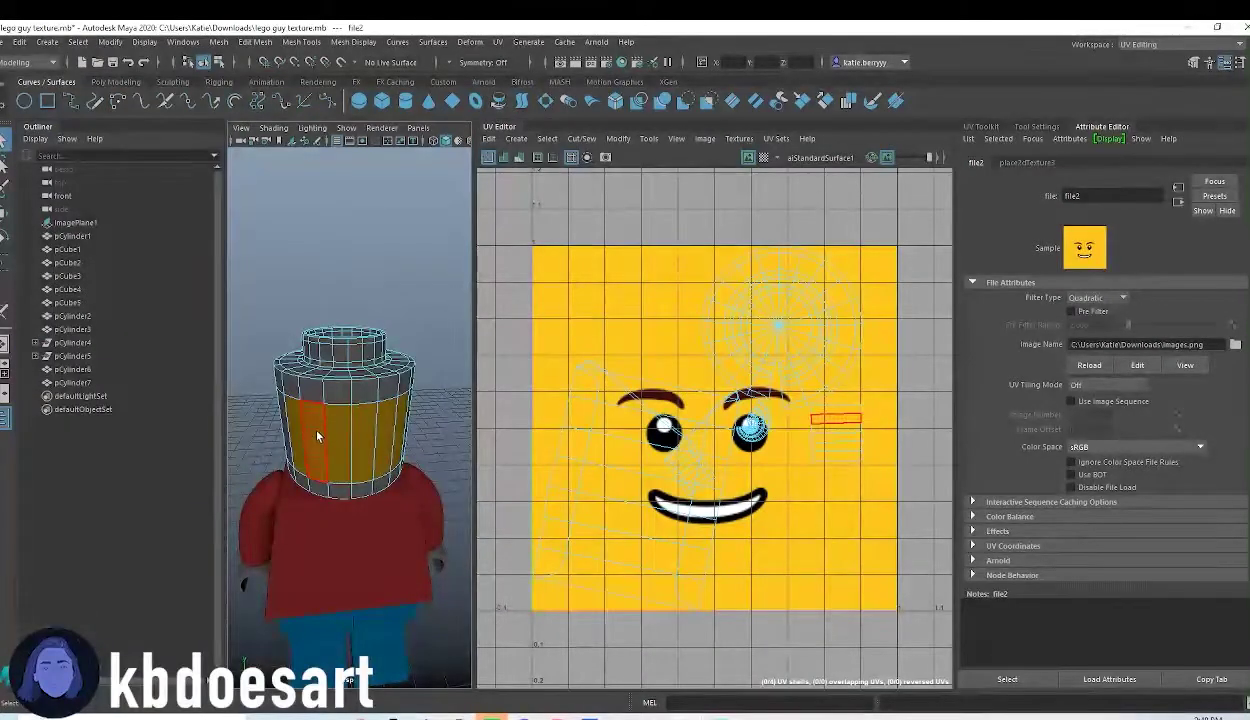
{"action": "mouse_move", "coordinate": [304, 436]}
{"action": "left_mouse_down"}
{"action": "mouse_move", "coordinate": [396, 438]}
{"action": "mouse_move", "coordinate": [399, 485]}
{"action": "mouse_move", "coordinate": [391, 454]}
{"action": "left_mouse_up"}
{"action": "key", "text": "w"}
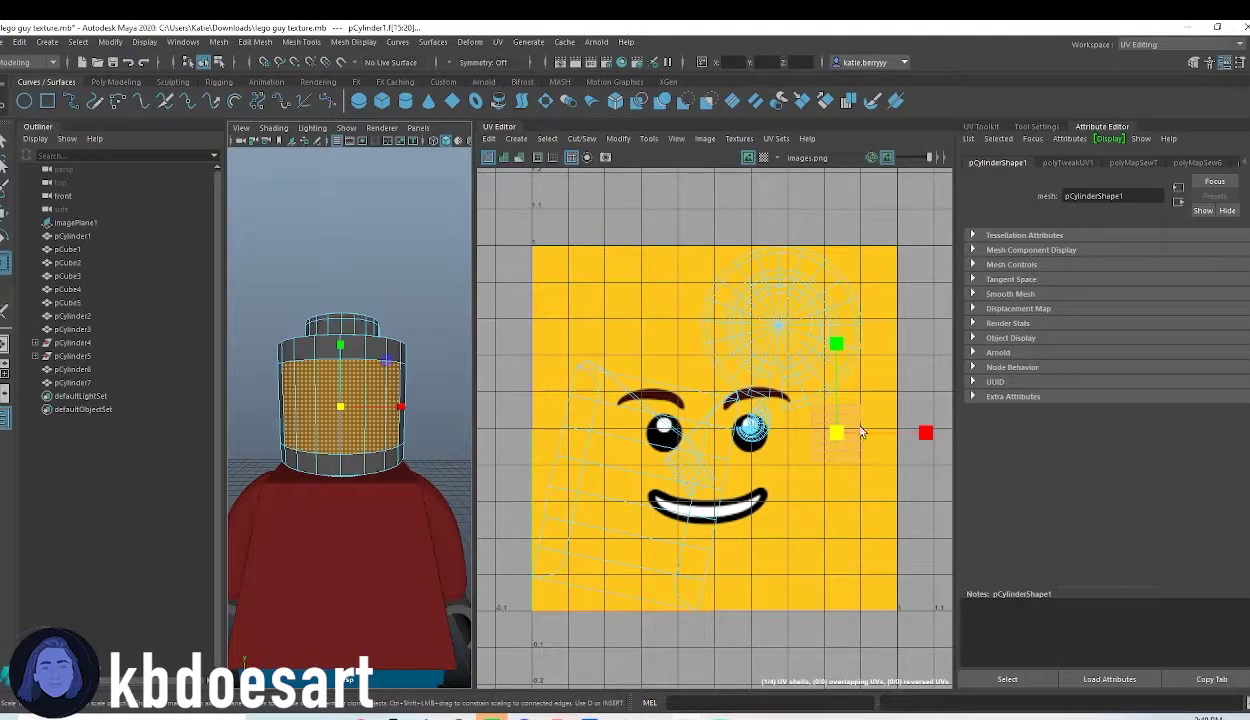
{"action": "key", "text": "w"}
{"action": "left_click_drag", "start_coordinate": [878, 434], "coordinate": [1004, 345]}
{"action": "key", "text": "r"}
Rotate the front faces' UV shell 90 degrees so the face stands upright, and shift it slightly down to center the features
{"action": "key", "text": "e"}
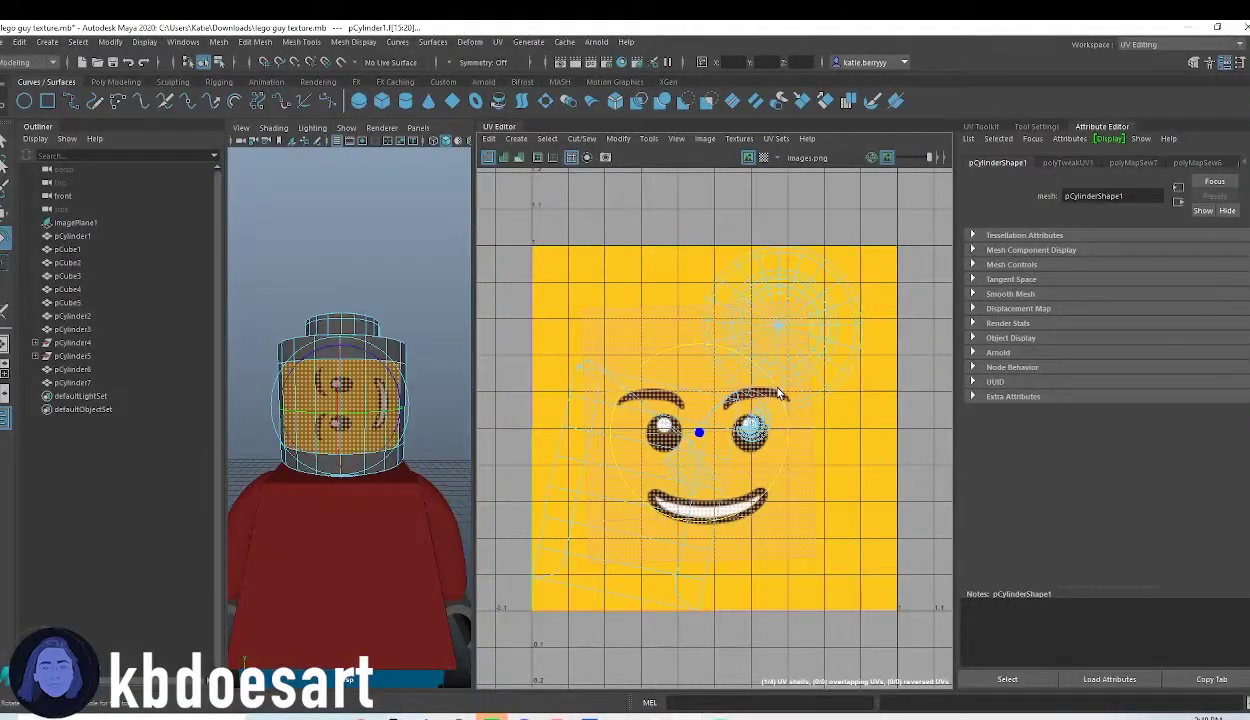
{"action": "left_click_drag", "start_coordinate": [778, 390], "coordinate": [651, 355]}
{"action": "key", "text": "w"}
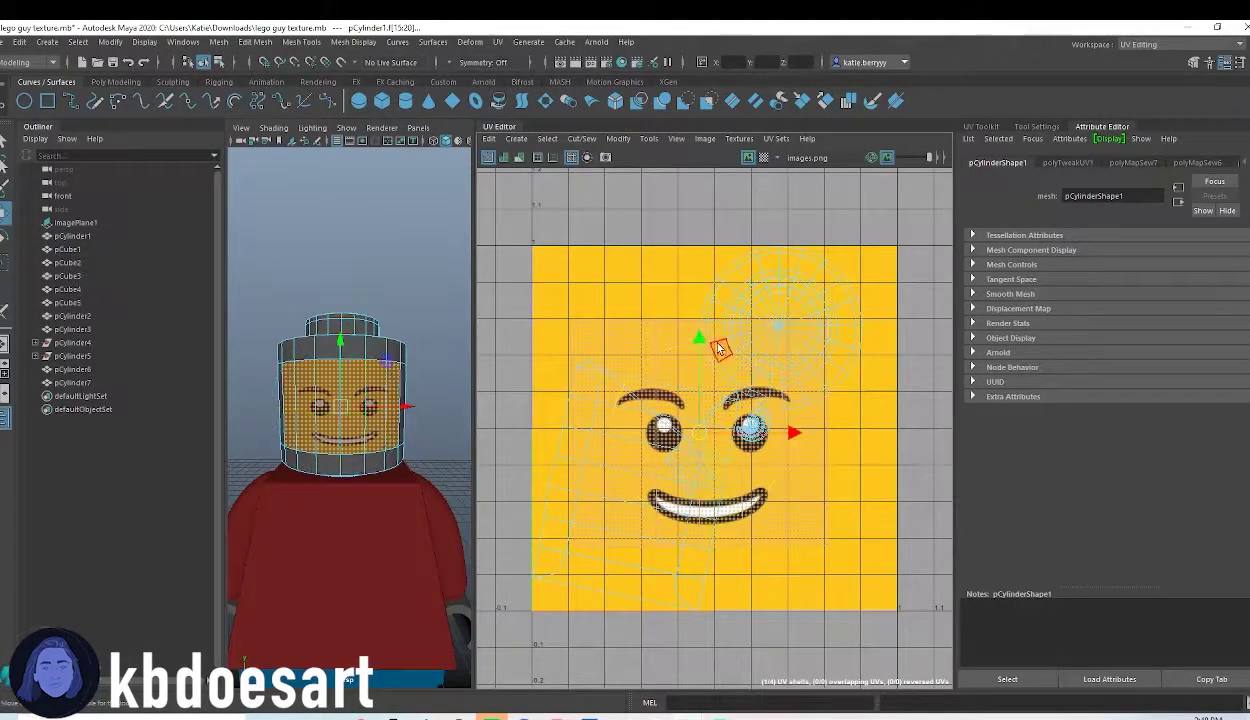
{"action": "left_click_drag", "start_coordinate": [702, 357], "coordinate": [704, 362]}
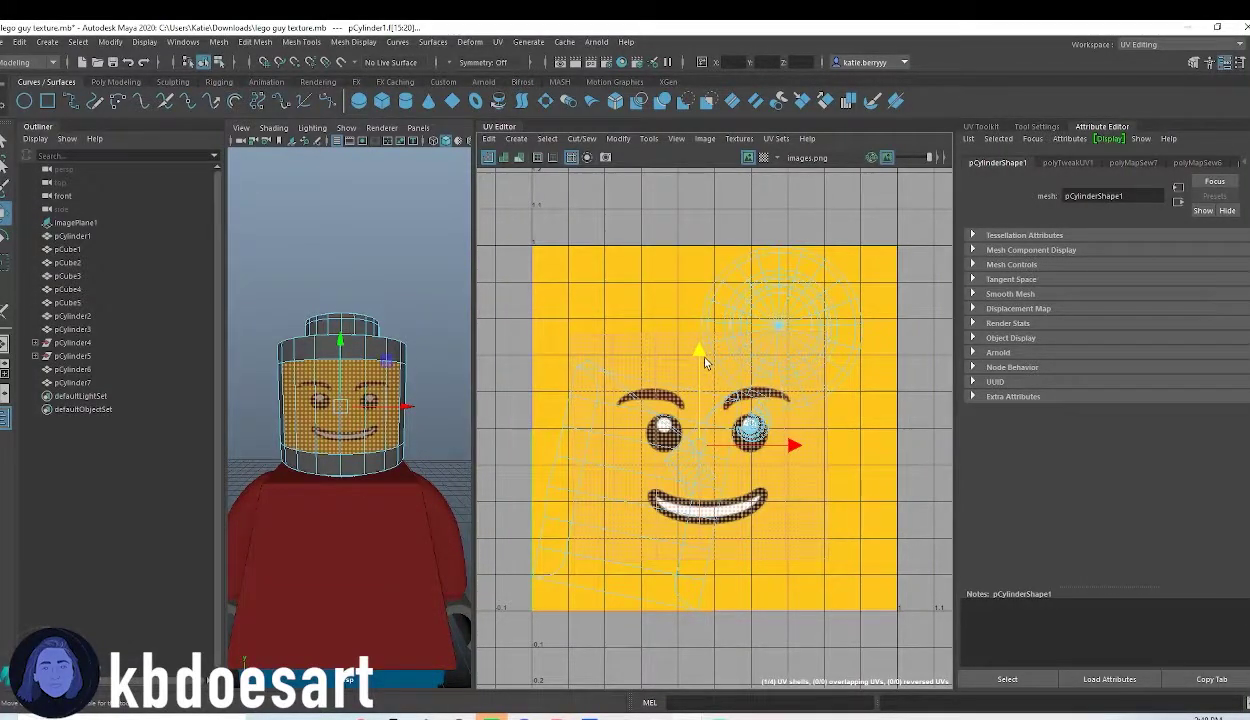
{"action": "left_click", "coordinate": [421, 390]}
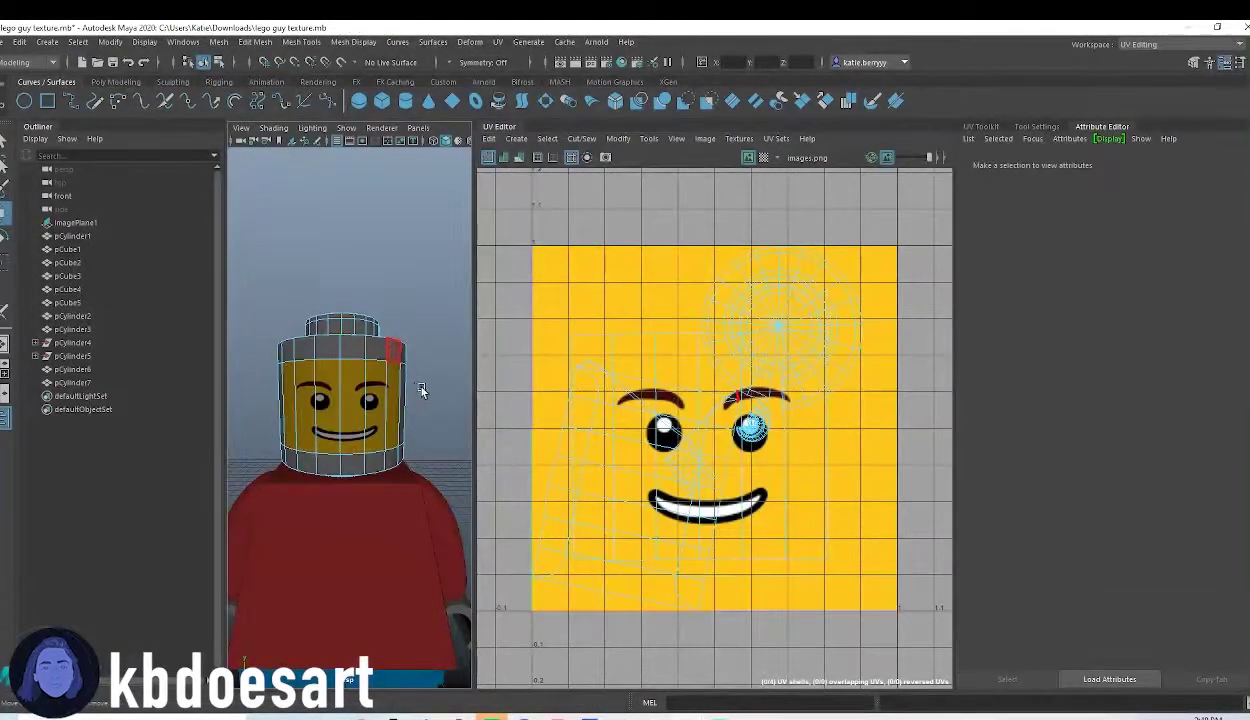
Select all head faces except the textured front ones and assign them a new aiStandardSurface material
{"action": "scroll", "coordinate": [420, 392], "scroll_direction": "down", "scroll_amount": 6}
{"action": "left_click_drag", "start_coordinate": [366, 435], "coordinate": [420, 436], "text": "alt"}
{"action": "scroll", "coordinate": [426, 417], "scroll_direction": "up", "scroll_amount": 3}
{"action": "left_click_drag", "start_coordinate": [352, 376], "coordinate": [354, 390], "text": "alt"}
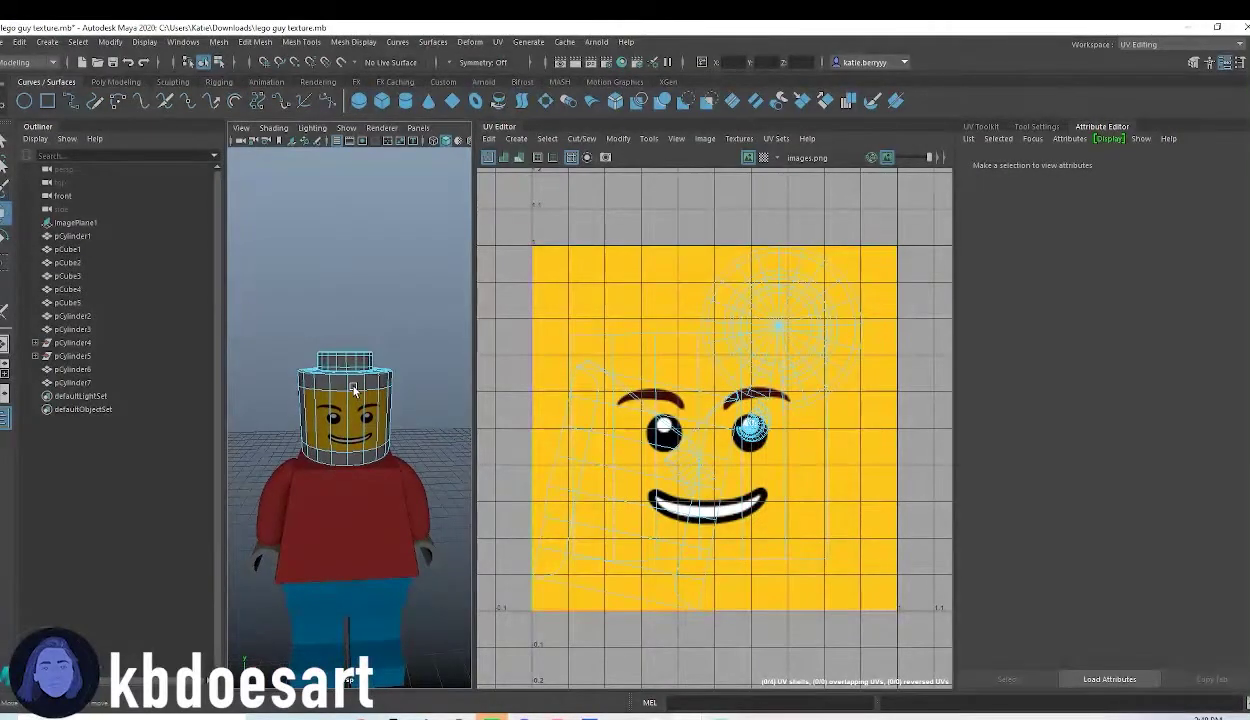
{"action": "left_click", "coordinate": [350, 390]}
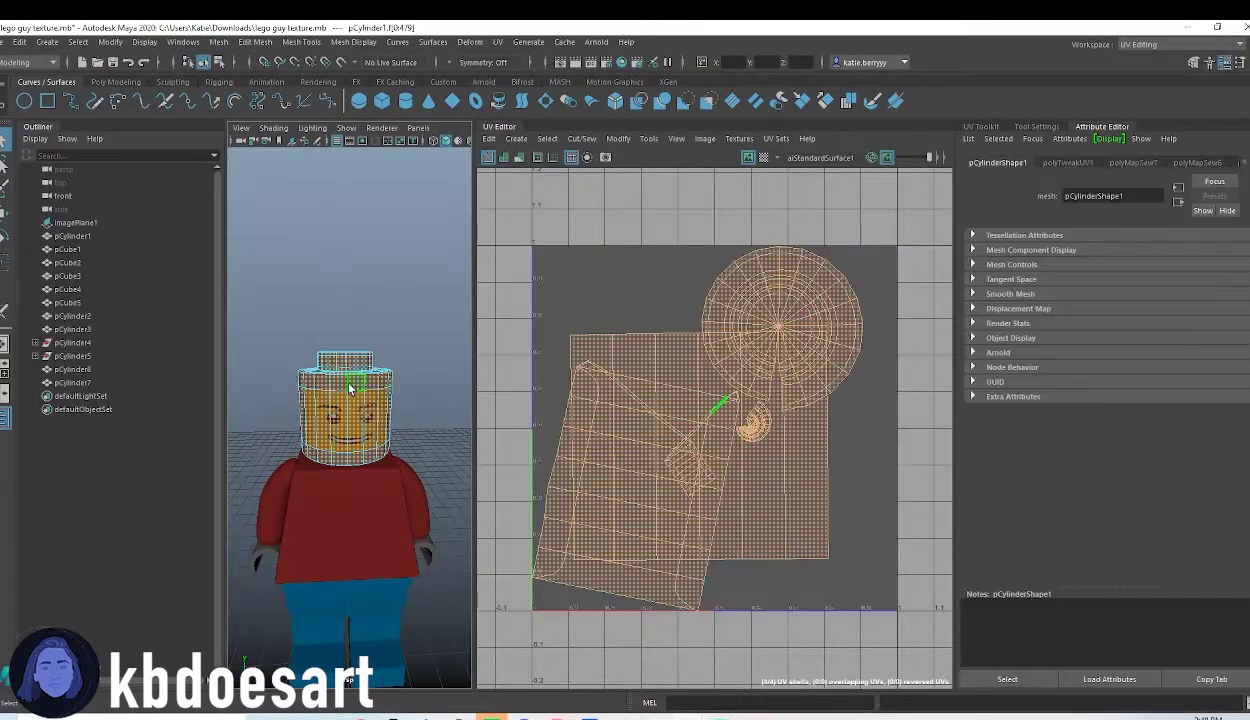
{"action": "mouse_move", "coordinate": [362, 421]}
{"action": "left_mouse_down", "text": "alt"}
{"action": "mouse_move", "coordinate": [347, 416]}
{"action": "mouse_move", "coordinate": [382, 417]}
{"action": "left_mouse_up", "text": "alt"}
{"action": "mouse_move", "coordinate": [348, 438]}
{"action": "left_mouse_down", "text": "alt"}
{"action": "mouse_move", "coordinate": [398, 438]}
{"action": "mouse_move", "coordinate": [345, 449]}
{"action": "left_mouse_up", "text": "alt"}
{"action": "scroll", "coordinate": [346, 445], "scroll_direction": "up", "scroll_amount": 2}
{"action": "right_click_drag", "start_coordinate": [358, 362], "coordinate": [378, 686]}
{"action": "left_click", "coordinate": [446, 370]}
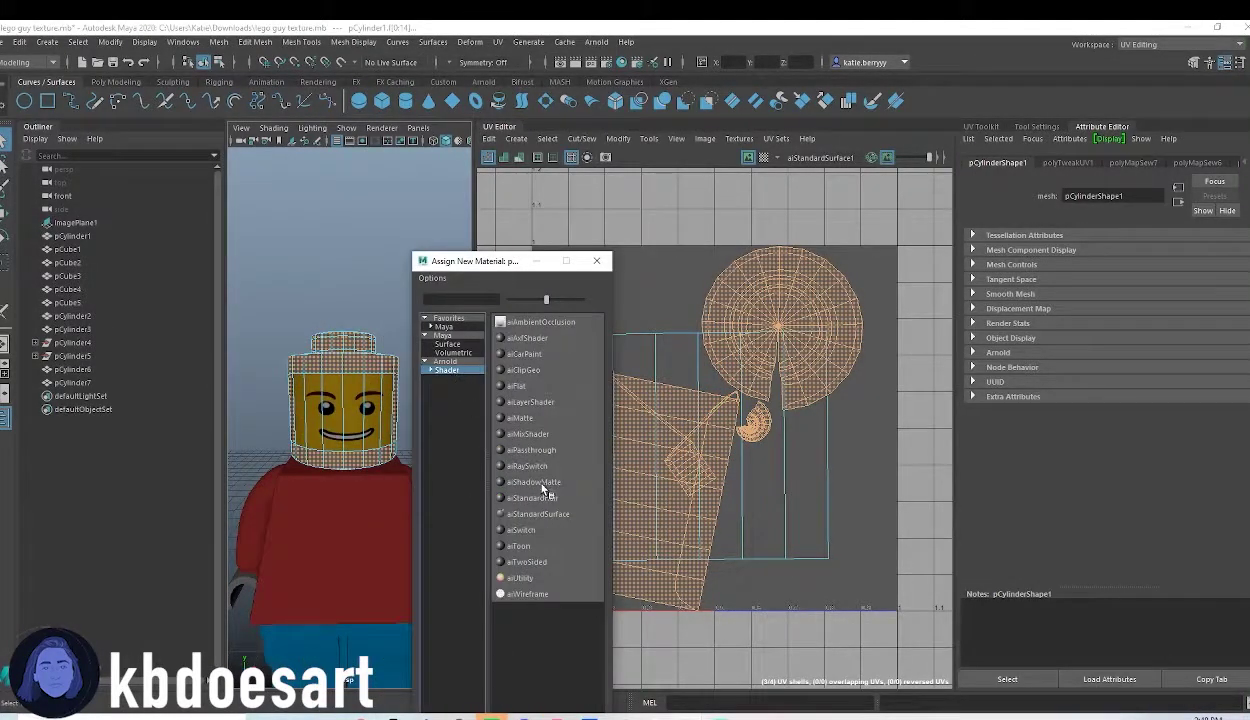
{"action": "left_click", "coordinate": [560, 515]}
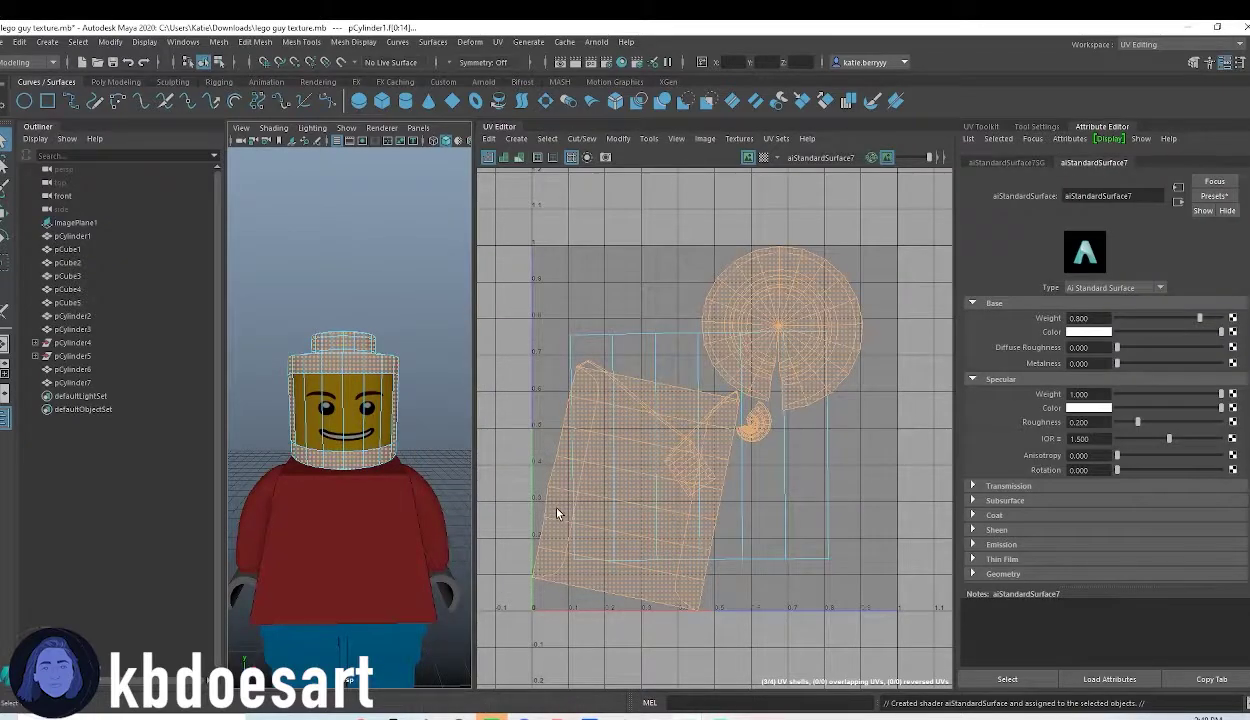
Sample the face's yellow from the 3D viewport as the base color of the new aiStandardSurface7 material
{"action": "left_click", "coordinate": [1088, 332]}
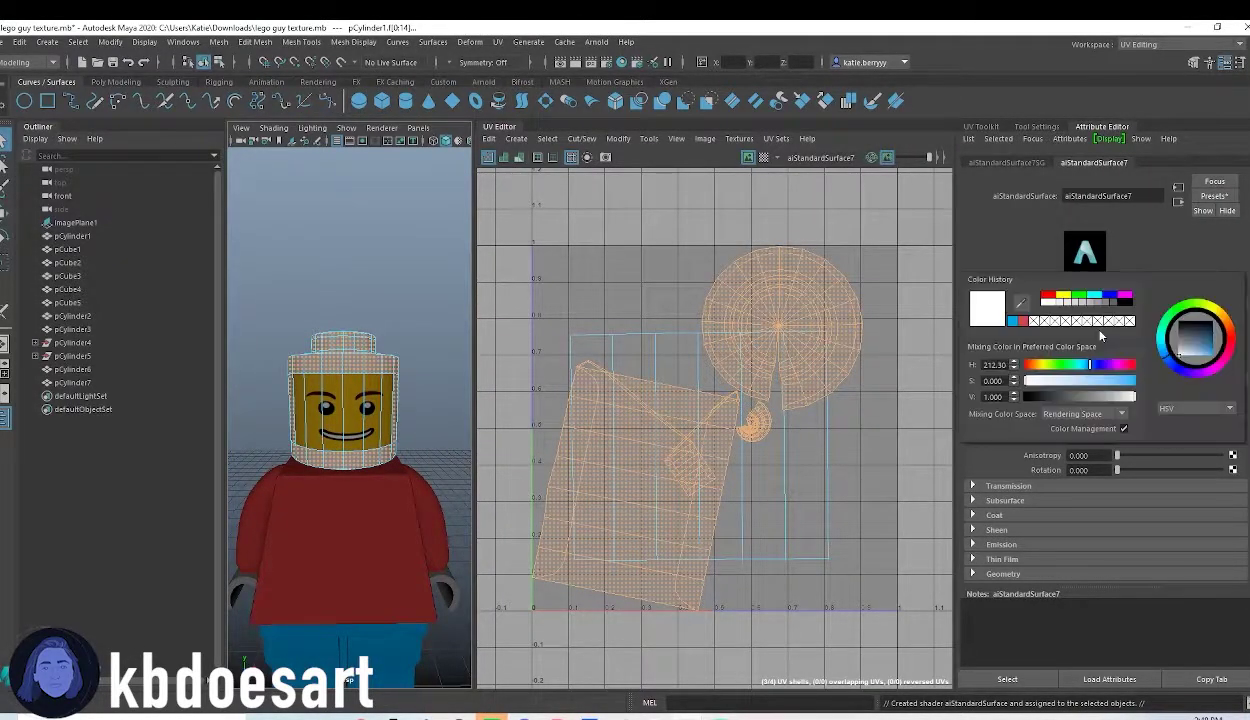
{"action": "left_click", "coordinate": [1021, 304]}
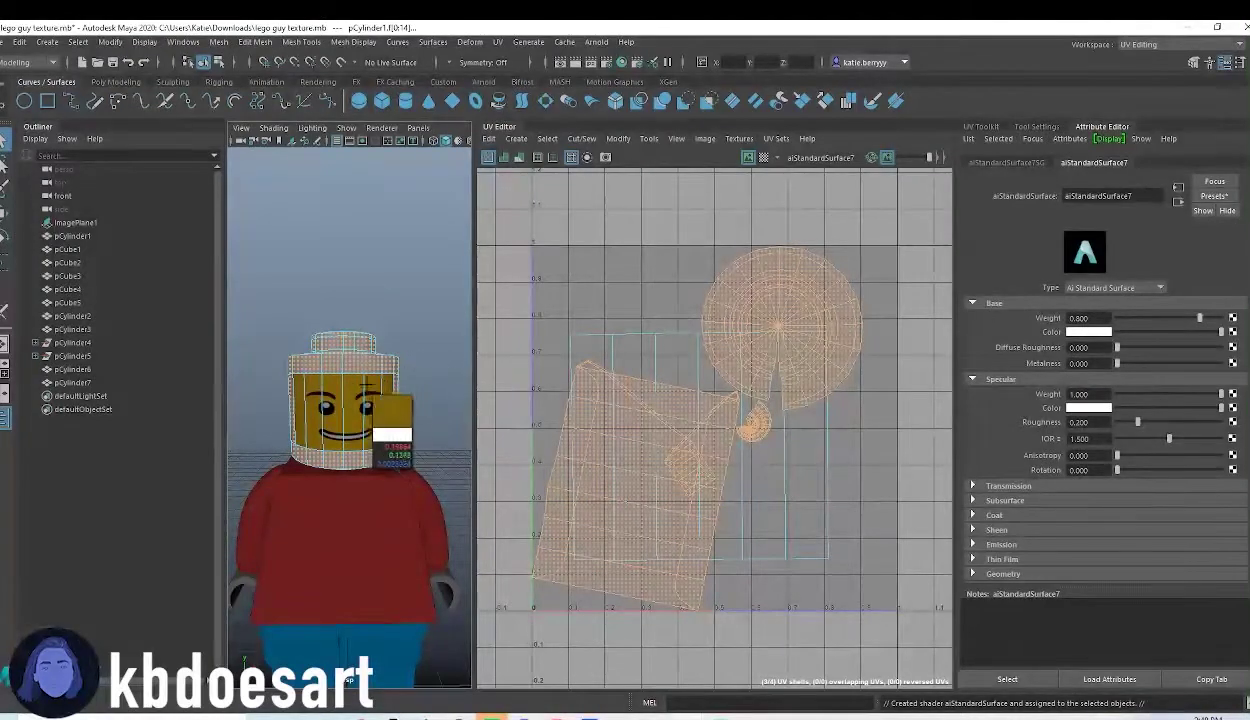
{"action": "middle_click_drag", "start_coordinate": [361, 384], "coordinate": [346, 374]}
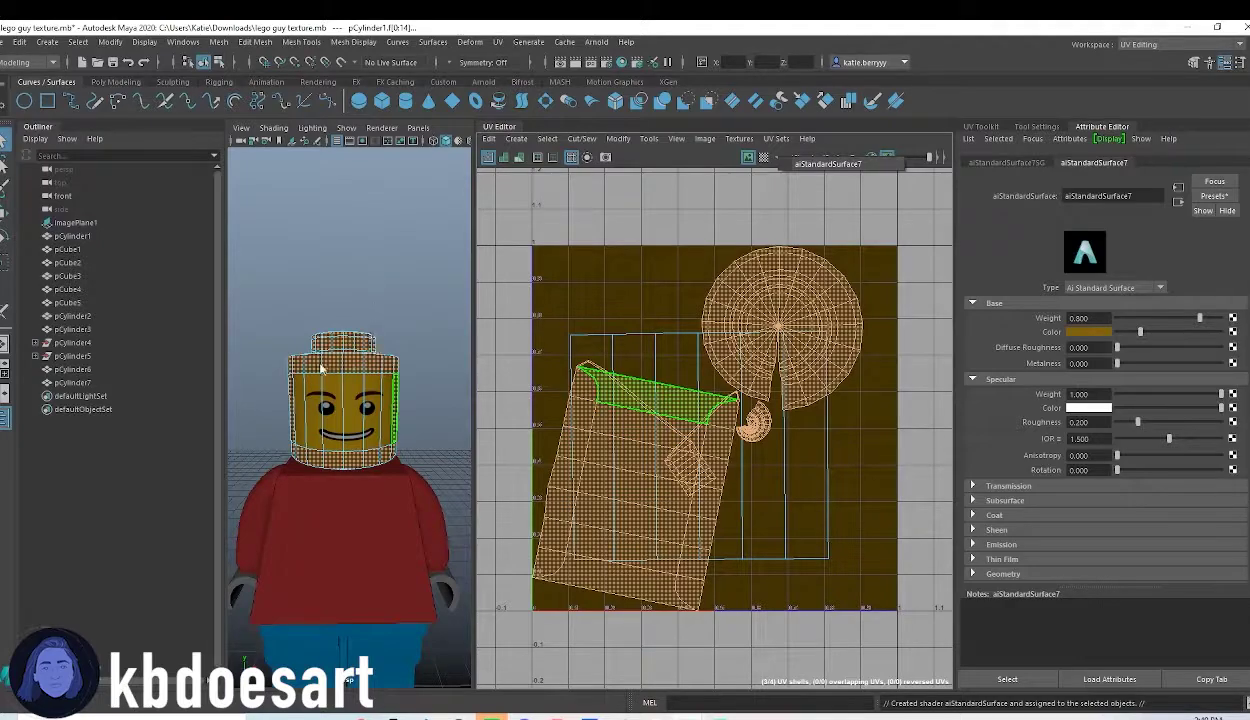
Add an Arnold SkyDome light to the scene and display the perspective view with all lights on
{"action": "left_click", "coordinate": [488, 82]}
{"action": "left_click", "coordinate": [52, 105]}
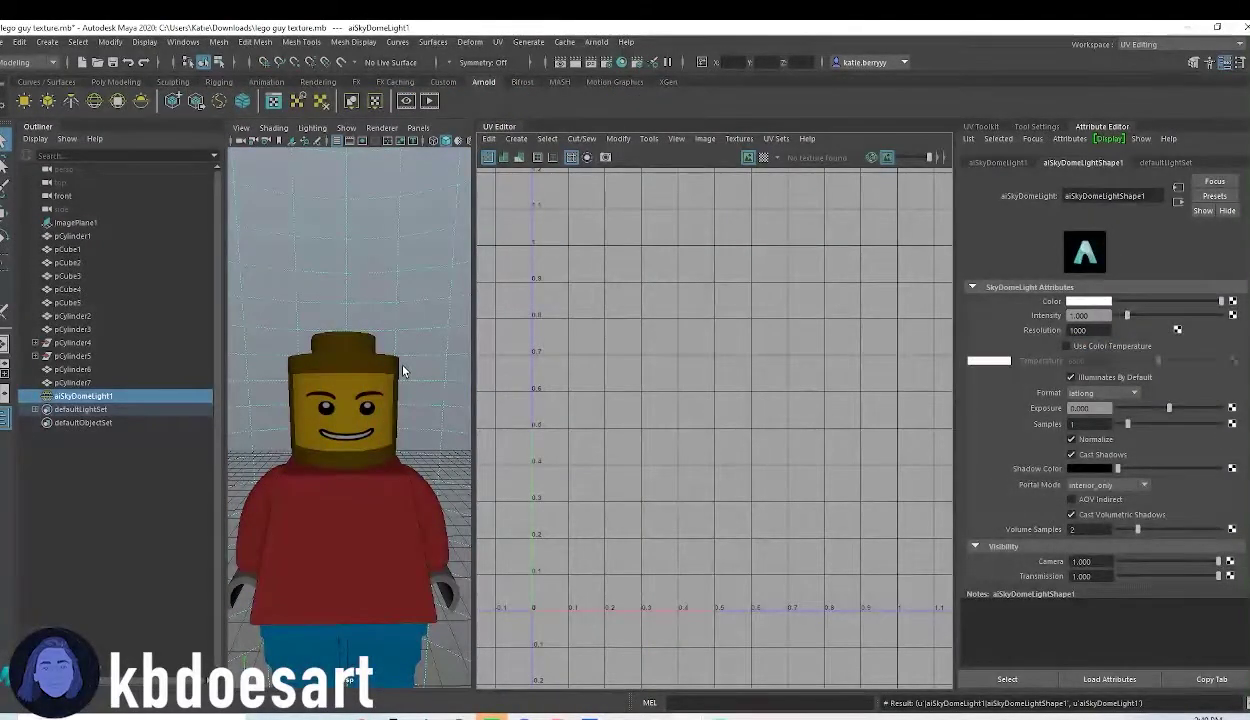
{"action": "key", "text": "7"}
{"action": "scroll", "coordinate": [370, 348], "scroll_direction": "up", "scroll_amount": 3}
{"action": "left_click_drag", "start_coordinate": [398, 338], "coordinate": [381, 388], "text": "alt"}
Set the base color of the head's aiStandardSurface7 material to the yellow sampled from the face image in the UV Editor
{"action": "left_click", "coordinate": [384, 380]}
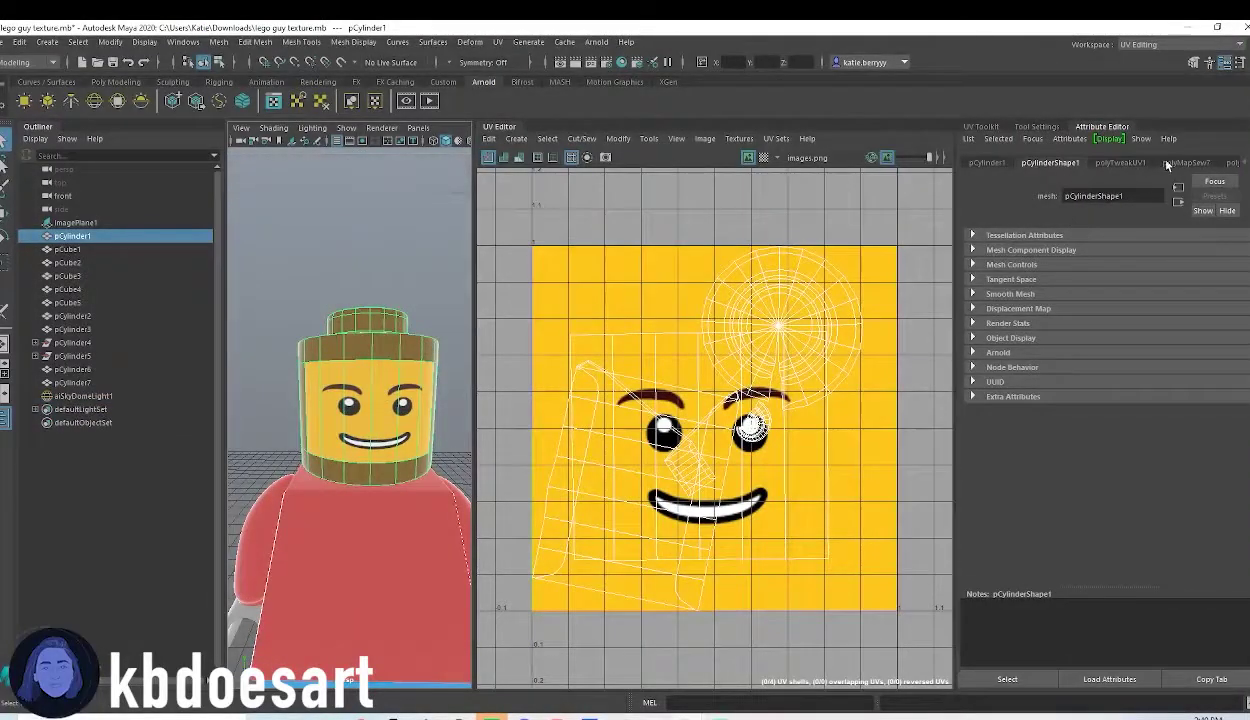
{"action": "left_click", "coordinate": [1248, 162]}
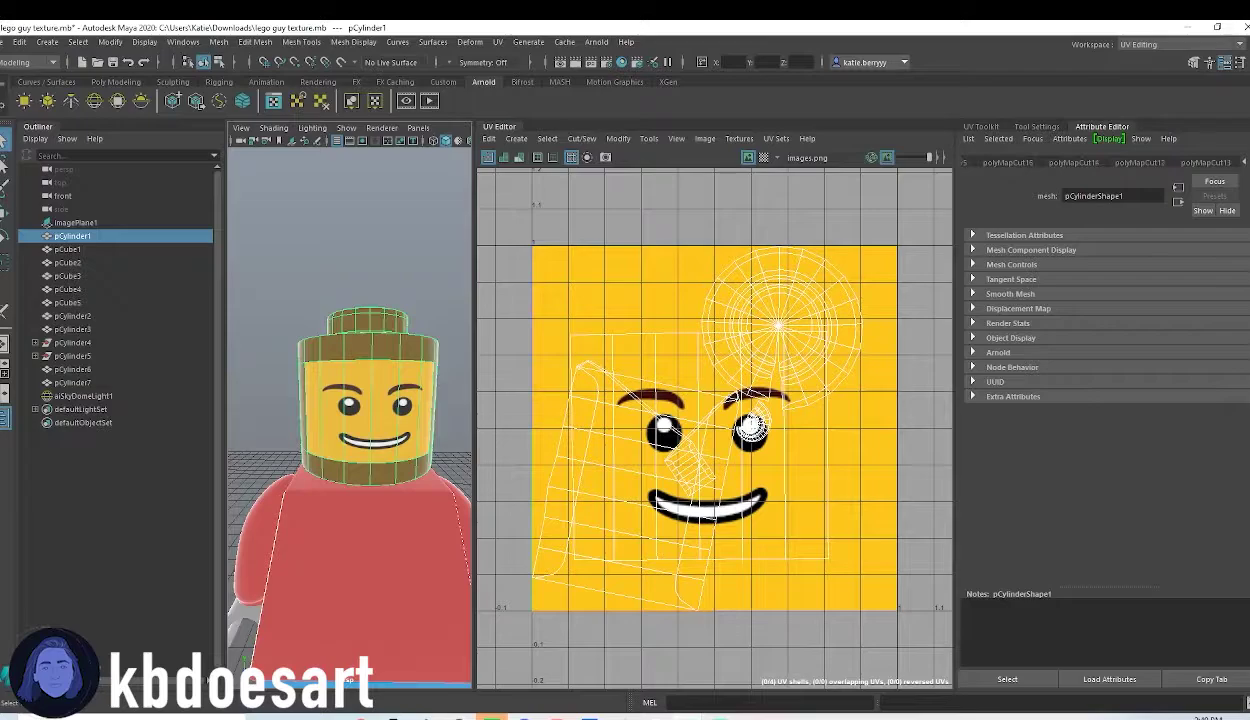
{"action": "scroll", "coordinate": [1100, 162], "scroll_direction": "down", "scroll_amount": 3}
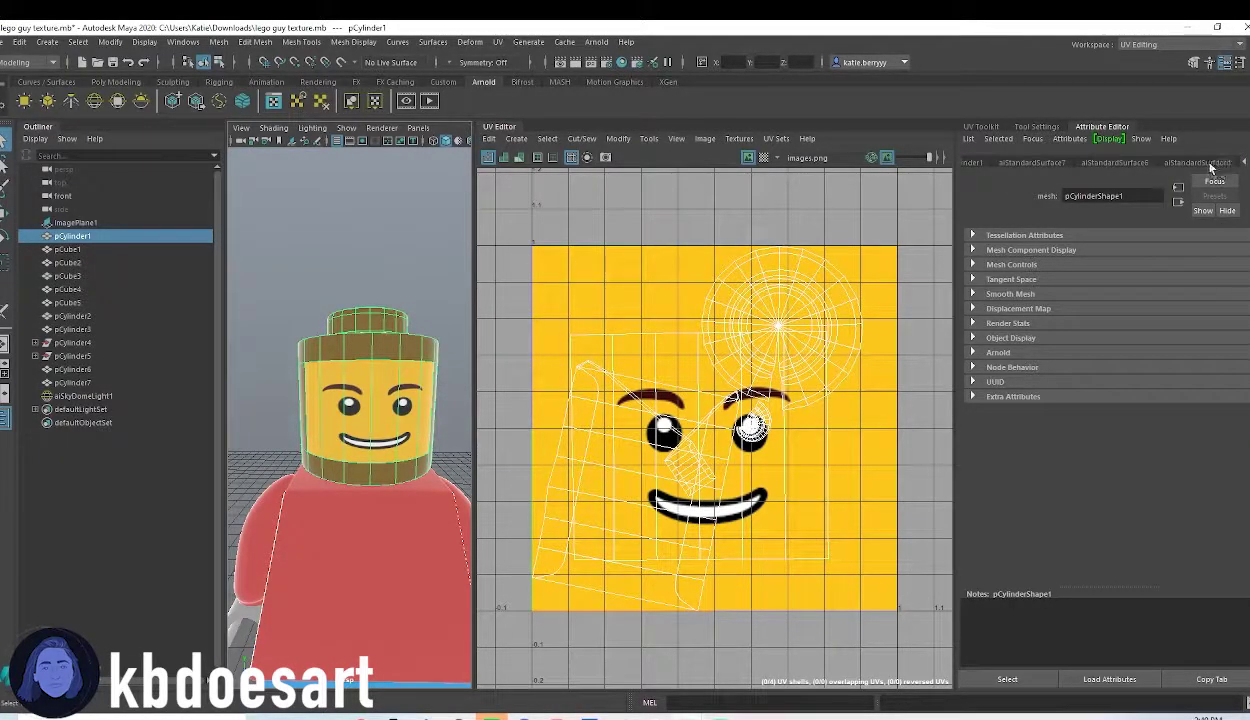
{"action": "left_click", "coordinate": [1205, 163]}
{"action": "left_click", "coordinate": [1104, 162]}
{"action": "left_click", "coordinate": [1045, 165]}
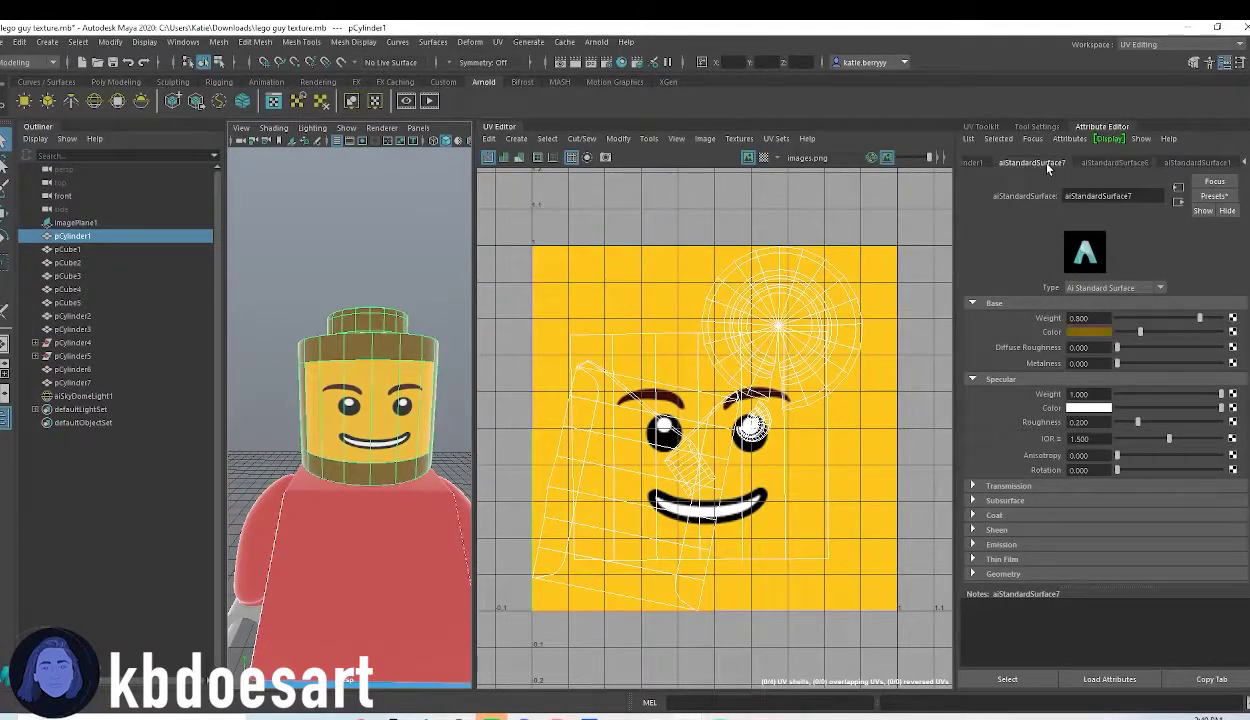
{"action": "left_click", "coordinate": [1105, 333]}
{"action": "left_click", "coordinate": [1031, 303]}
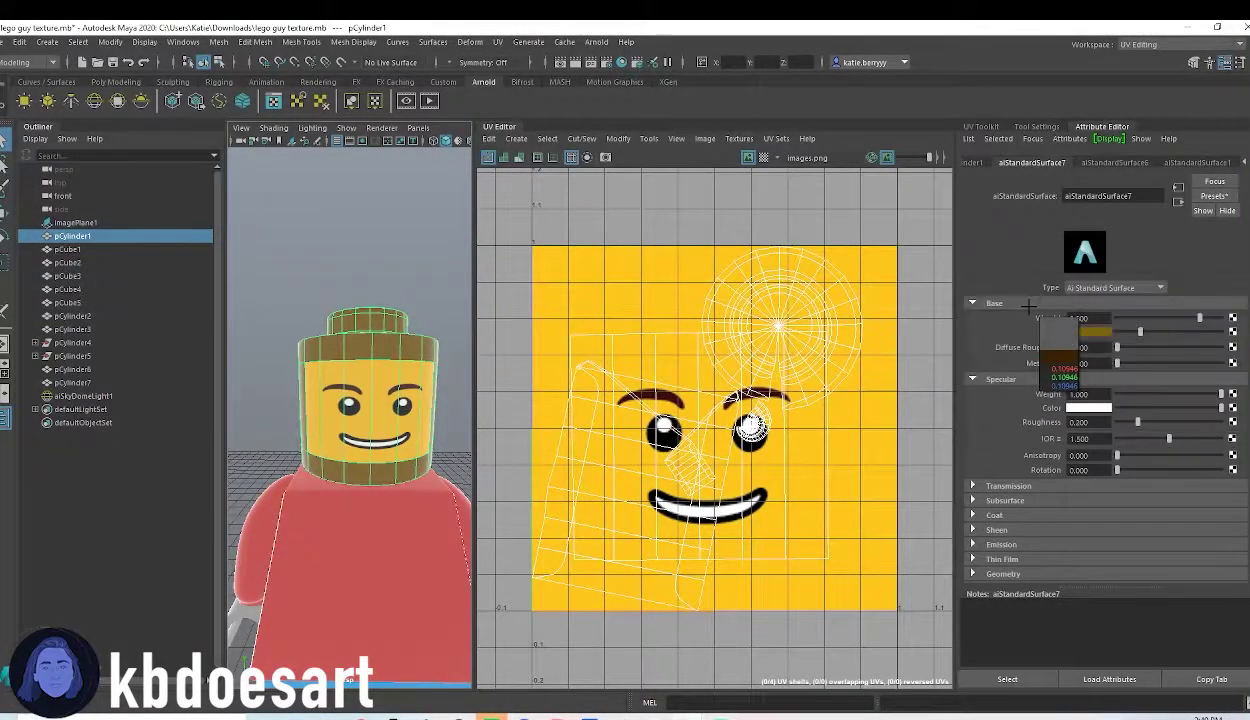
{"action": "left_click", "coordinate": [879, 303]}
Select all the front faces of the head that carry the face image
{"action": "left_click_drag", "start_coordinate": [371, 544], "coordinate": [367, 548], "text": "alt"}
{"action": "left_click", "coordinate": [373, 298]}
{"action": "mouse_move", "coordinate": [437, 489]}
{"action": "right_mouse_down", "text": "alt"}
{"action": "mouse_move", "coordinate": [376, 492]}
{"action": "mouse_move", "coordinate": [416, 493]}
{"action": "right_mouse_up", "text": "alt"}
{"action": "left_click", "coordinate": [373, 424]}
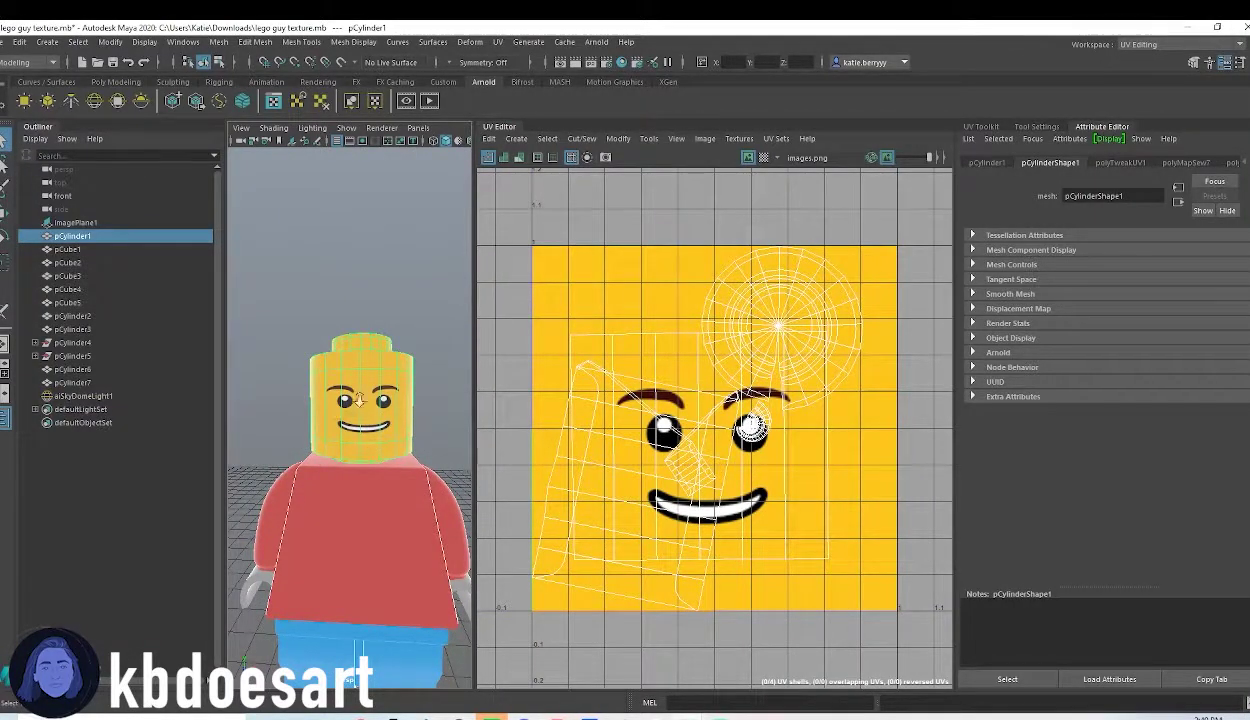
{"action": "right_click_drag", "start_coordinate": [326, 388], "coordinate": [333, 420]}
{"action": "left_click", "coordinate": [316, 413]}
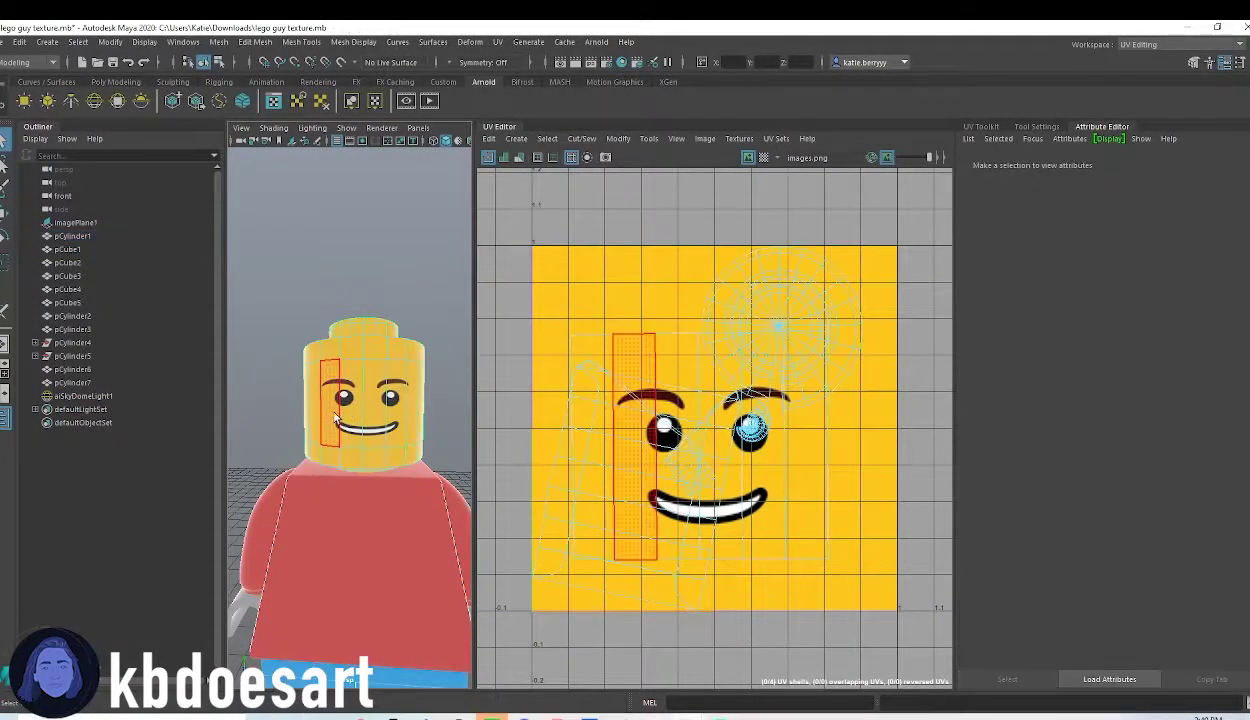
{"action": "left_click_drag", "start_coordinate": [316, 414], "coordinate": [416, 410]}
{"action": "left_click_drag", "start_coordinate": [396, 478], "coordinate": [386, 499], "text": "alt"}
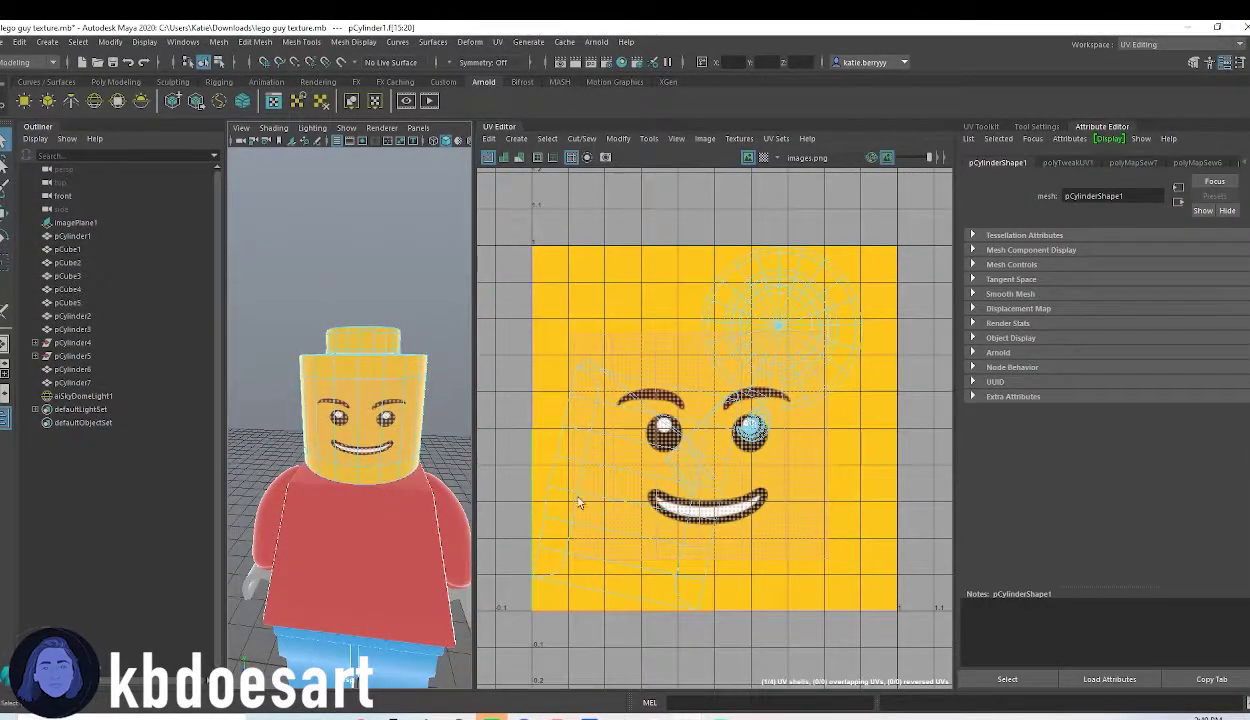
Widen the front faces' UV shell slightly and shift it horizontally to center the face on the head
{"action": "key", "text": "w"}
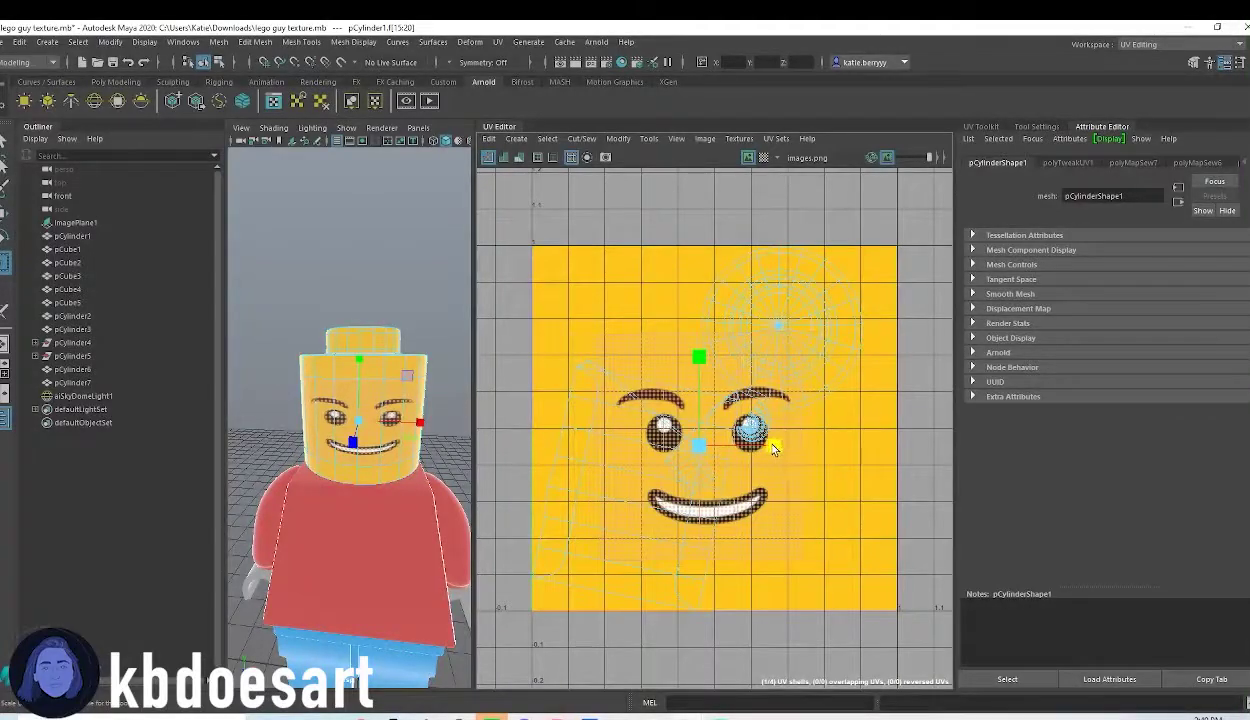
{"action": "mouse_move", "coordinate": [772, 449]}
{"action": "left_mouse_down"}
{"action": "mouse_move", "coordinate": [804, 448]}
{"action": "mouse_move", "coordinate": [792, 450]}
{"action": "left_mouse_up"}
{"action": "left_click_drag", "start_coordinate": [343, 511], "coordinate": [357, 492], "text": "alt"}
{"action": "key", "text": "w"}
{"action": "left_click_drag", "start_coordinate": [796, 446], "coordinate": [803, 446]}
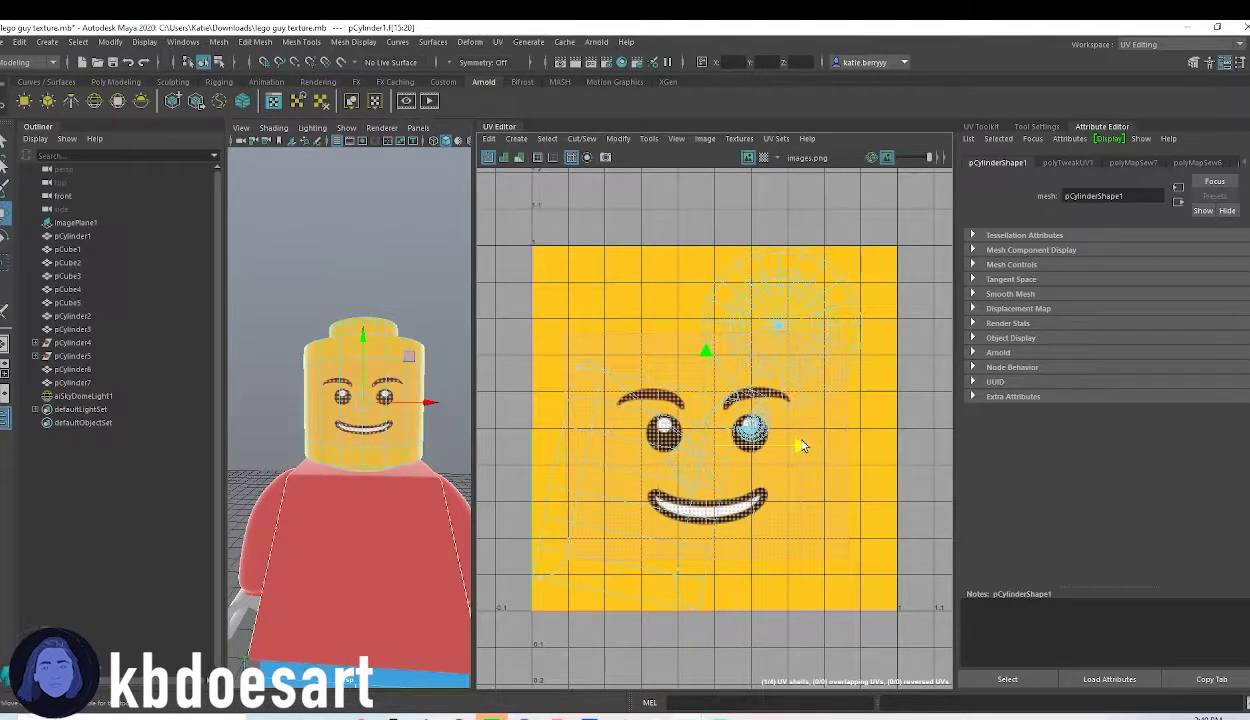
Examine the whole minifigure in the front orthographic view
{"action": "key", "text": "space"}
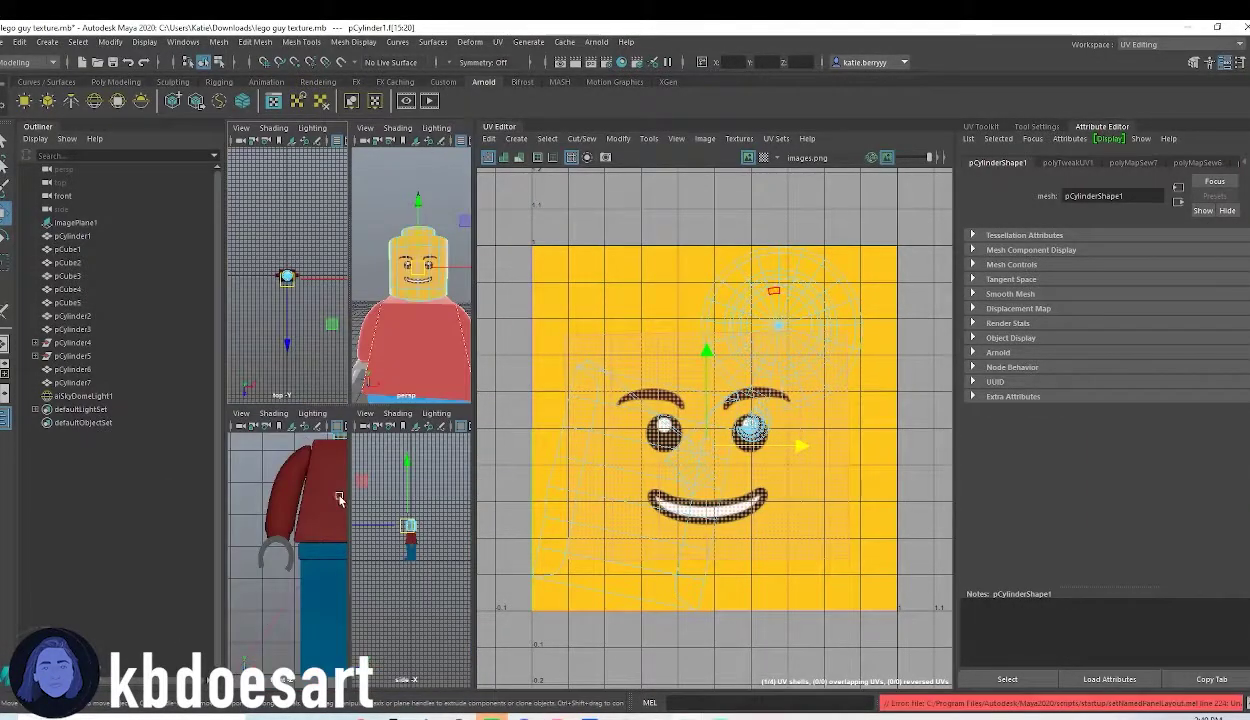
{"action": "key", "text": "space"}
{"action": "middle_click_drag", "start_coordinate": [390, 325], "coordinate": [312, 542], "text": "alt"}
{"action": "middle_click_drag", "start_coordinate": [350, 445], "coordinate": [292, 528], "text": "alt"}
{"action": "scroll", "coordinate": [291, 528], "scroll_direction": "down", "scroll_amount": 6}
{"action": "key", "text": "space"}
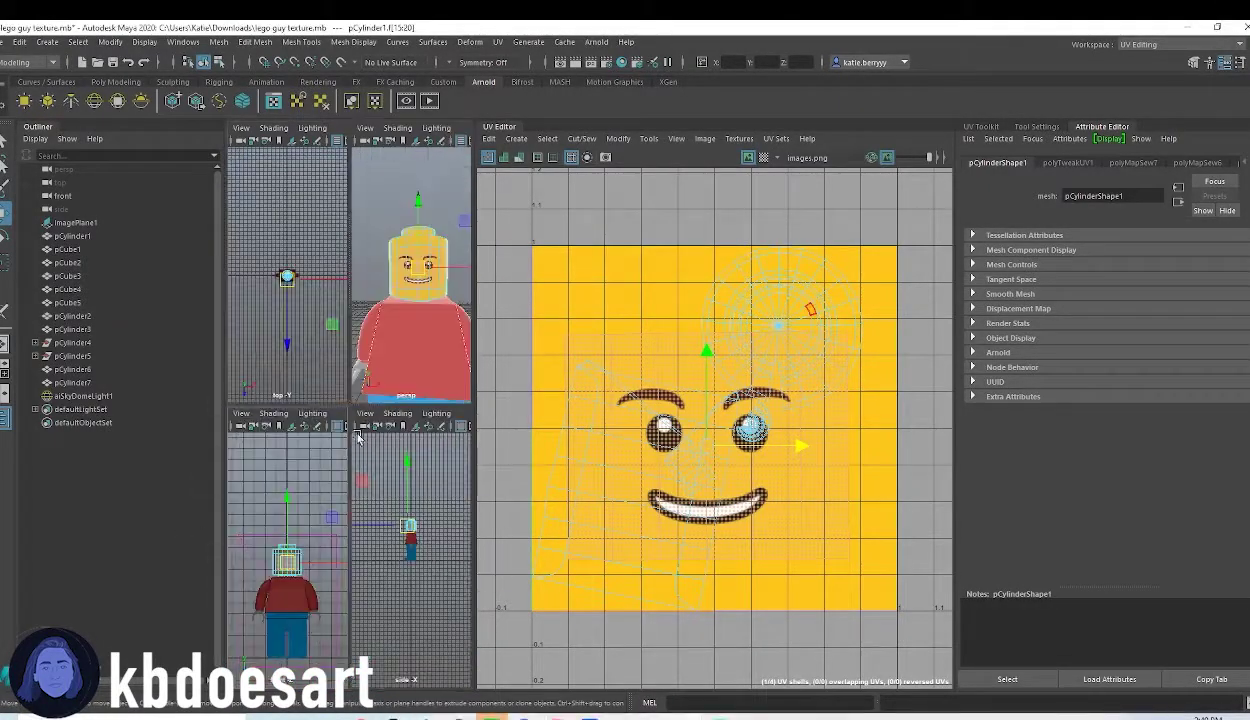
Switch the orthographic view to the back and examine the head there with all lights on
{"action": "key", "text": "space"}
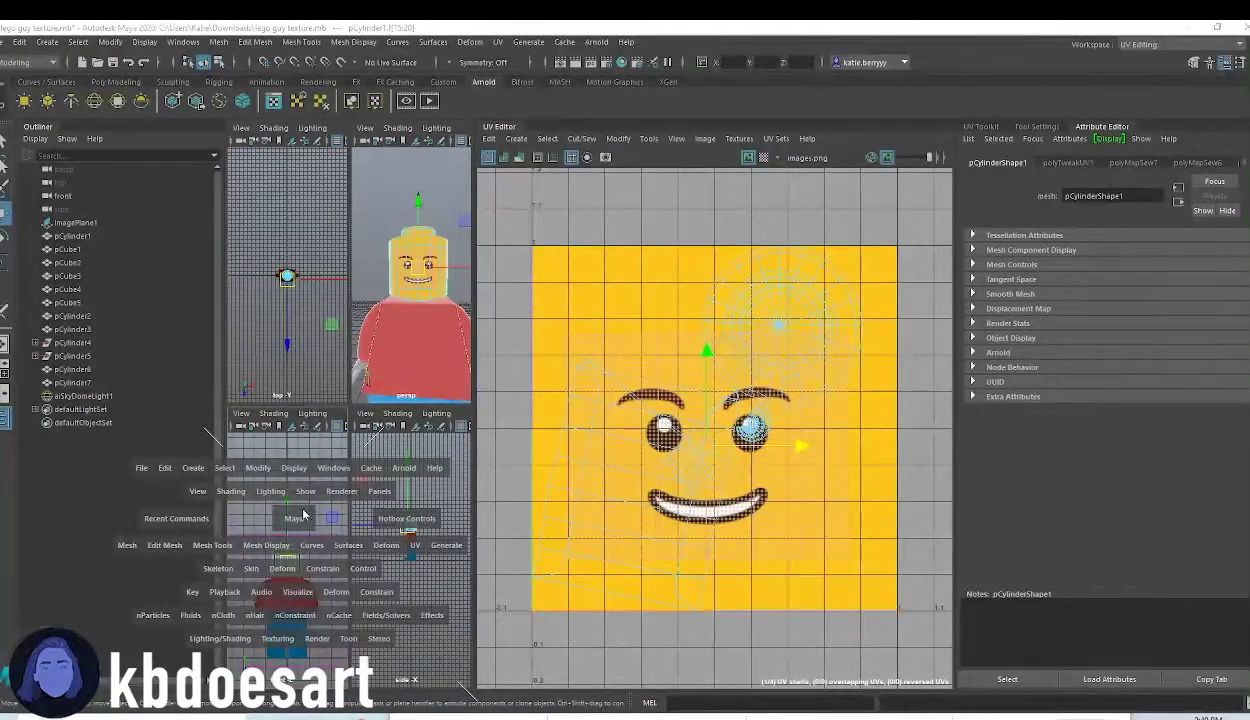
{"action": "left_click", "coordinate": [297, 516]}
{"action": "left_click_drag", "start_coordinate": [300, 513], "coordinate": [238, 529]}
{"action": "scroll", "coordinate": [315, 505], "scroll_direction": "down", "scroll_amount": 6}
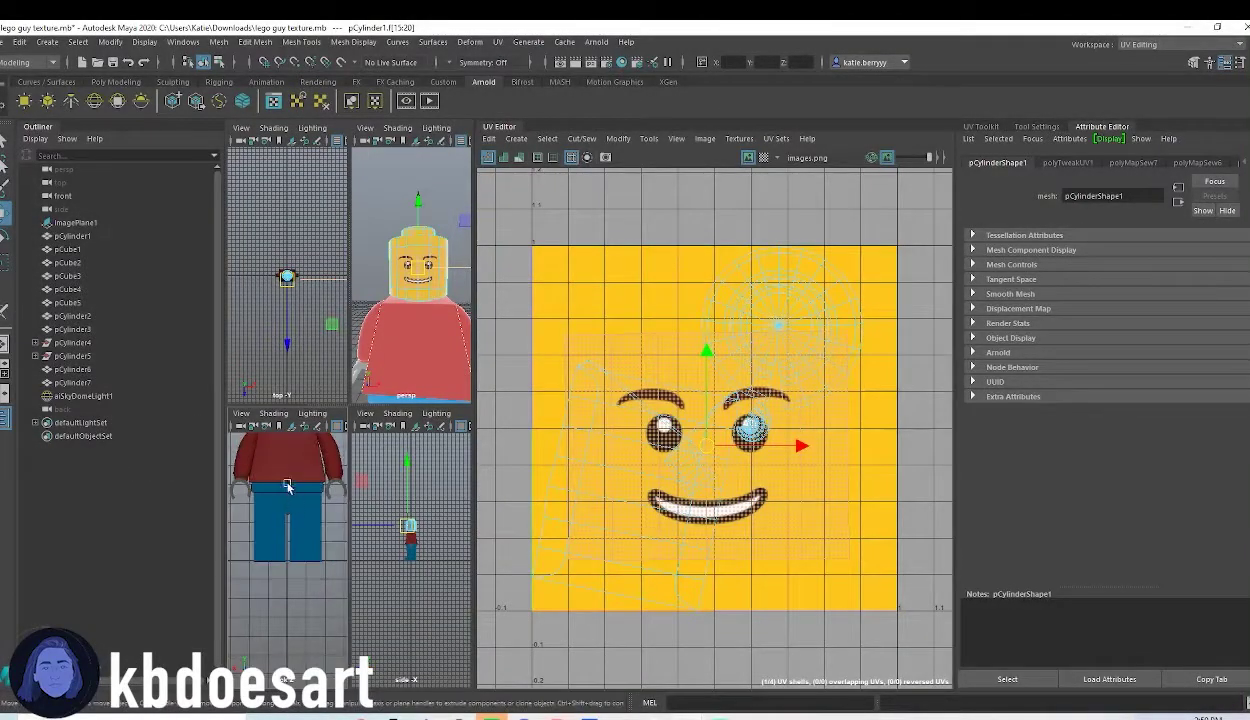
{"action": "middle_click_drag", "start_coordinate": [287, 480], "coordinate": [290, 578], "text": "alt"}
{"action": "scroll", "coordinate": [290, 578], "scroll_direction": "up", "scroll_amount": 6}
{"action": "scroll", "coordinate": [333, 538], "scroll_direction": "down", "scroll_amount": 4}
{"action": "middle_click_drag", "start_coordinate": [333, 538], "coordinate": [329, 602], "text": "alt"}
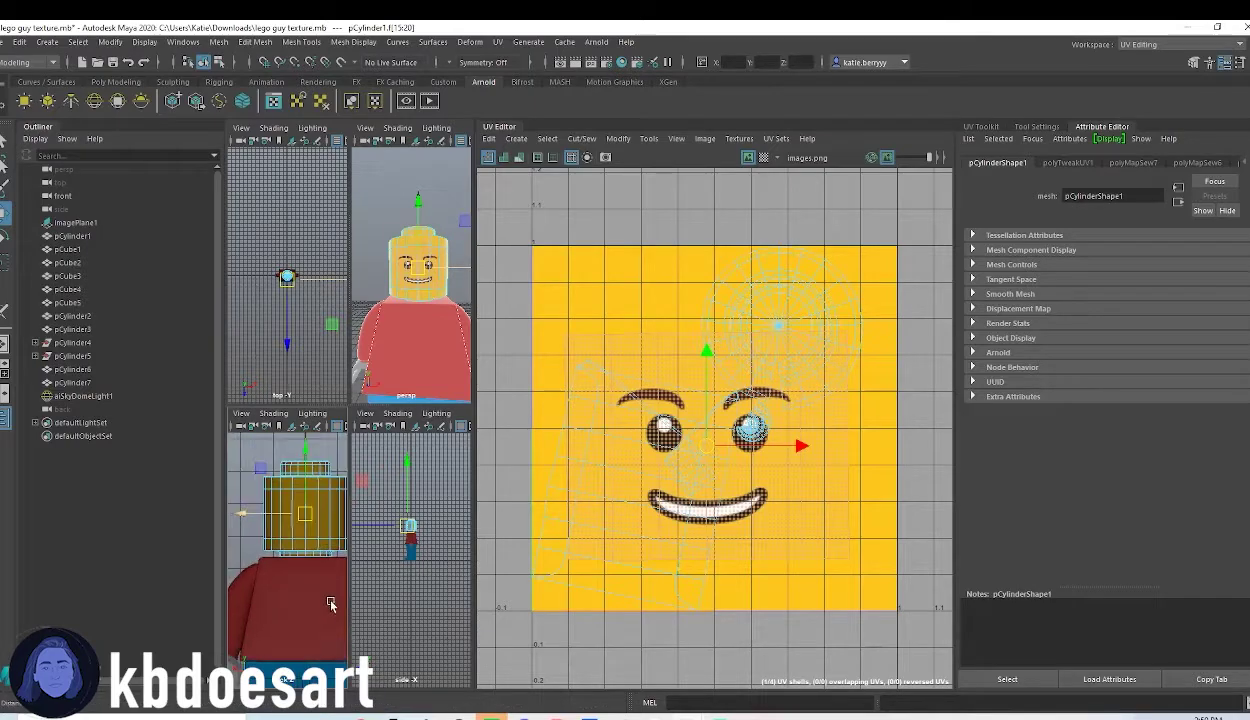
{"action": "scroll", "coordinate": [329, 582], "scroll_direction": "up", "scroll_amount": 3}
{"action": "scroll", "coordinate": [318, 582], "scroll_direction": "down", "scroll_amount": 1}
{"action": "key", "text": "7"}
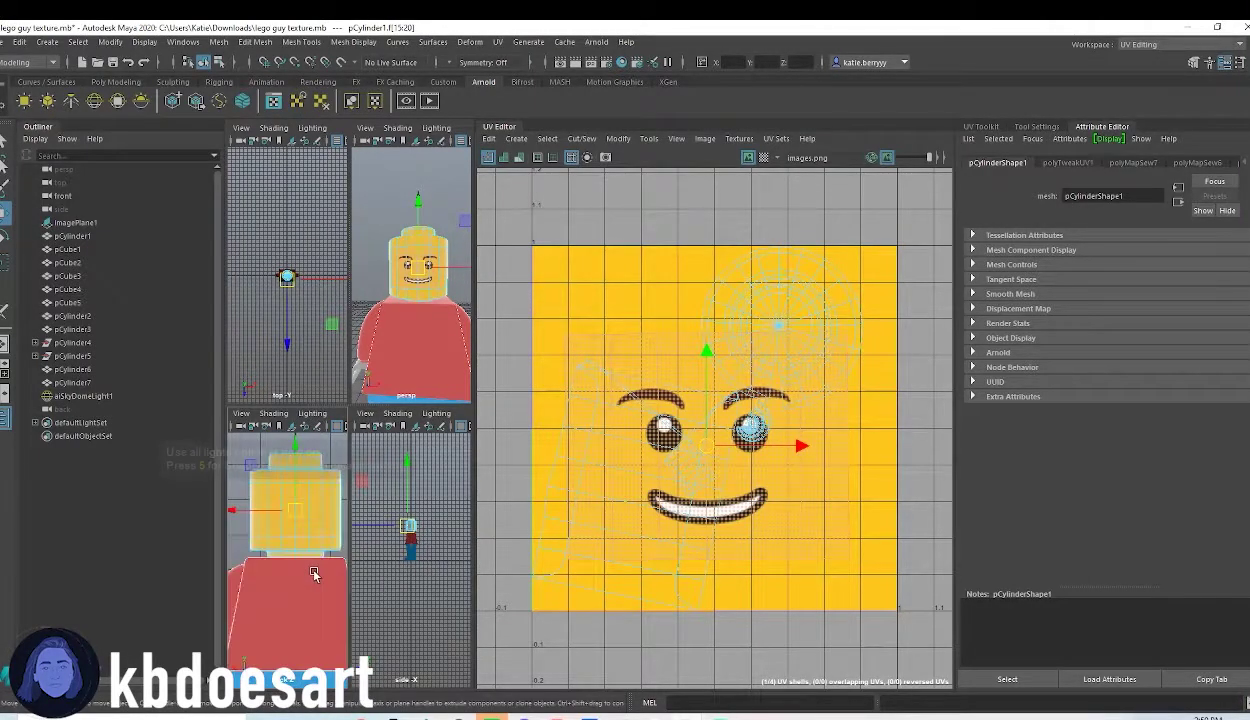
Show the head close up in the front orthographic view with all lights on
{"action": "key", "text": "space"}
{"action": "key", "text": "space"}
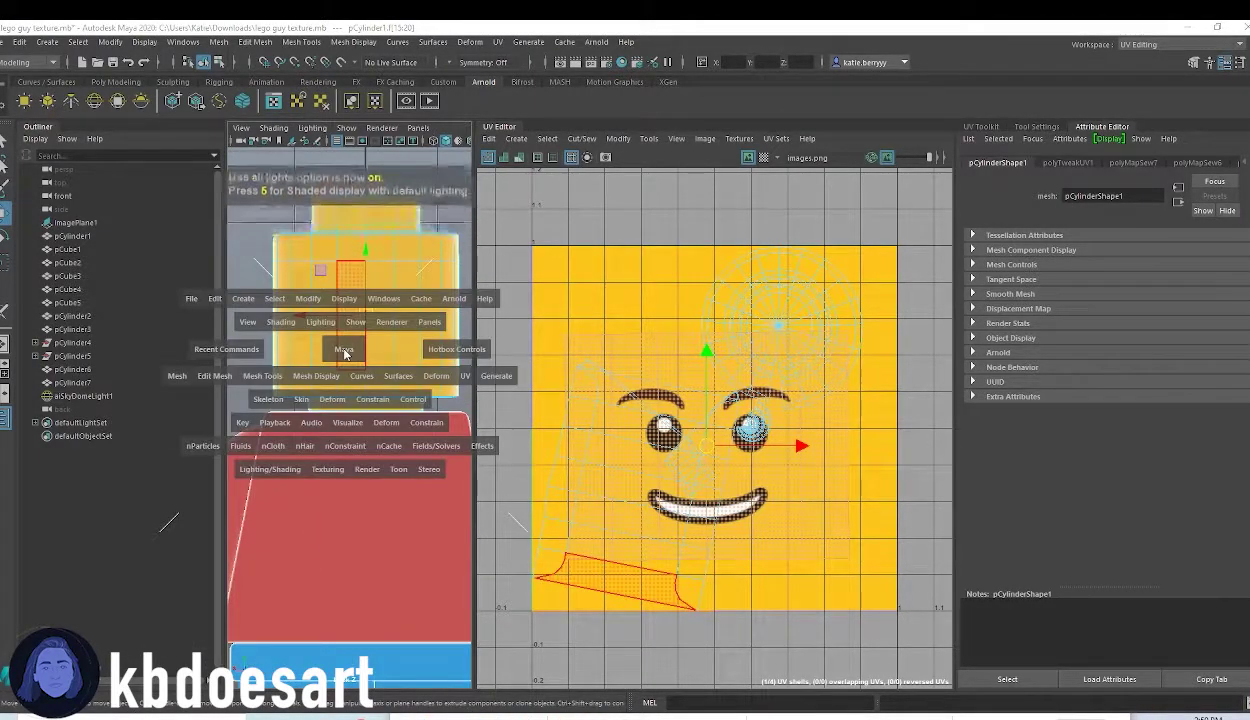
{"action": "left_click", "coordinate": [344, 314]}
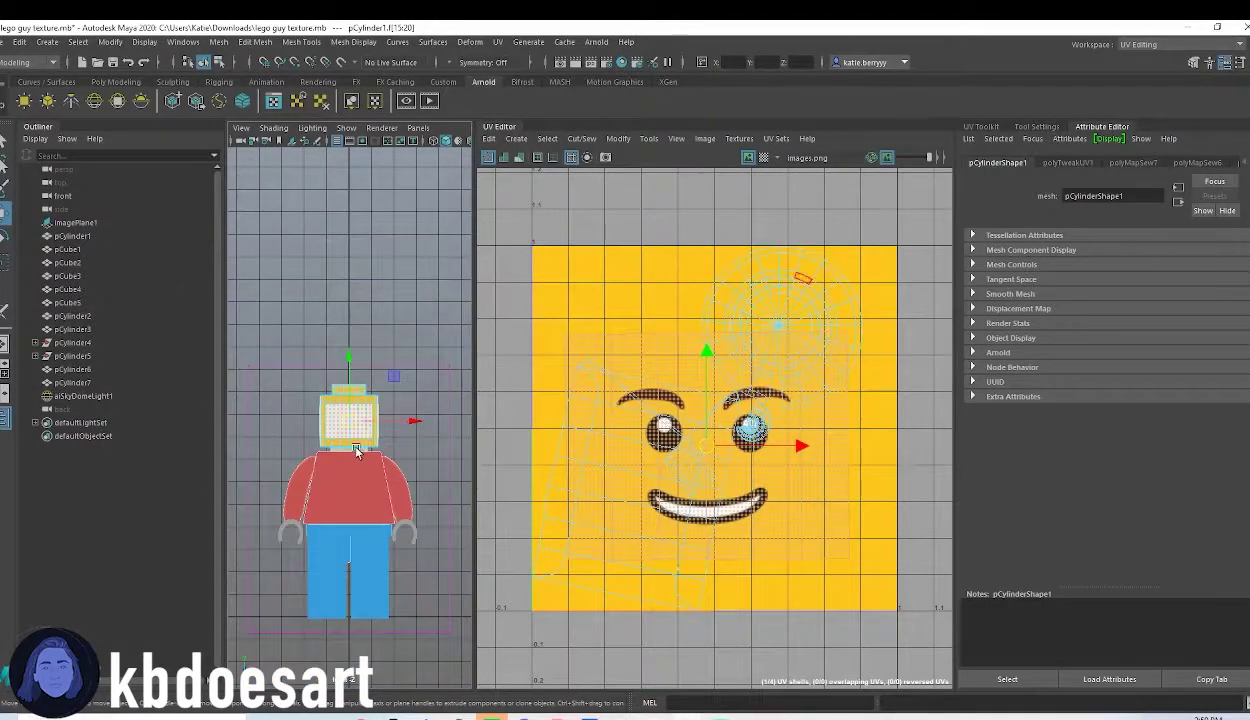
{"action": "scroll", "coordinate": [432, 391], "scroll_direction": "up", "scroll_amount": 3}
{"action": "key", "text": "7"}
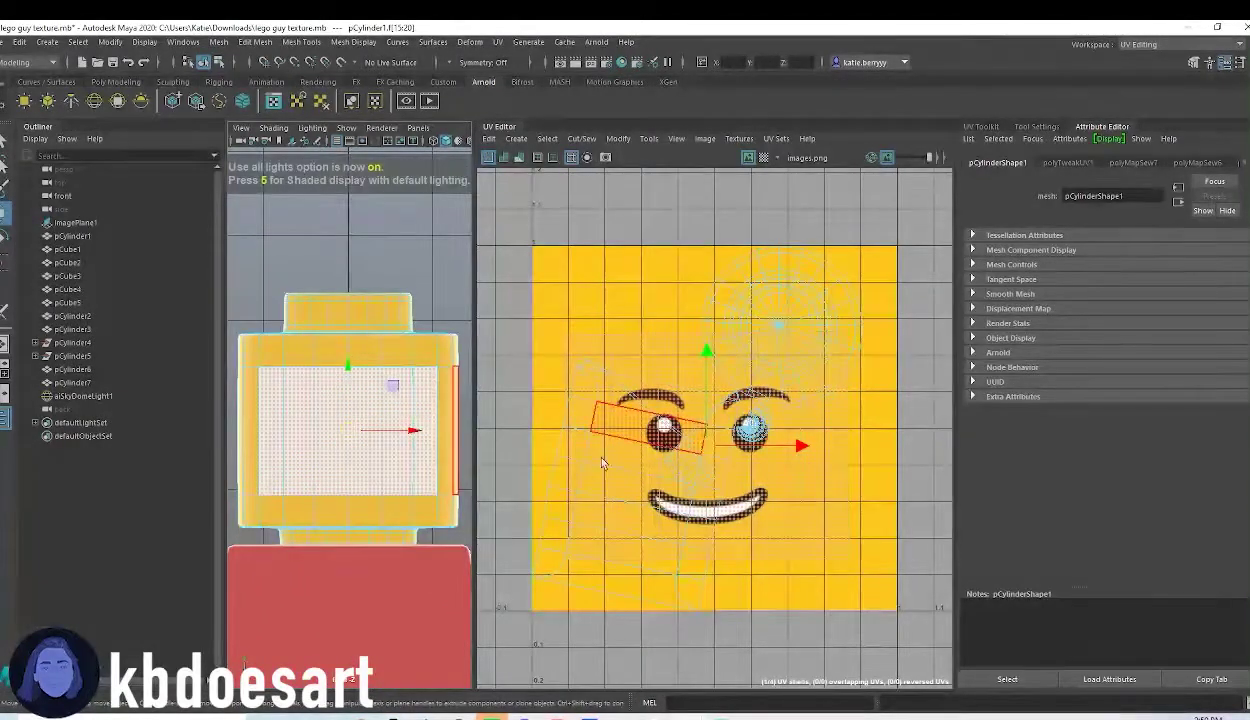
Try to shift the front faces and their UV shell sideways, undo both moves, and return to the perspective view
{"action": "left_click_drag", "start_coordinate": [413, 429], "coordinate": [405, 432]}
{"action": "key", "text": "ctrl+z"}
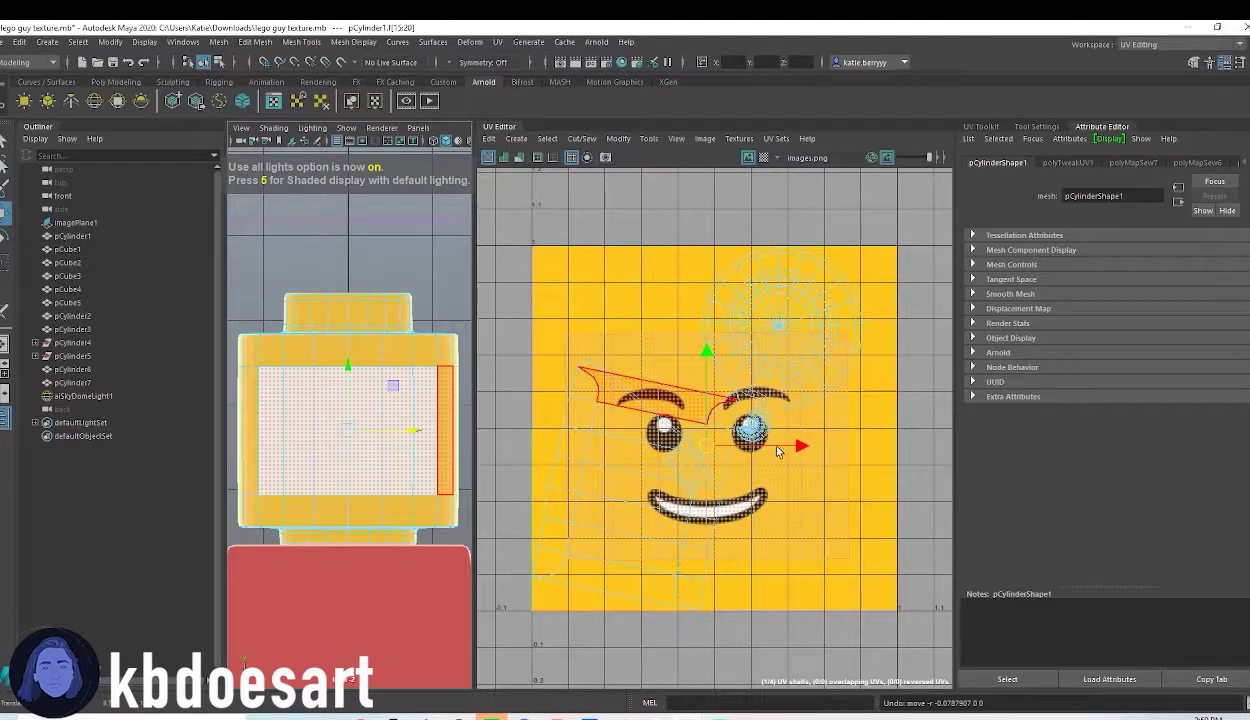
{"action": "left_click_drag", "start_coordinate": [776, 446], "coordinate": [767, 446]}
{"action": "key", "text": "ctrl+z"}
{"action": "key", "text": "space"}
{"action": "key", "text": "space"}
{"action": "mouse_move", "coordinate": [452, 427]}
{"action": "left_mouse_down", "text": "alt"}
{"action": "mouse_move", "coordinate": [441, 483]}
{"action": "mouse_move", "coordinate": [450, 447]}
{"action": "left_mouse_up", "text": "alt"}
{"action": "scroll", "coordinate": [450, 447], "scroll_direction": "down", "scroll_amount": 6}
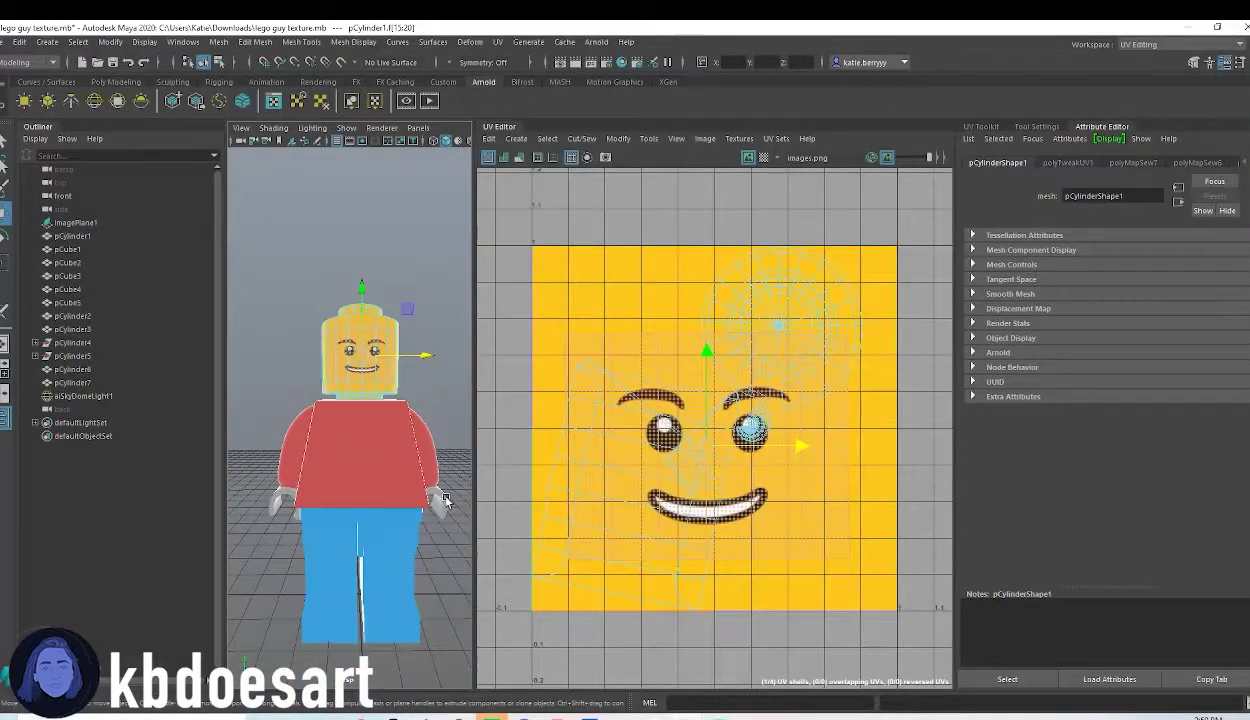
Select both hands and assign them the head's existing yellow material
{"action": "right_click_drag", "start_coordinate": [444, 500], "coordinate": [495, 352]}
{"action": "left_click", "coordinate": [436, 495]}
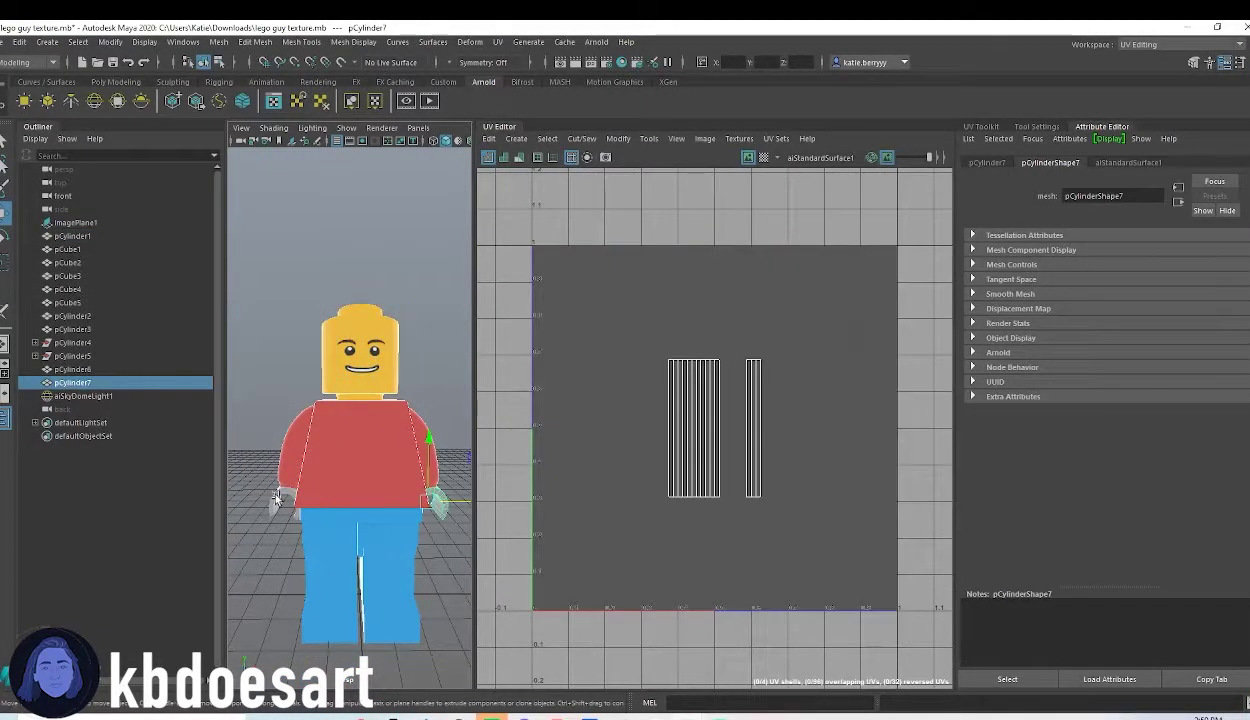
{"action": "left_click", "coordinate": [273, 497], "text": "shift"}
{"action": "right_click_drag", "start_coordinate": [273, 497], "coordinate": [265, 687]}
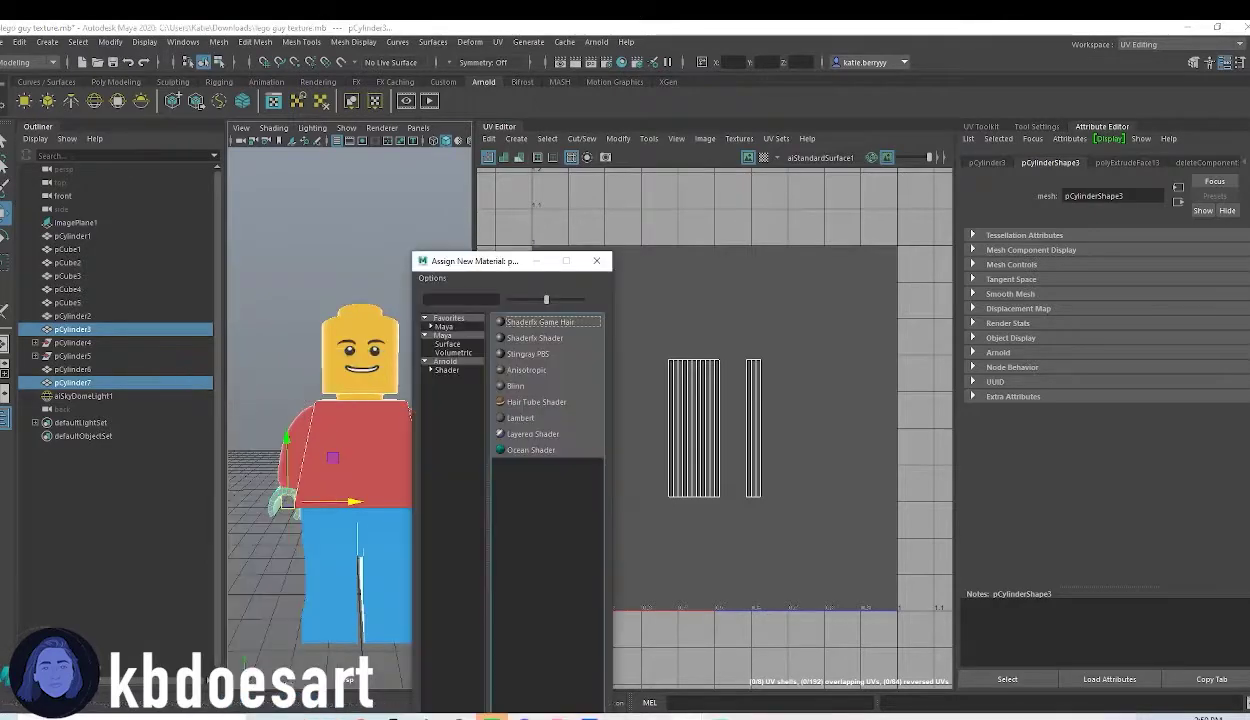
{"action": "left_click", "coordinate": [599, 265]}
{"action": "right_click_drag", "start_coordinate": [273, 497], "coordinate": [355, 684]}
{"action": "right_click_drag", "start_coordinate": [270, 375], "coordinate": [300, 700]}
{"action": "right_click_drag", "start_coordinate": [373, 689], "coordinate": [378, 676]}
{"action": "left_click", "coordinate": [410, 334]}
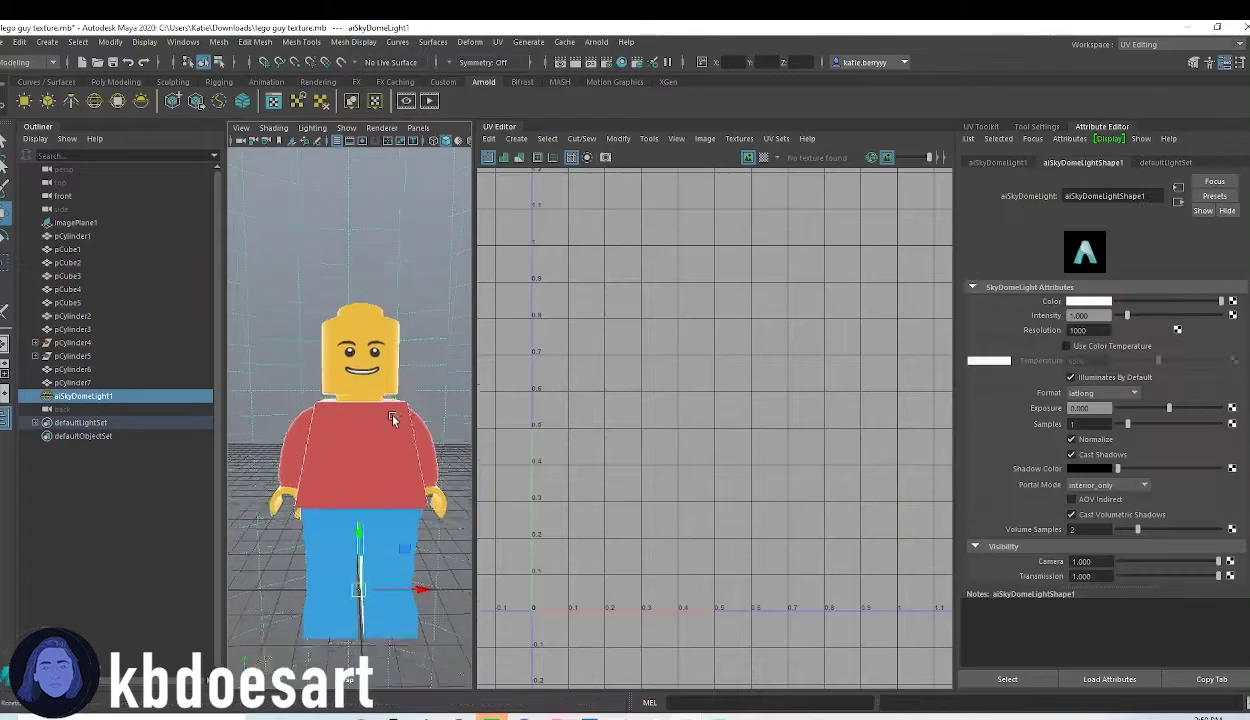
Select the front faces' UV shell on the head and enlarge it slightly
{"action": "left_click_drag", "start_coordinate": [381, 441], "coordinate": [384, 405], "text": "alt"}
{"action": "left_click", "coordinate": [370, 378]}
{"action": "right_click_drag", "start_coordinate": [757, 463], "coordinate": [759, 465]}
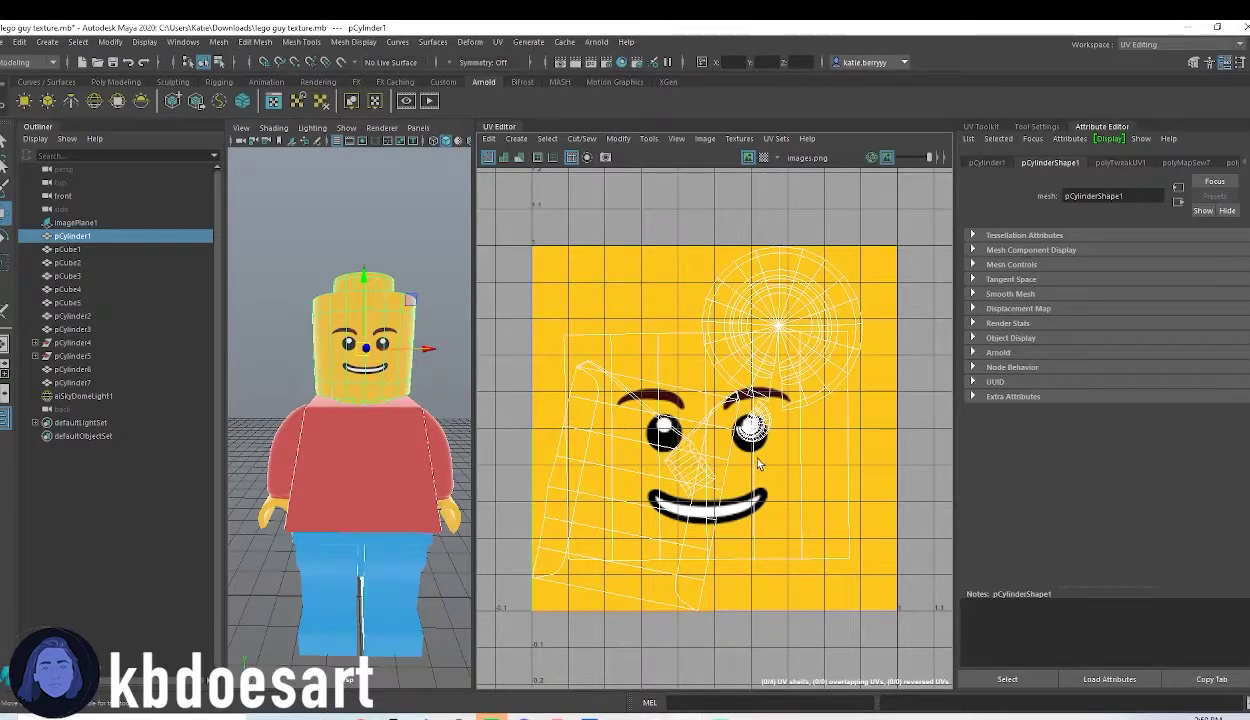
{"action": "right_click_drag", "start_coordinate": [757, 460], "coordinate": [740, 447]}
{"action": "left_click", "coordinate": [755, 477]}
{"action": "key", "text": "r"}
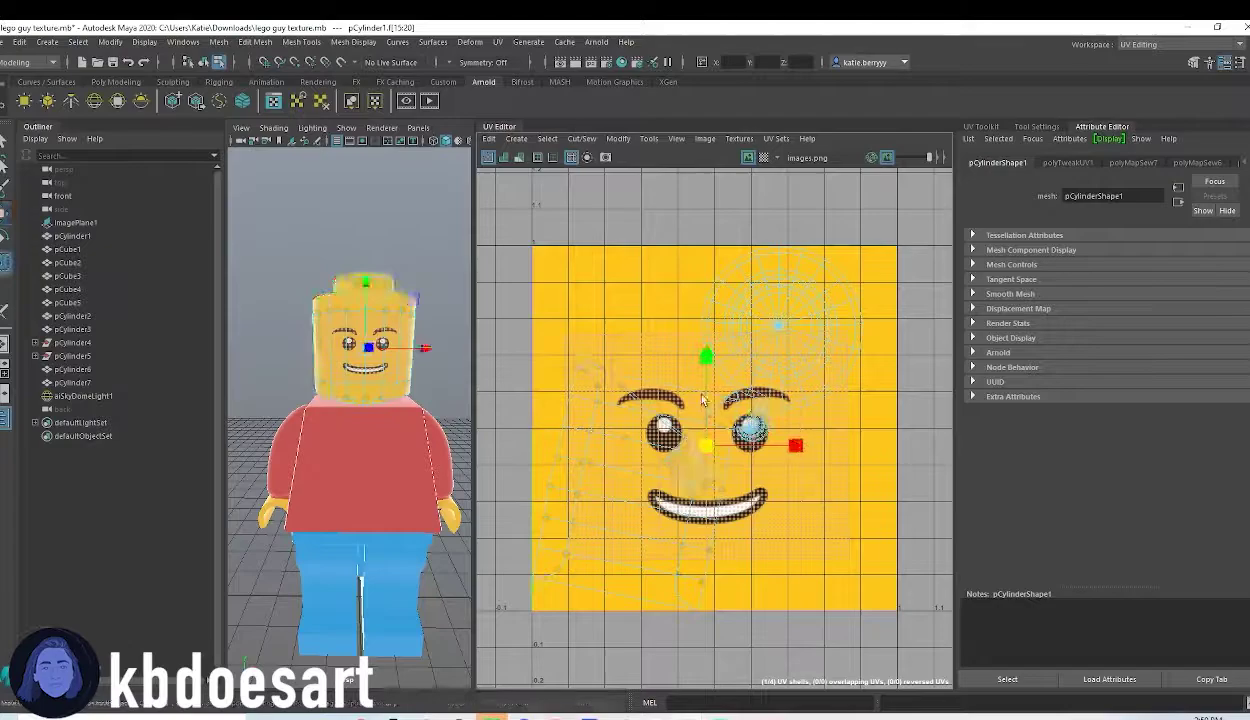
{"action": "left_click_drag", "start_coordinate": [707, 368], "coordinate": [709, 363]}
{"action": "mouse_move", "coordinate": [709, 447]}
{"action": "left_mouse_down"}
{"action": "mouse_move", "coordinate": [727, 440]}
{"action": "mouse_move", "coordinate": [688, 442]}
{"action": "mouse_move", "coordinate": [714, 442]}
{"action": "left_mouse_up"}
Compare the model with the LEGO Universe Bob Minifigure photo in the browser, return to Maya and clear the face selection
{"action": "mouse_move", "coordinate": [355, 714]}
{"action": "left_click", "coordinate": [413, 665]}
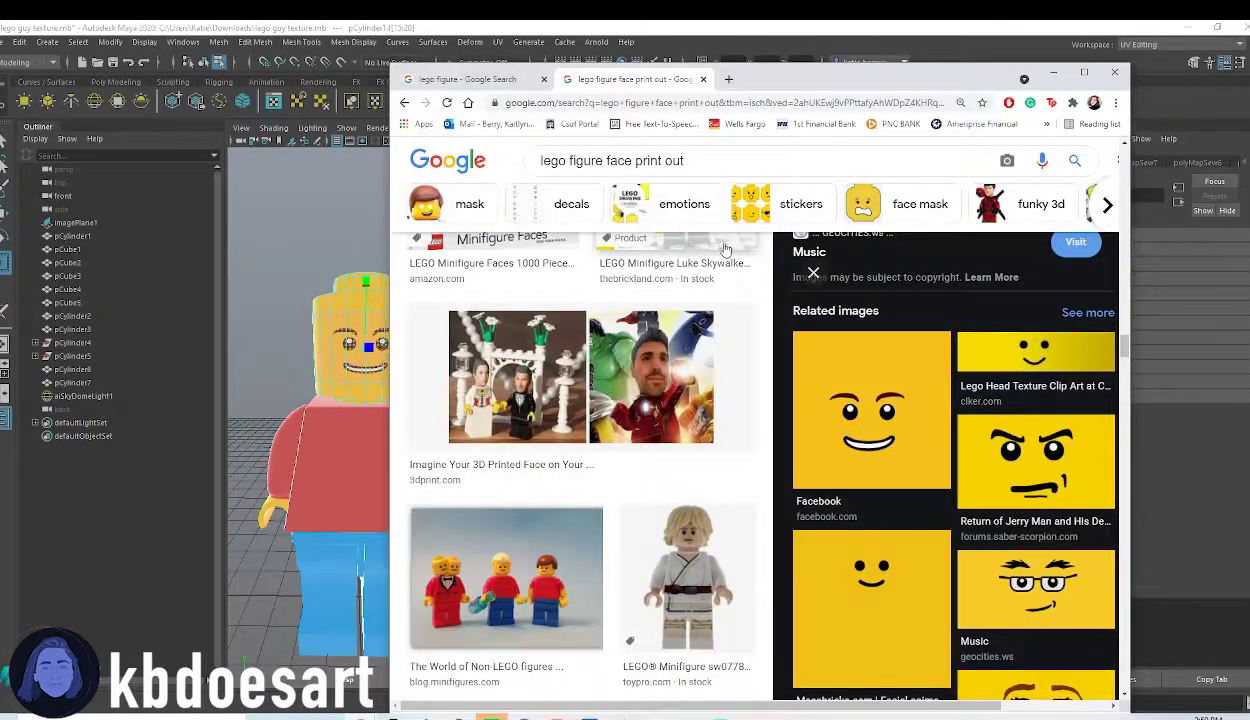
{"action": "left_click", "coordinate": [492, 84]}
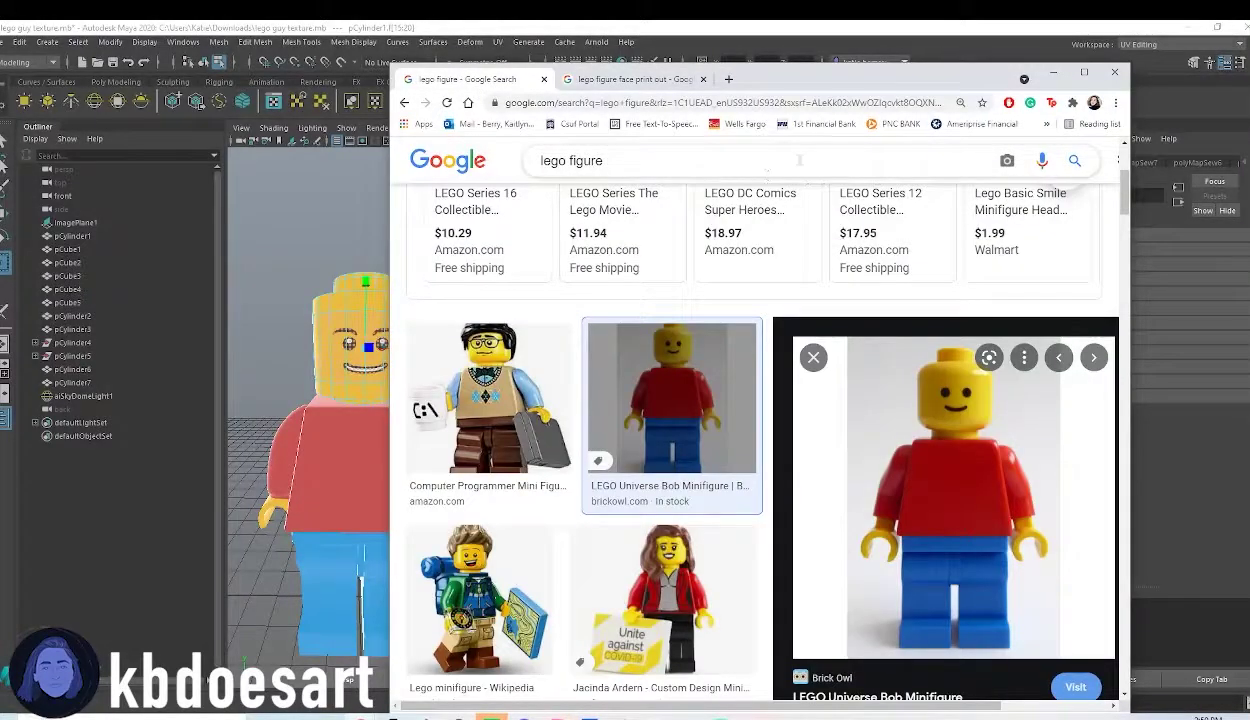
{"action": "left_click_drag", "start_coordinate": [820, 79], "coordinate": [949, 90]}
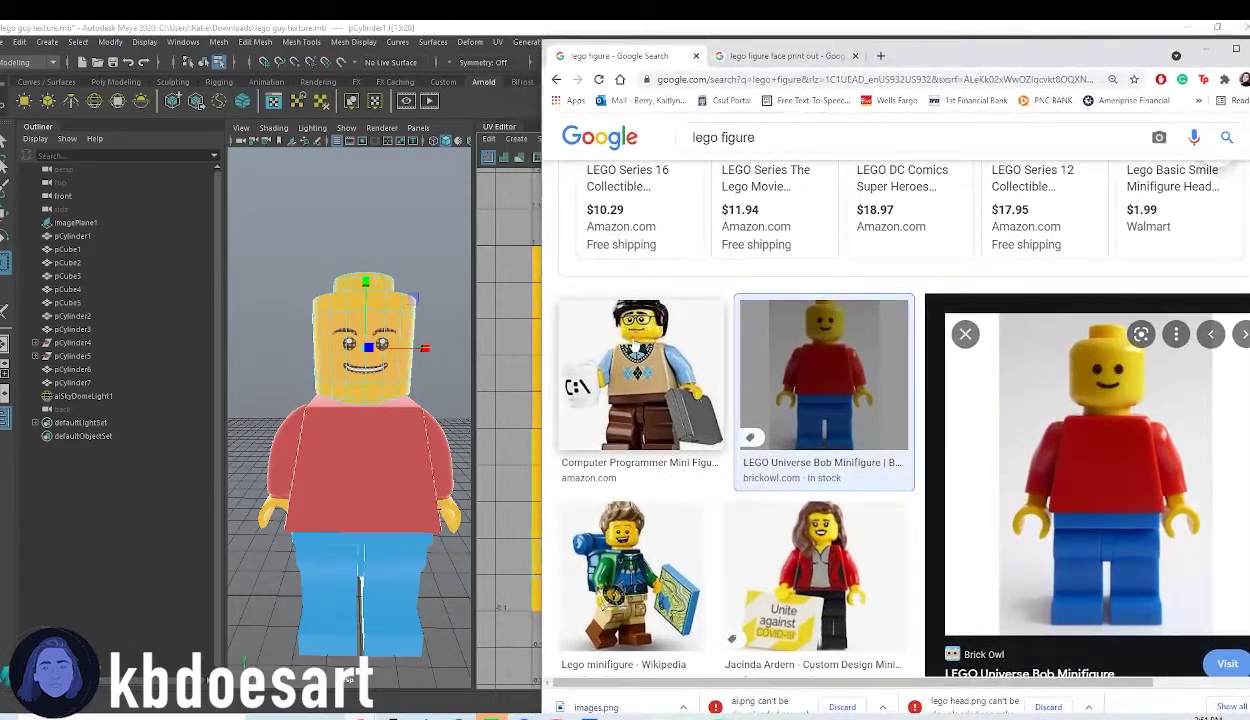
{"action": "left_click_drag", "start_coordinate": [530, 337], "coordinate": [899, 338]}
{"action": "left_click_drag", "start_coordinate": [1140, 54], "coordinate": [1113, 54]}
{"action": "left_click", "coordinate": [1177, 48]}
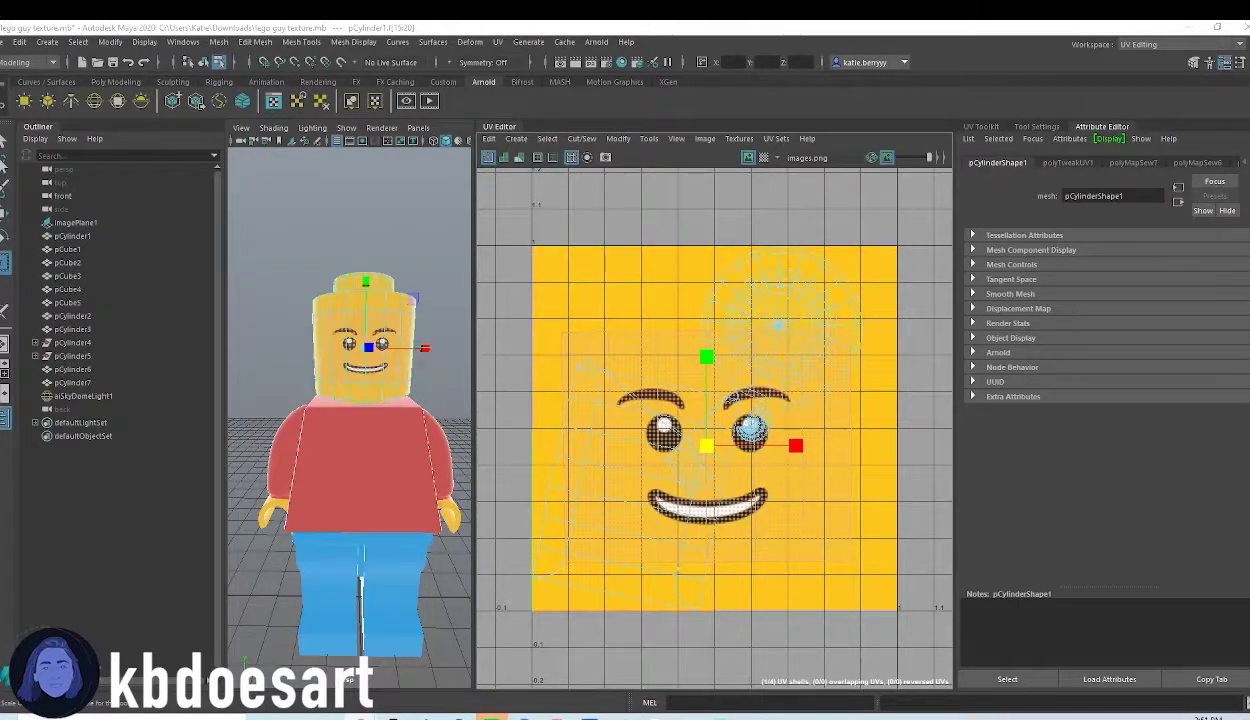
{"action": "left_click", "coordinate": [427, 334]}
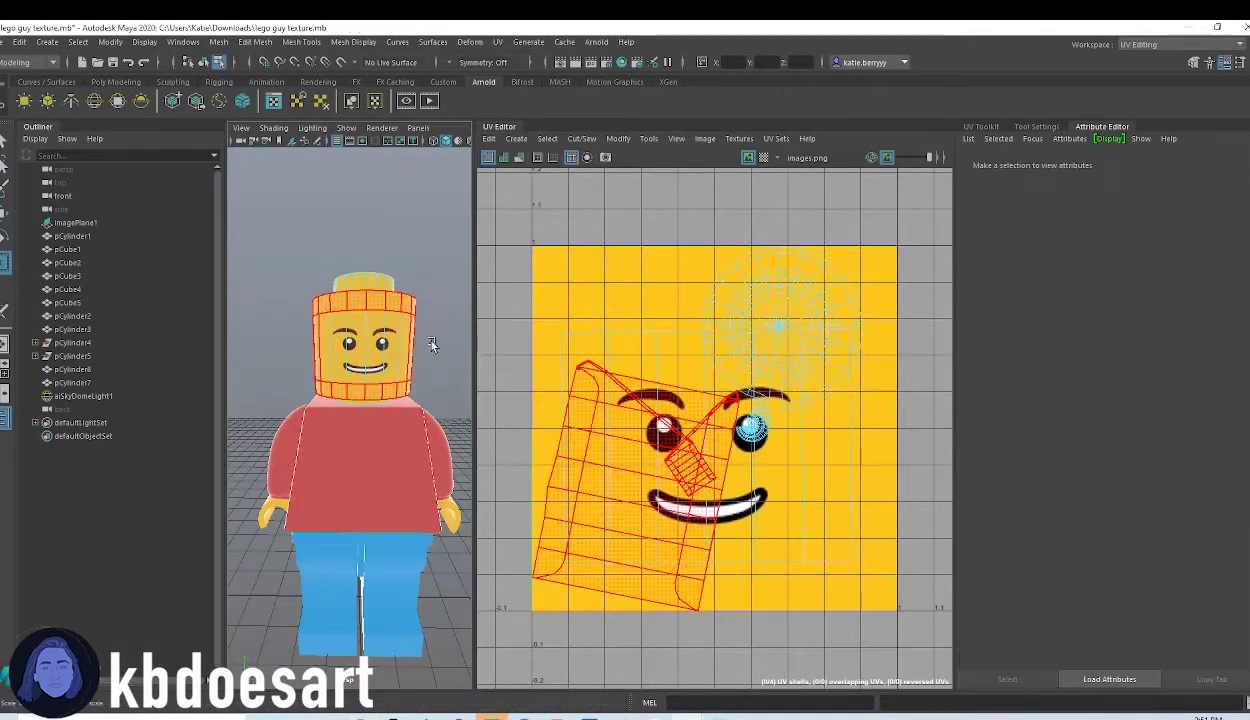
Select the front faces' UV shell on the head, nudge it slightly down over the face image and clear the selection
{"action": "right_click_drag", "start_coordinate": [424, 337], "coordinate": [437, 383], "text": "alt"}
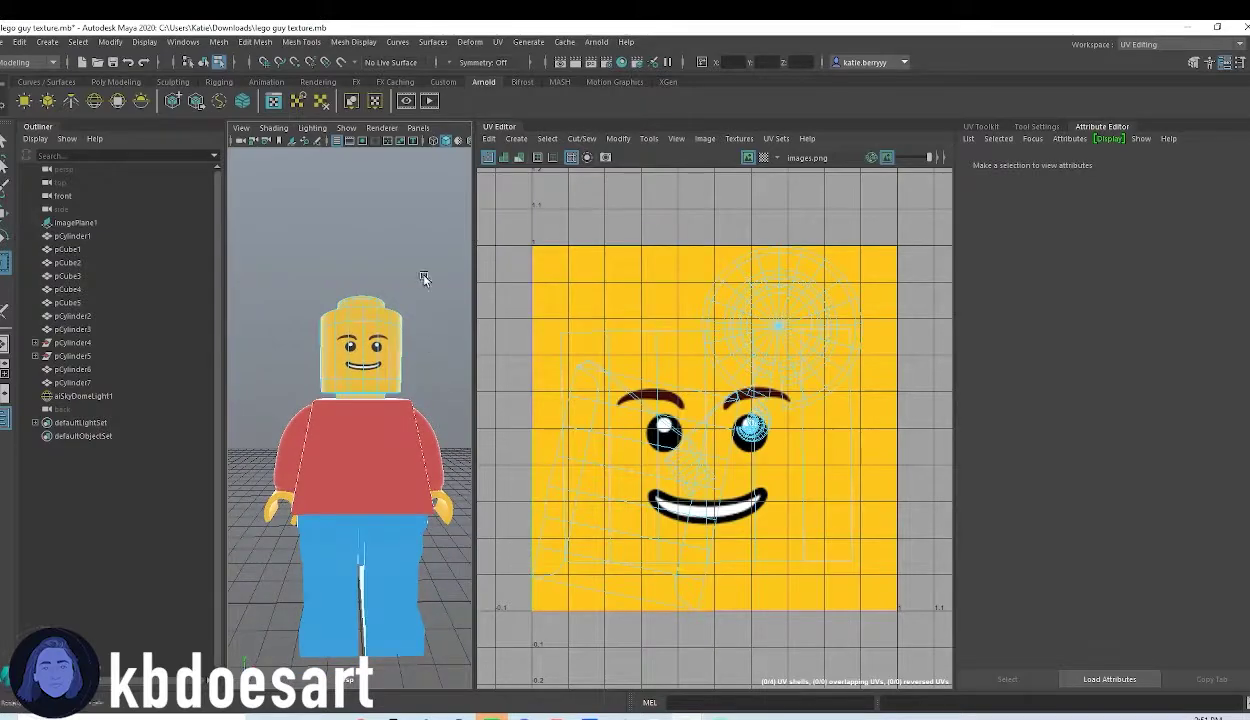
{"action": "left_click_drag", "start_coordinate": [424, 278], "coordinate": [430, 276], "text": "alt"}
{"action": "left_click_drag", "start_coordinate": [385, 338], "coordinate": [382, 341], "text": "alt"}
{"action": "scroll", "coordinate": [381, 343], "scroll_direction": "up", "scroll_amount": 2}
{"action": "left_click", "coordinate": [752, 470]}
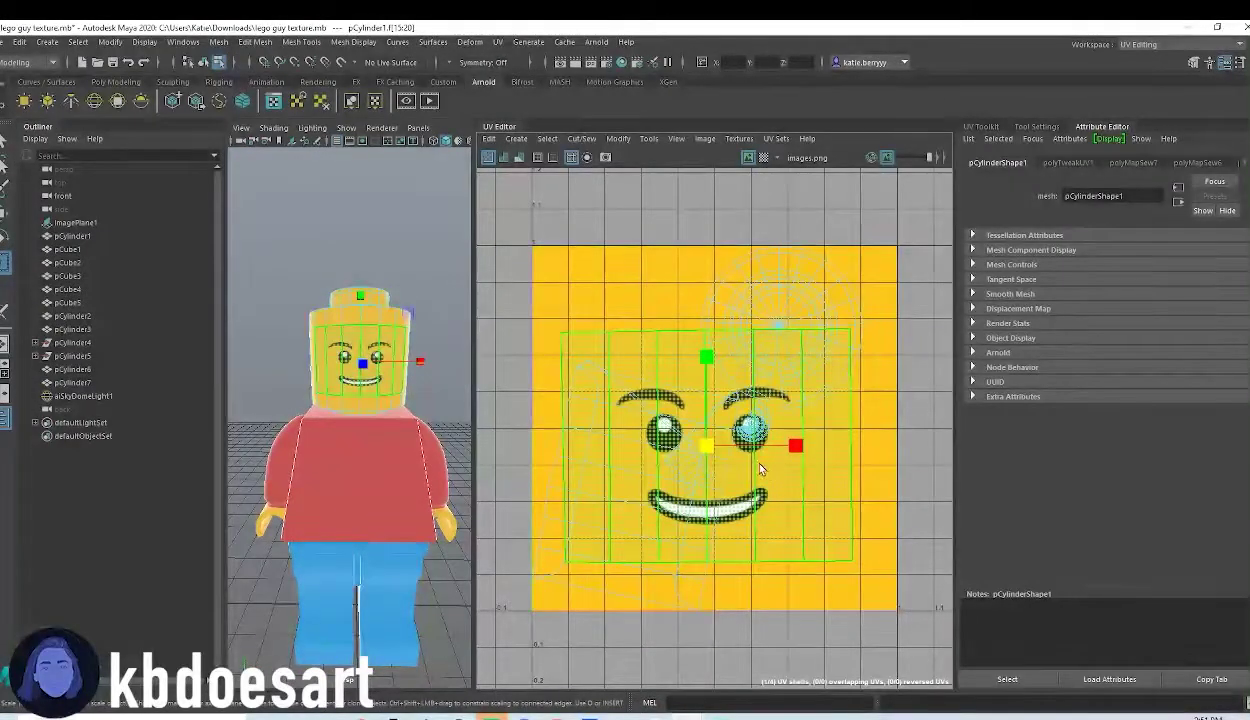
{"action": "key", "text": "w"}
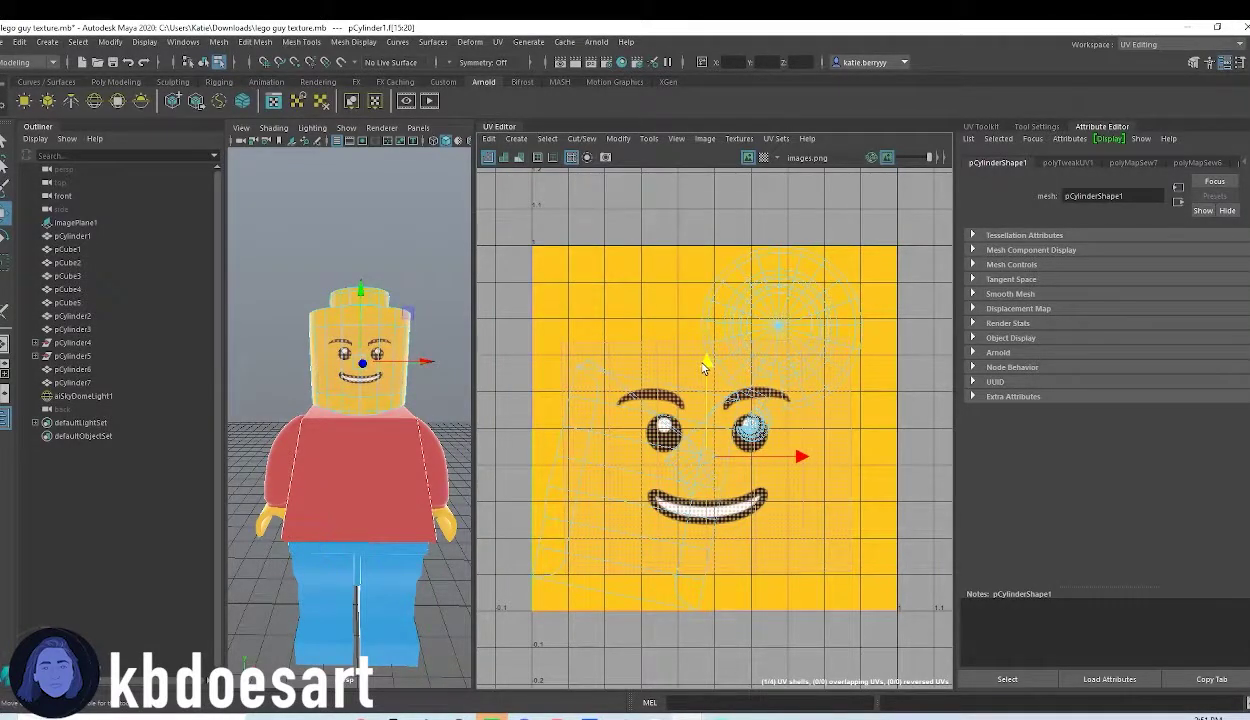
{"action": "left_click_drag", "start_coordinate": [703, 366], "coordinate": [704, 359]}
{"action": "left_click", "coordinate": [368, 244]}
Create a polygon plane, enlarge it into a wide floor and position it under the minifigure's feet
{"action": "left_click_drag", "start_coordinate": [384, 391], "coordinate": [385, 418], "text": "alt"}
{"action": "right_click_drag", "start_coordinate": [385, 418], "coordinate": [306, 391], "text": "alt"}
{"action": "left_click_drag", "start_coordinate": [306, 391], "coordinate": [361, 411], "text": "alt"}
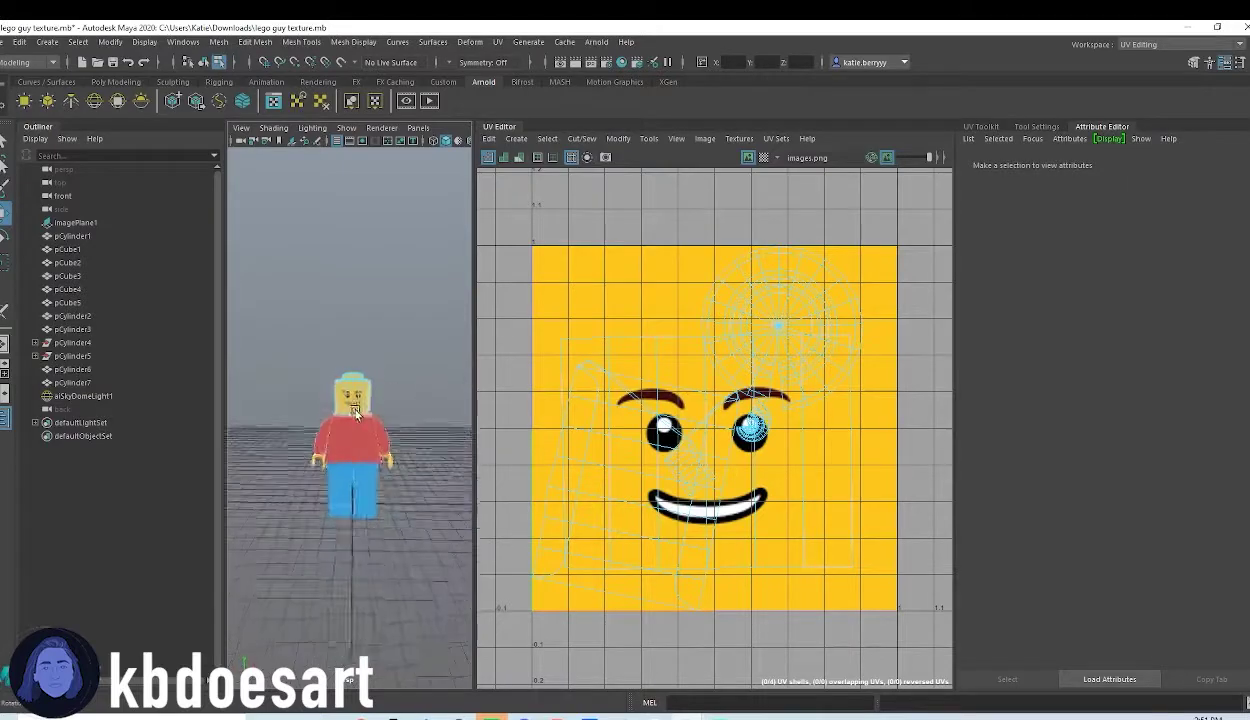
{"action": "right_click_drag", "start_coordinate": [361, 411], "coordinate": [398, 425], "text": "alt"}
{"action": "left_click_drag", "start_coordinate": [398, 425], "coordinate": [388, 408], "text": "alt"}
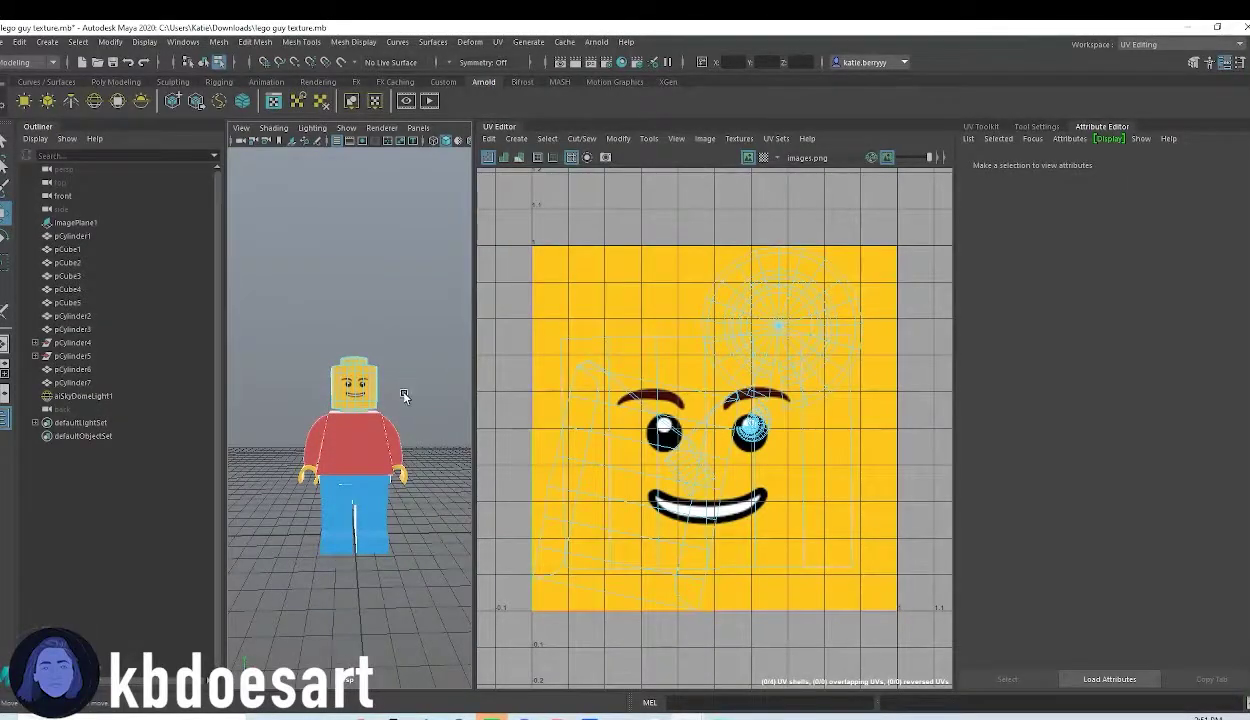
{"action": "left_click_drag", "start_coordinate": [319, 426], "coordinate": [340, 452], "text": "alt"}
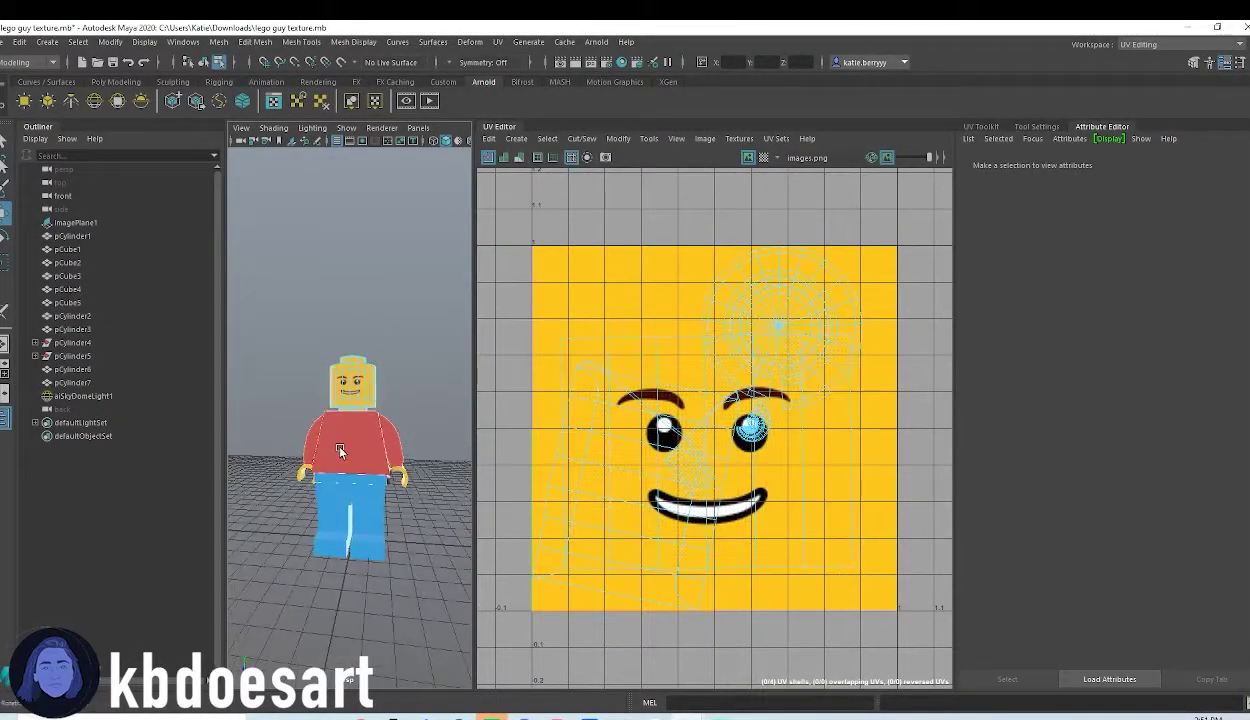
{"action": "left_click", "coordinate": [107, 82]}
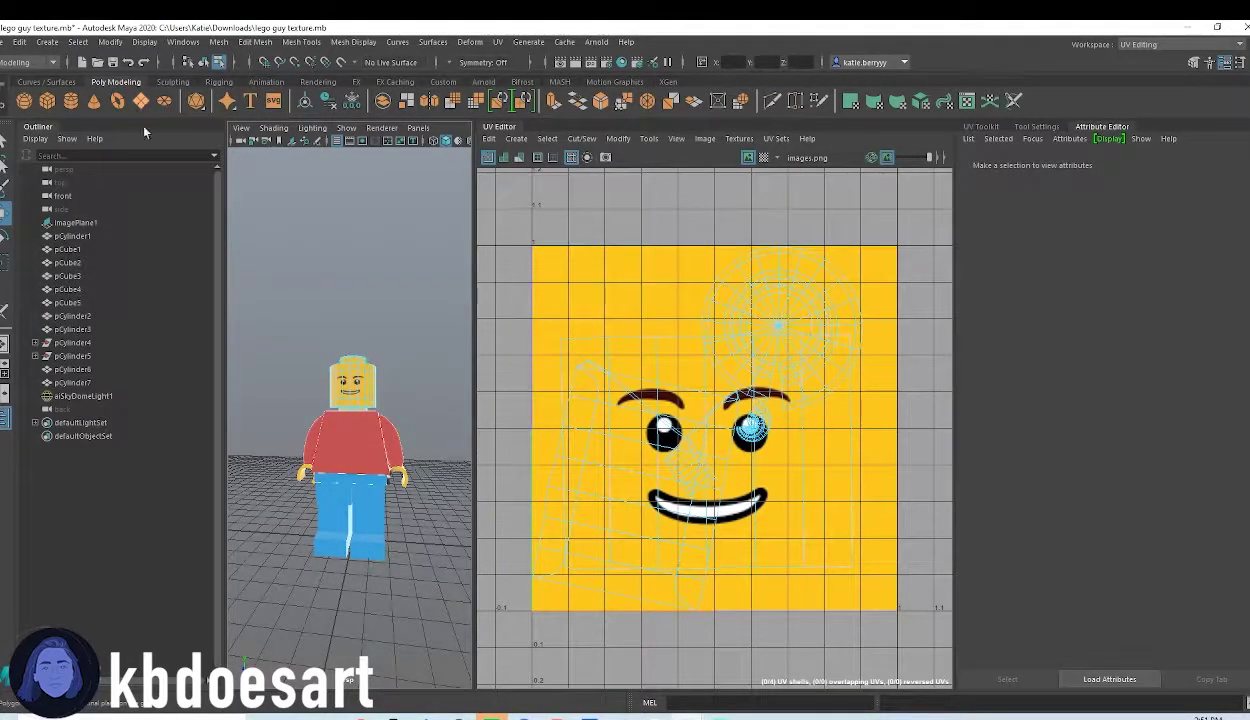
{"action": "left_click", "coordinate": [141, 101]}
{"action": "key", "text": "r"}
{"action": "left_click_drag", "start_coordinate": [352, 539], "coordinate": [483, 580]}
{"action": "left_click_drag", "start_coordinate": [404, 601], "coordinate": [424, 555], "text": "alt"}
{"action": "key", "text": "w"}
{"action": "left_click_drag", "start_coordinate": [355, 490], "coordinate": [382, 470]}
{"action": "scroll", "coordinate": [382, 470], "scroll_direction": "down", "scroll_amount": 3}
Assign a new aiStandardSurface material to the floor plane and connect a Checker texture to its base color
{"action": "right_click", "coordinate": [423, 536]}
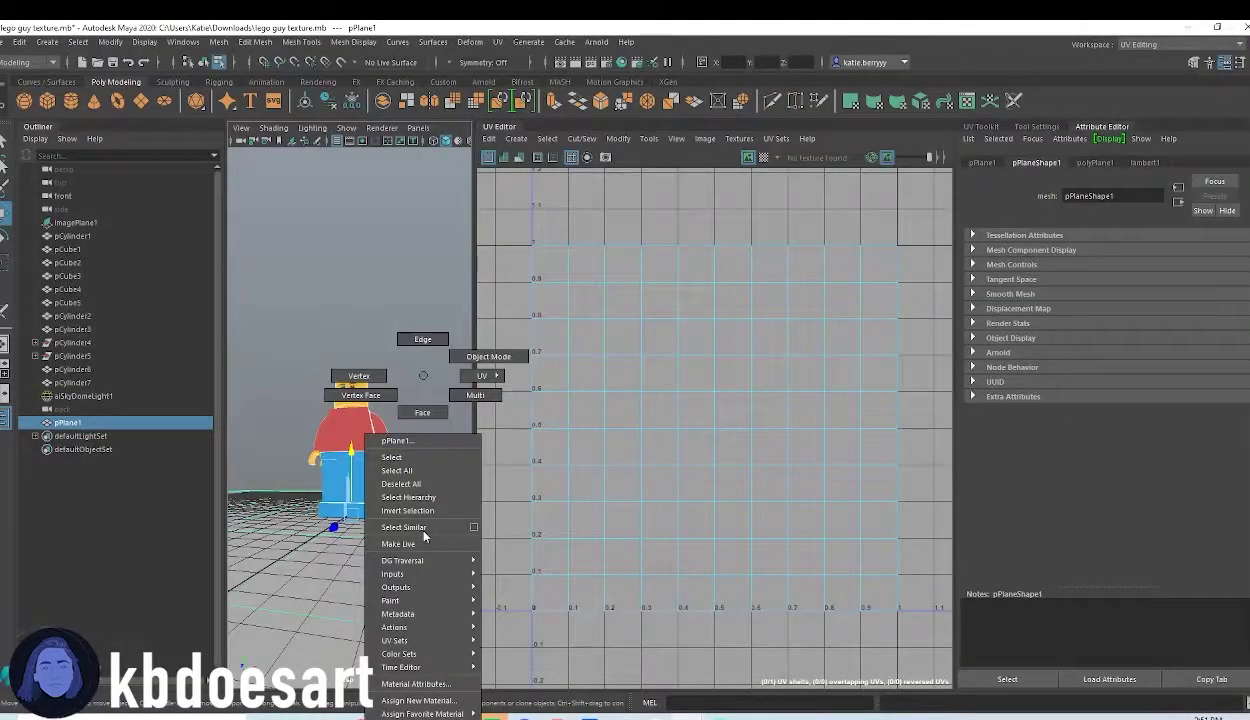
{"action": "right_click_drag", "start_coordinate": [424, 537], "coordinate": [420, 700]}
{"action": "left_click", "coordinate": [452, 370]}
{"action": "left_click", "coordinate": [539, 514]}
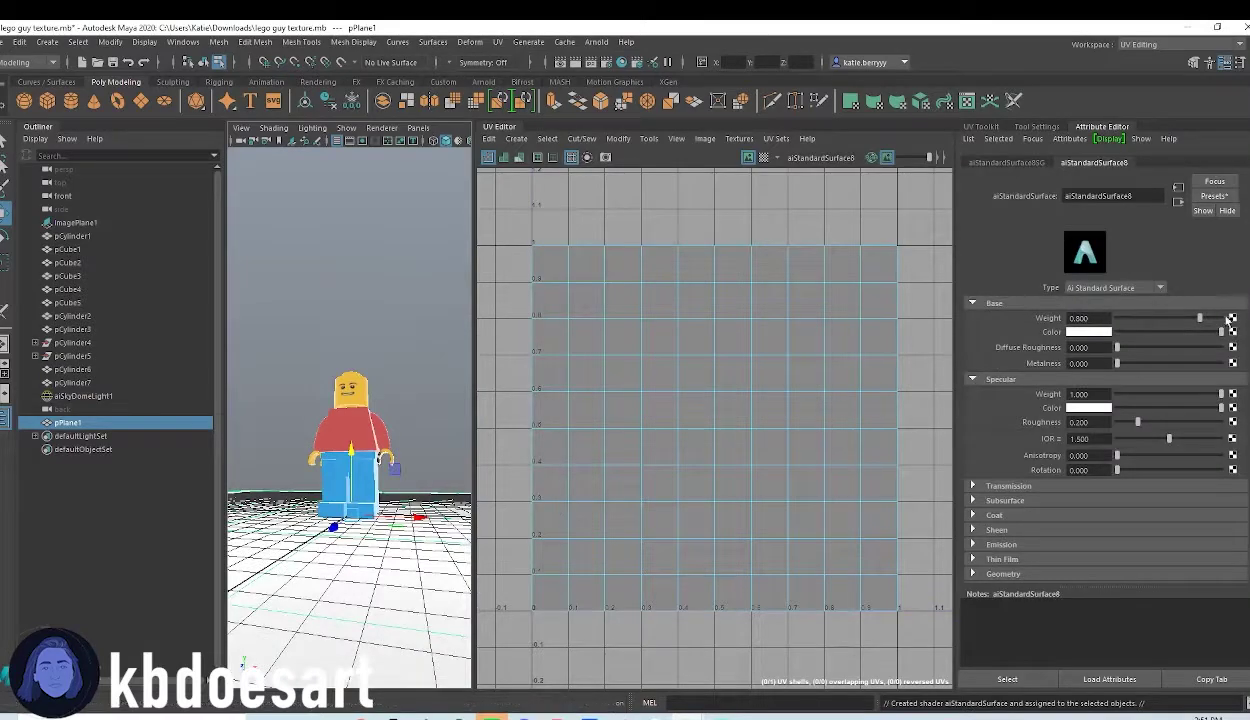
{"action": "left_click", "coordinate": [1233, 331]}
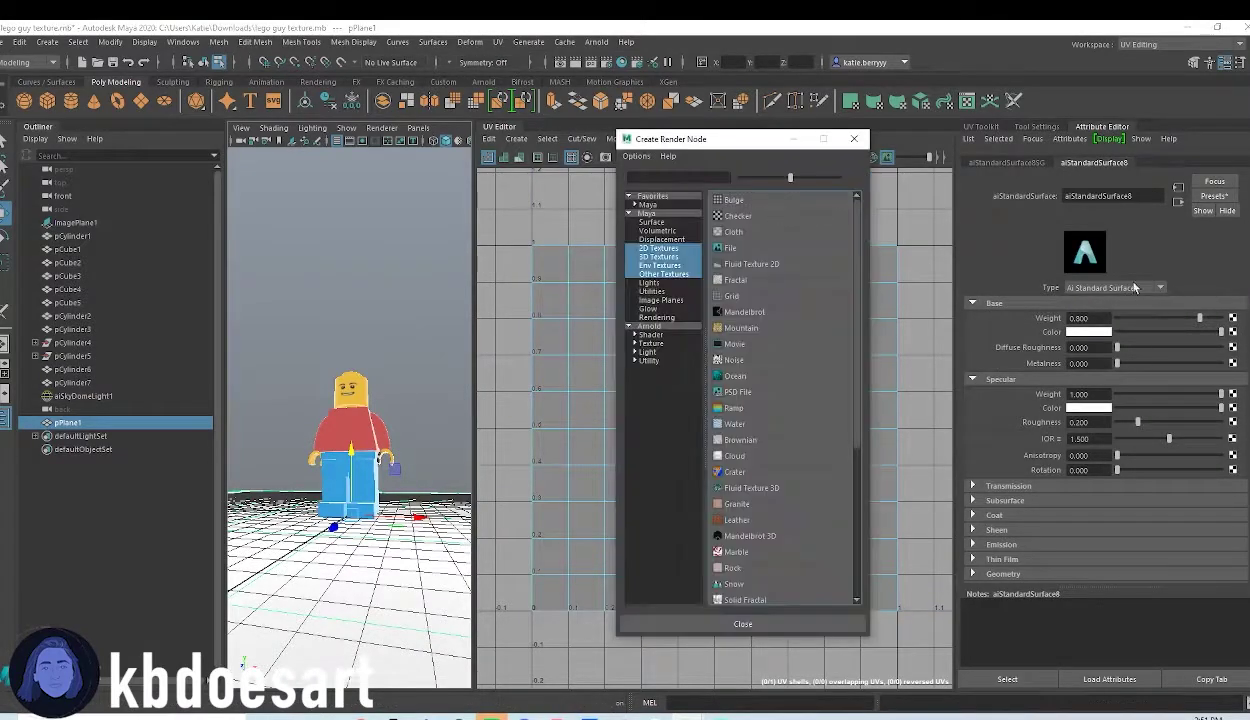
{"action": "left_click", "coordinate": [732, 217]}
Switch to the Maya Classic workspace and save the scene
{"action": "mouse_move", "coordinate": [436, 482]}
{"action": "left_mouse_down", "text": "alt"}
{"action": "mouse_move", "coordinate": [400, 505]}
{"action": "mouse_move", "coordinate": [385, 492]}
{"action": "mouse_move", "coordinate": [427, 490]}
{"action": "left_mouse_up", "text": "alt"}
{"action": "left_click", "coordinate": [1168, 48]}
{"action": "left_click", "coordinate": [1140, 62]}
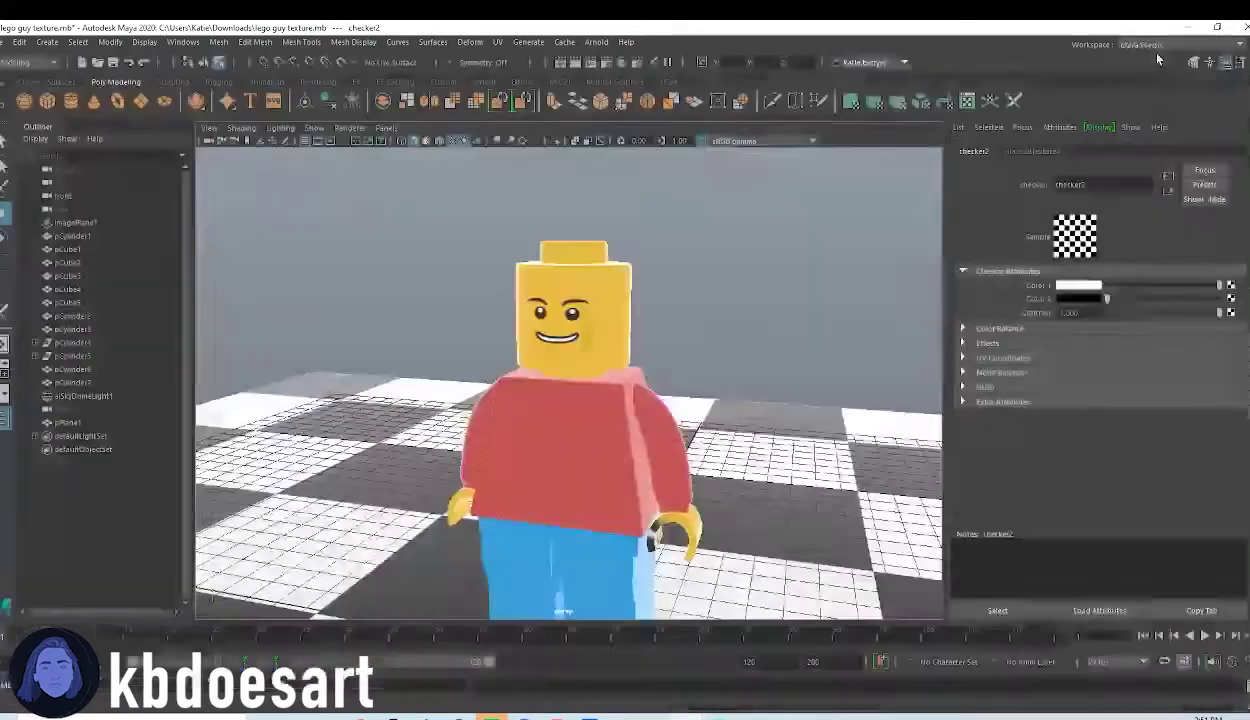
{"action": "key", "text": "ctrl+s"}
{"action": "left_click", "coordinate": [583, 377]}
Render the scene in the Arnold RenderView, maximize the window and examine the textured figure on the checkered floor
{"action": "left_click", "coordinate": [597, 43]}
{"action": "left_click", "coordinate": [612, 66]}
{"action": "left_click_drag", "start_coordinate": [1080, 337], "coordinate": [834, 26]}
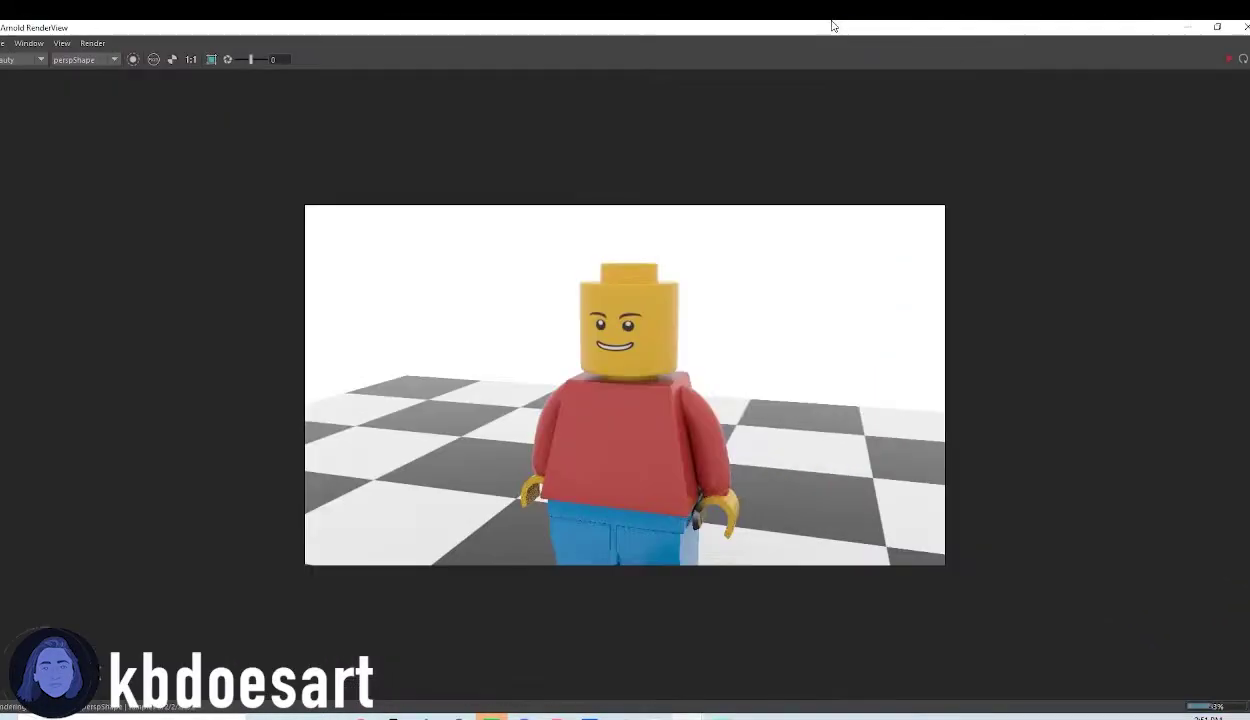
{"action": "scroll", "coordinate": [818, 417], "scroll_direction": "down", "scroll_amount": 2}
{"action": "scroll", "coordinate": [765, 400], "scroll_direction": "down", "scroll_amount": 2}
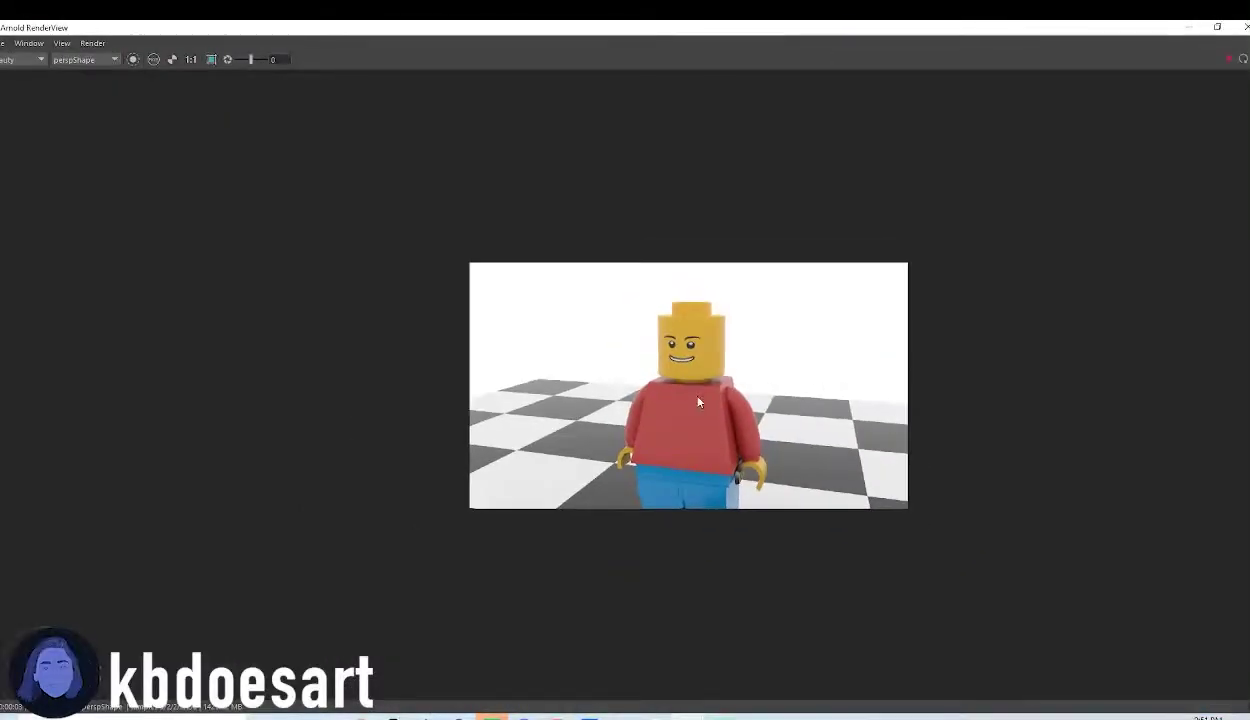
{"action": "scroll", "coordinate": [772, 404], "scroll_direction": "up", "scroll_amount": 1}
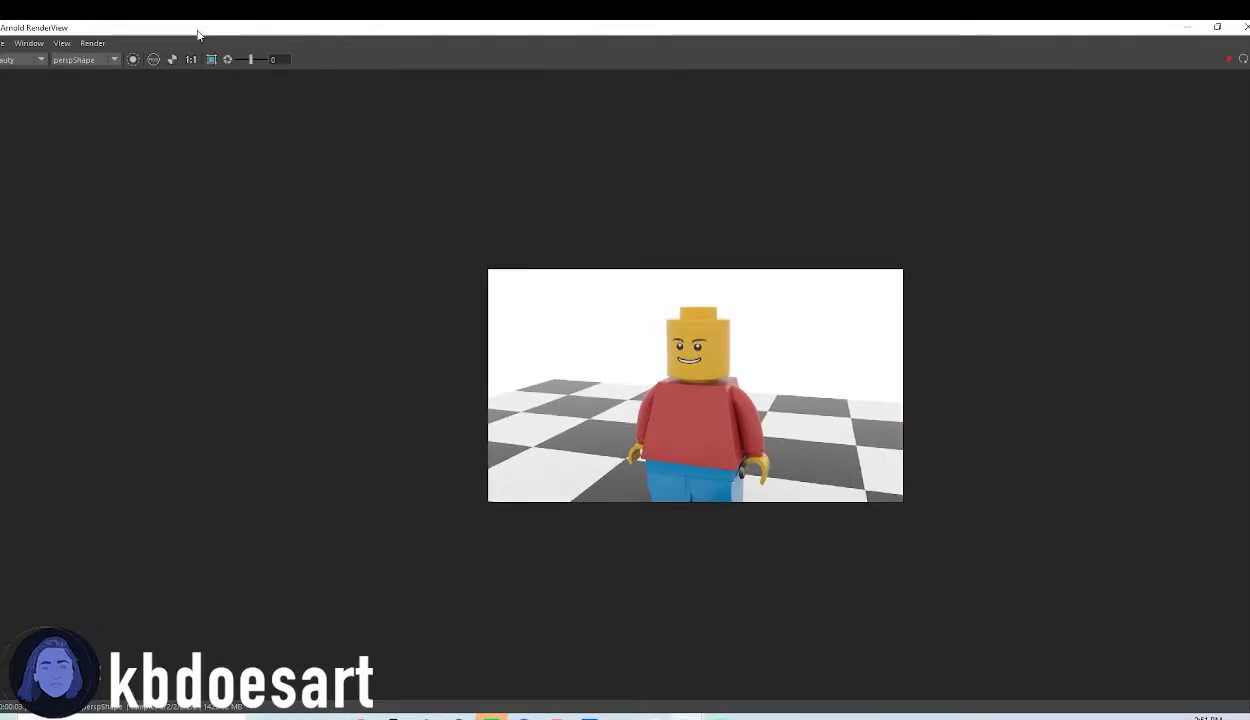
Narrow the render window beside the perspective view and orbit the figure to check the live render from other angles
{"action": "left_click_drag", "start_coordinate": [199, 37], "coordinate": [265, 50]}
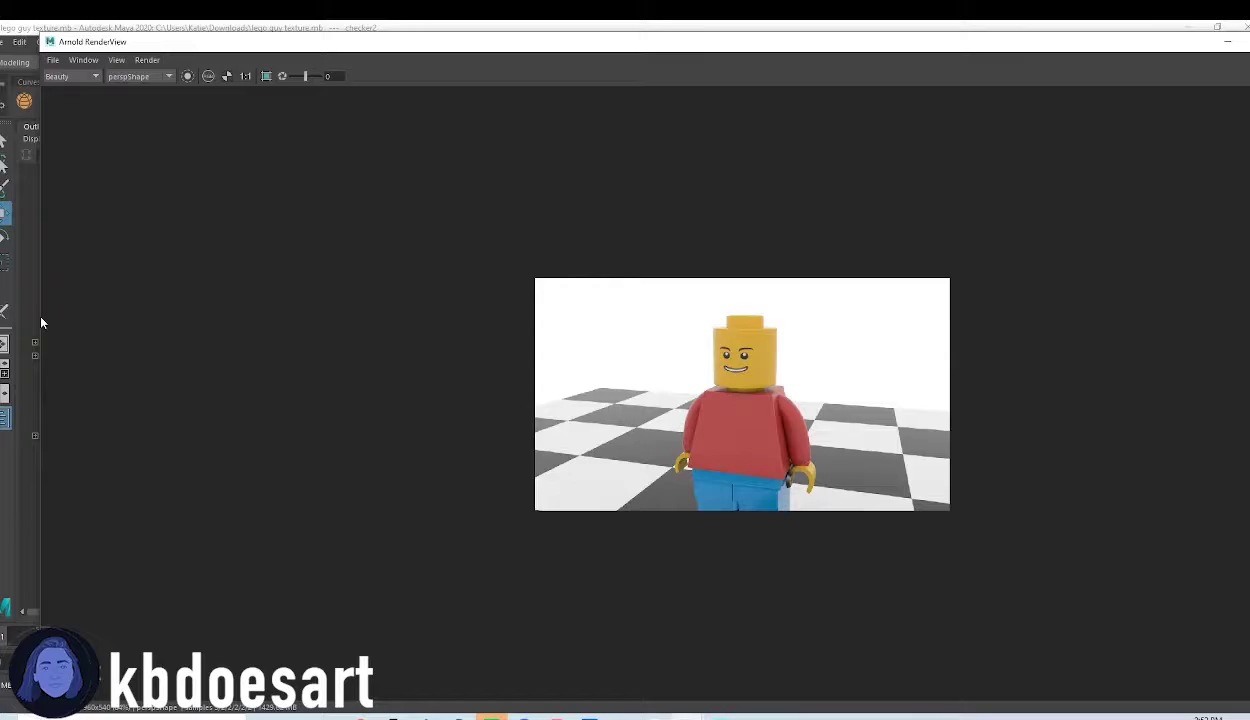
{"action": "left_click_drag", "start_coordinate": [42, 320], "coordinate": [841, 305]}
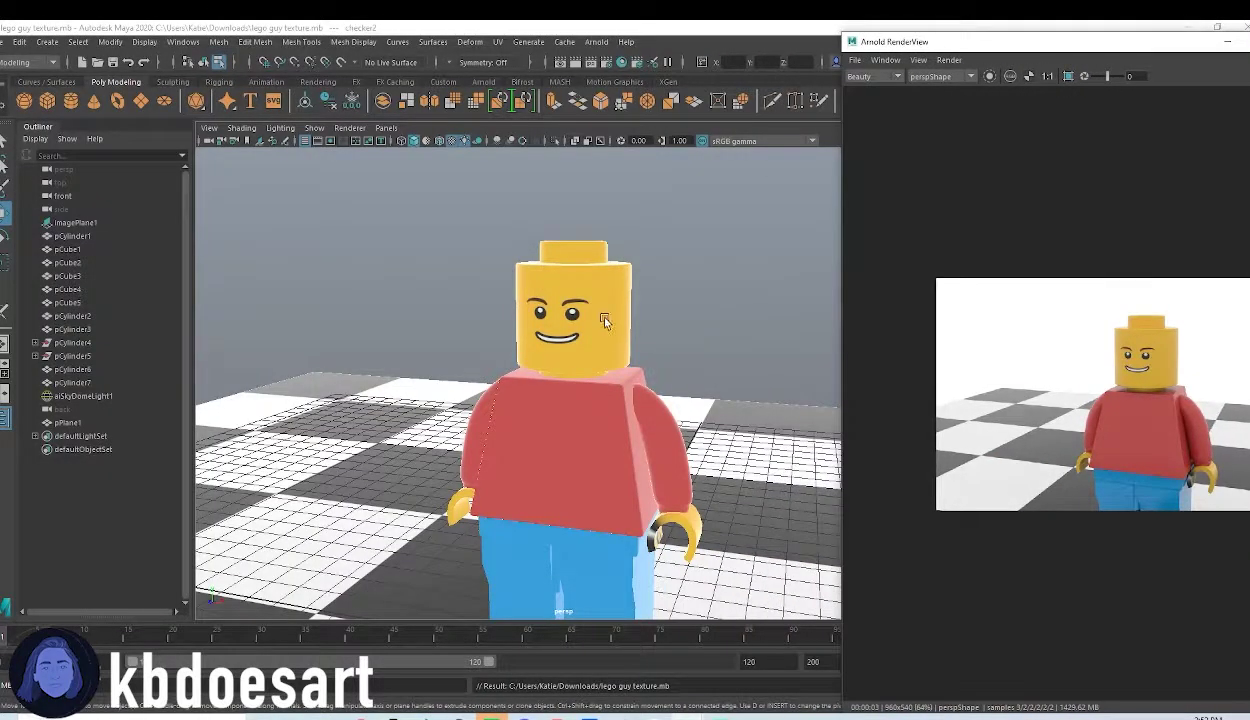
{"action": "left_click_drag", "start_coordinate": [562, 332], "coordinate": [620, 346], "text": "alt"}
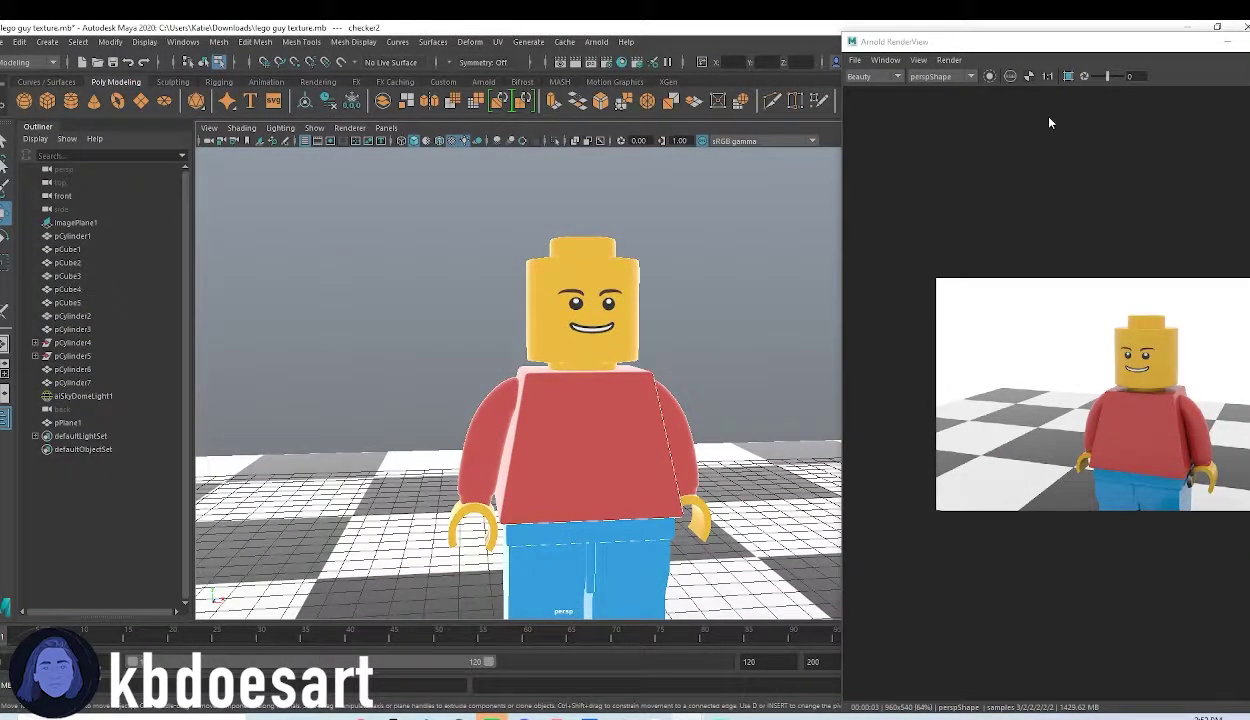
{"action": "left_click_drag", "start_coordinate": [1099, 42], "coordinate": [1045, 38]}
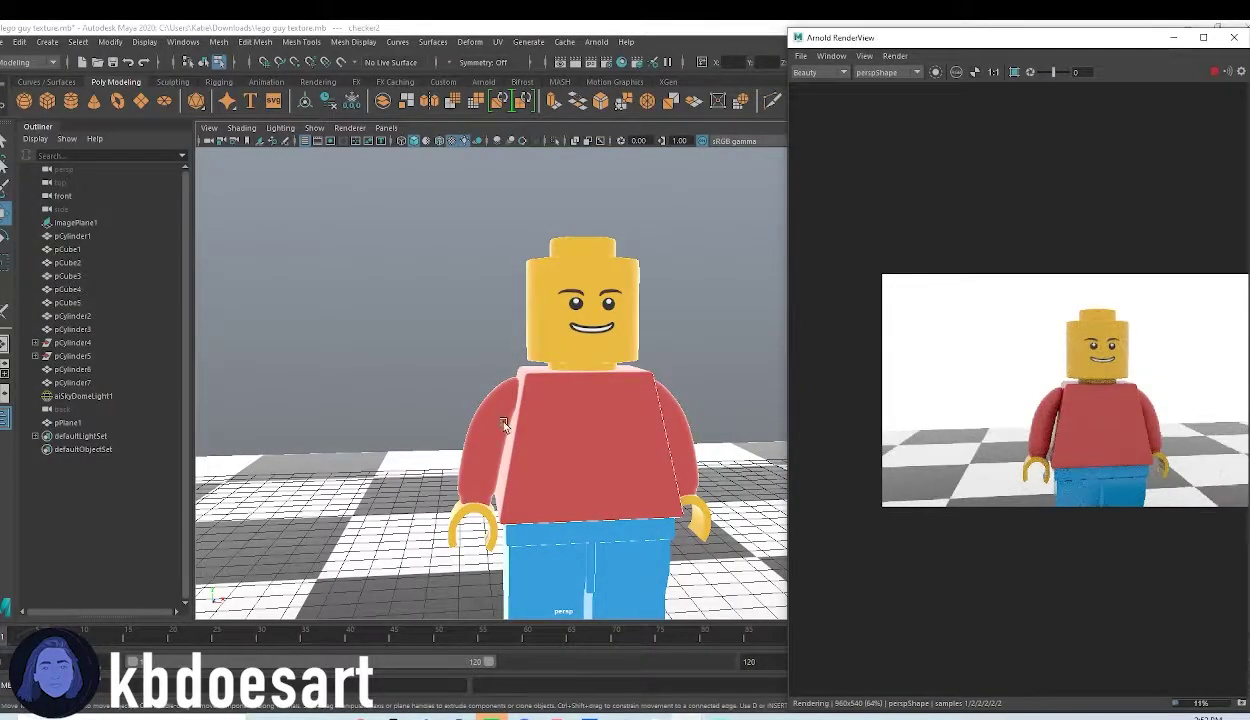
{"action": "left_click_drag", "start_coordinate": [485, 410], "coordinate": [429, 406], "text": "alt"}
{"action": "left_click_drag", "start_coordinate": [524, 371], "coordinate": [530, 301], "text": "alt"}
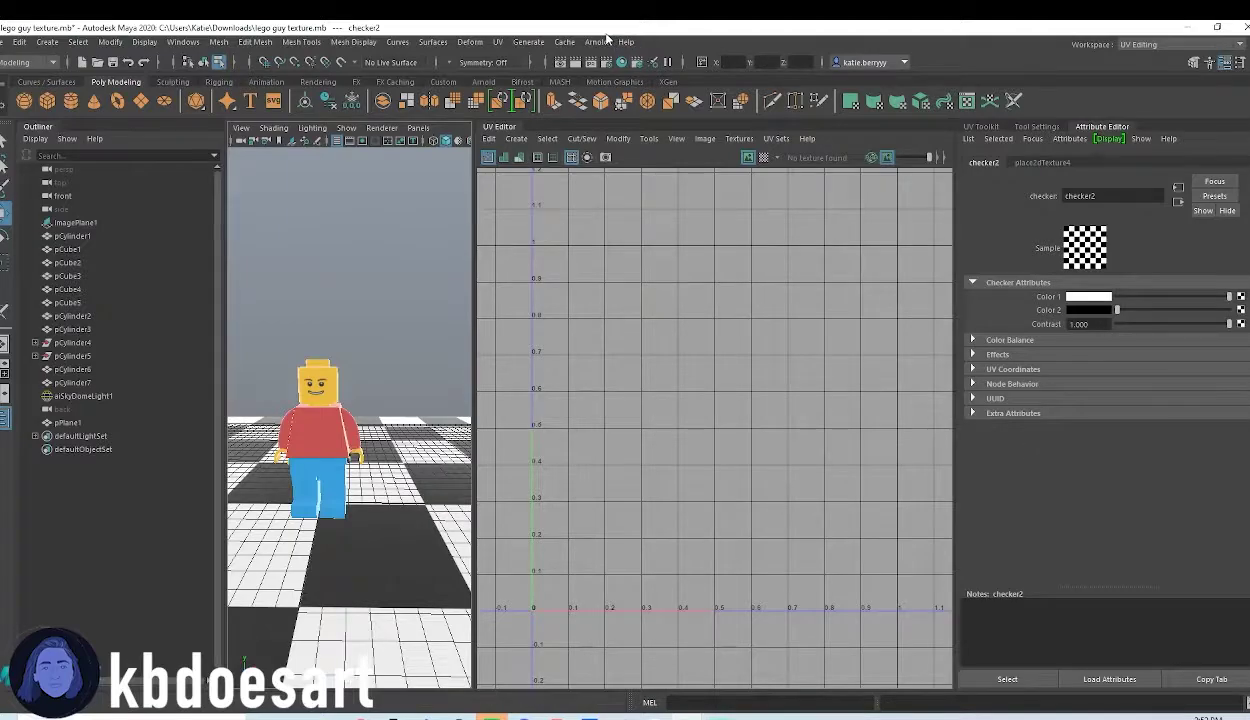
Open the Arnold RenderView over the UV Editing workspace and narrow it so the viewport and UV layout stay accessible
{"action": "left_click", "coordinate": [606, 40]}
{"action": "left_click", "coordinate": [612, 66]}
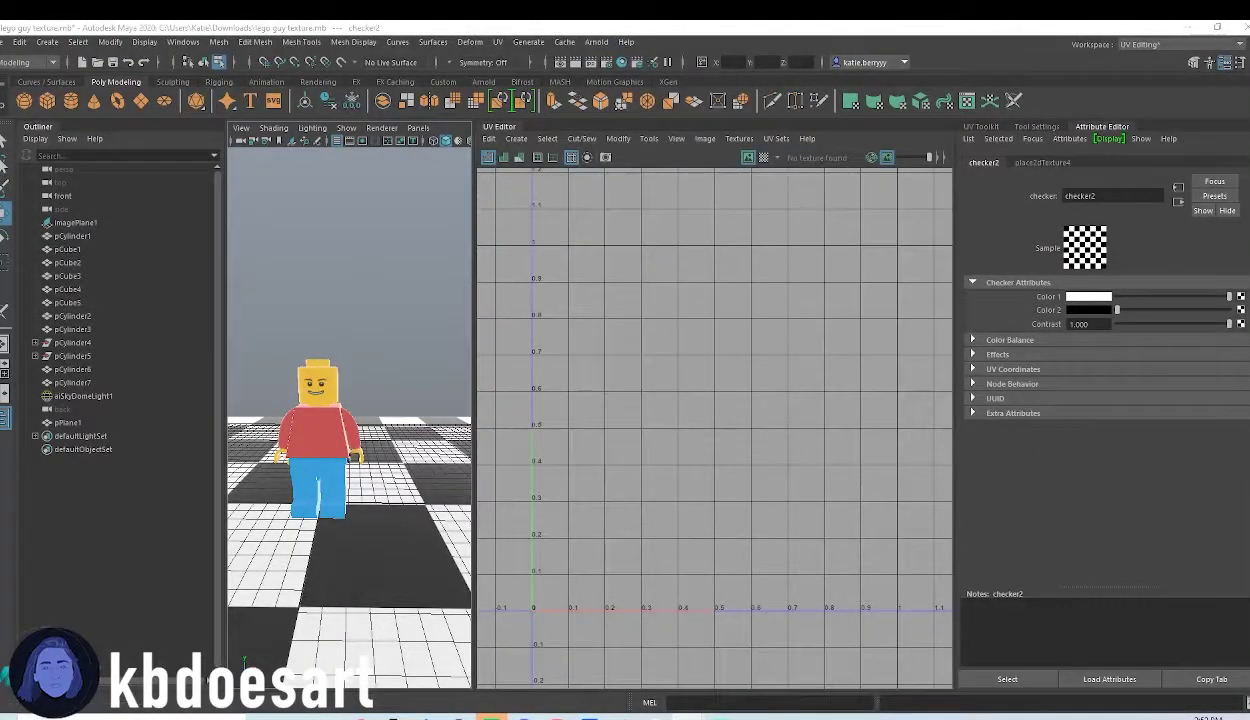
{"action": "left_click_drag", "start_coordinate": [954, 121], "coordinate": [761, 79]}
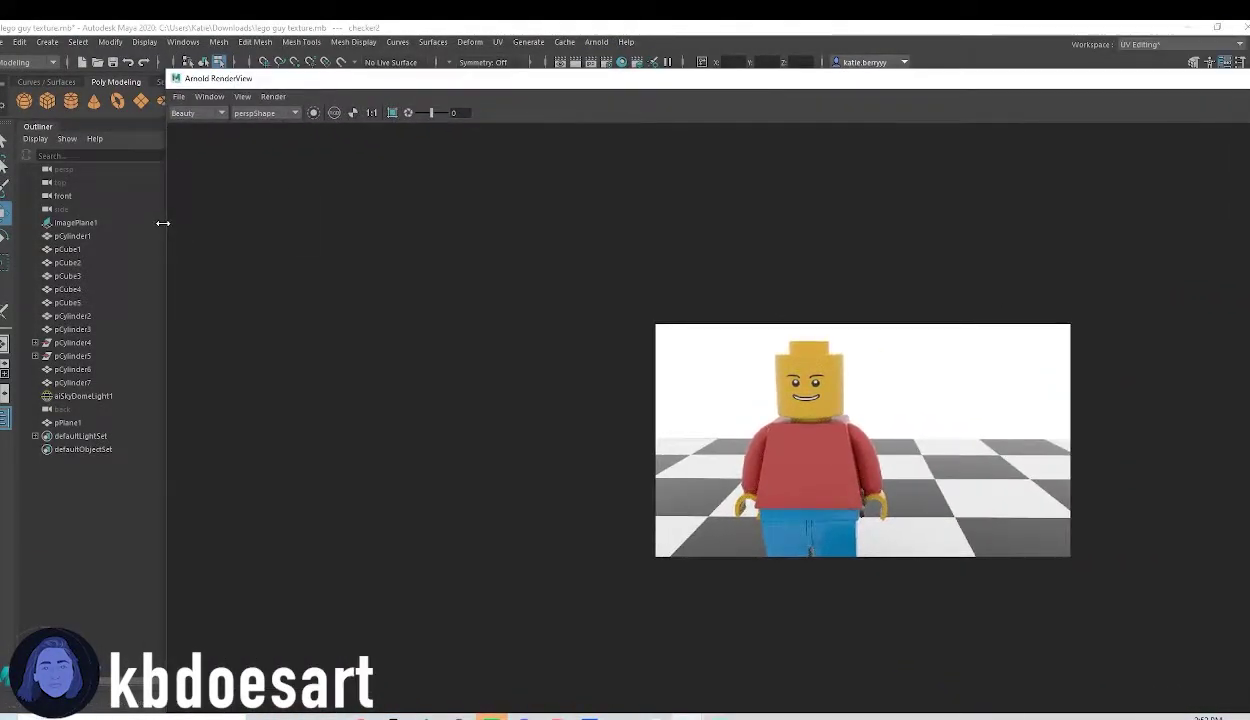
{"action": "left_click_drag", "start_coordinate": [163, 223], "coordinate": [1018, 223]}
{"action": "left_click_drag", "start_coordinate": [1142, 78], "coordinate": [1030, 87]}
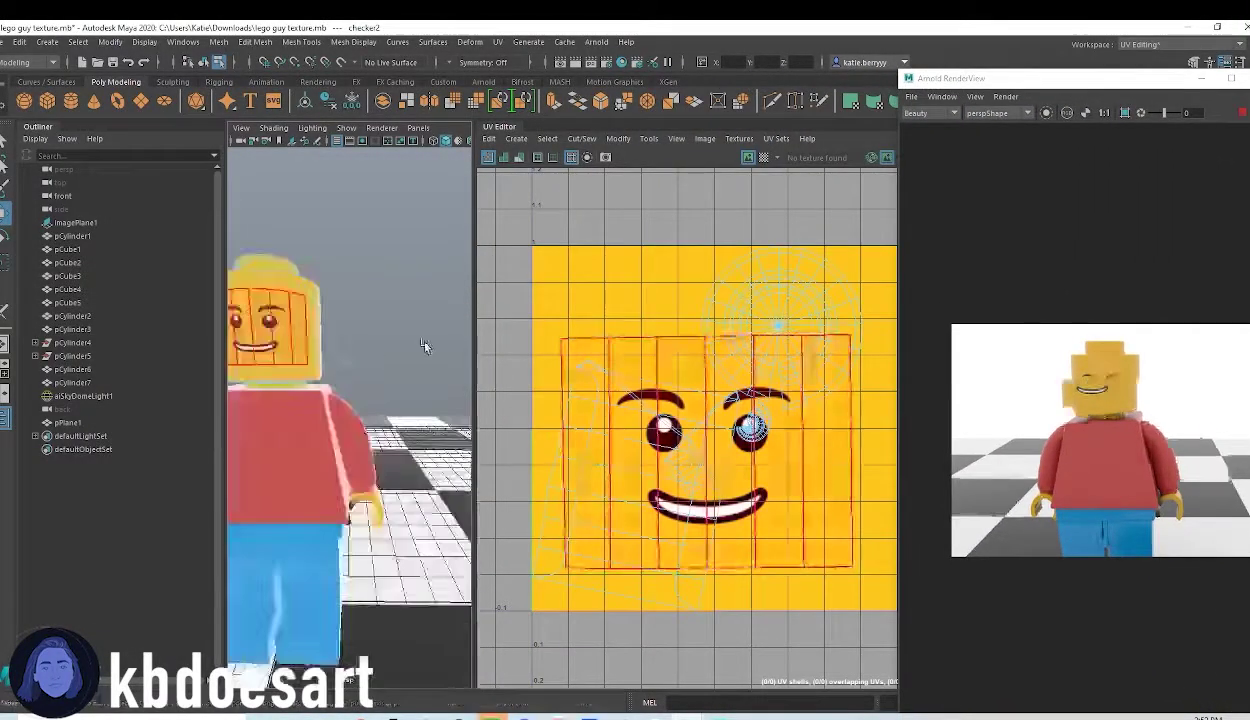
Select the front faces' UV shell, shrink it slightly, nudge it down over the face image and clear the selection
{"action": "middle_click_drag", "start_coordinate": [396, 374], "coordinate": [500, 398], "text": "alt"}
{"action": "left_click_drag", "start_coordinate": [425, 355], "coordinate": [403, 373], "text": "alt"}
{"action": "left_click", "coordinate": [400, 371]}
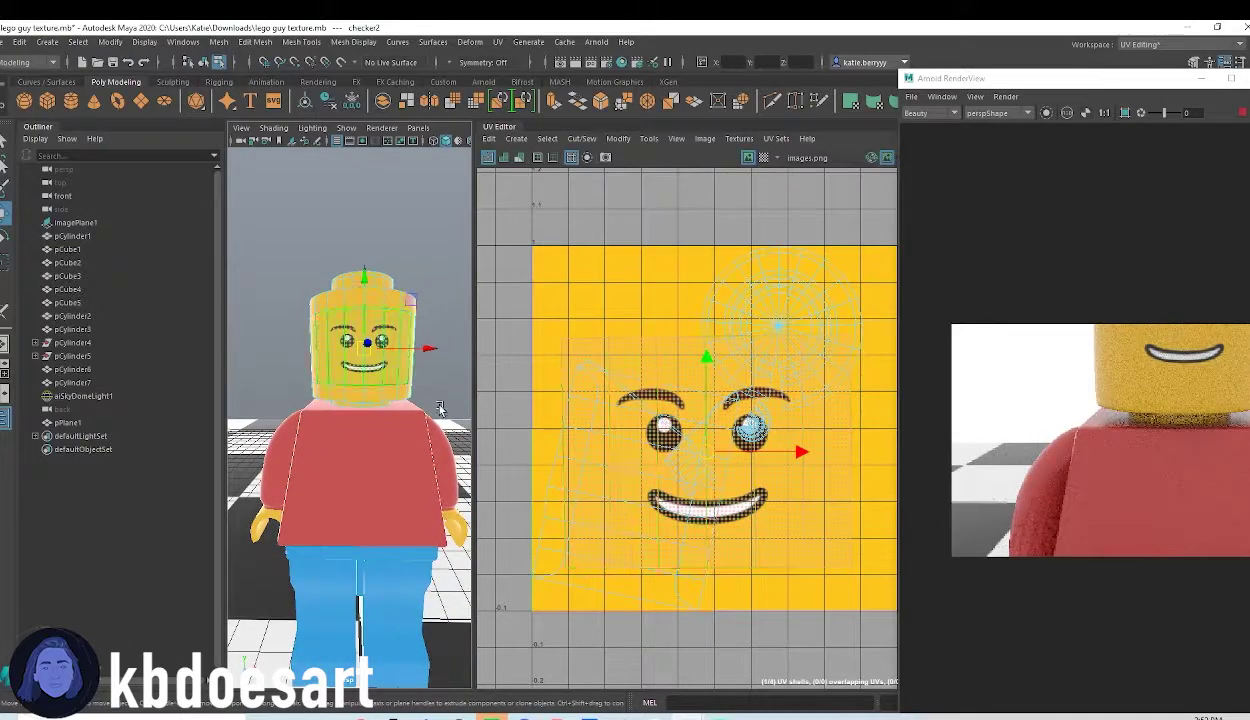
{"action": "scroll", "coordinate": [407, 440], "scroll_direction": "down", "scroll_amount": 5}
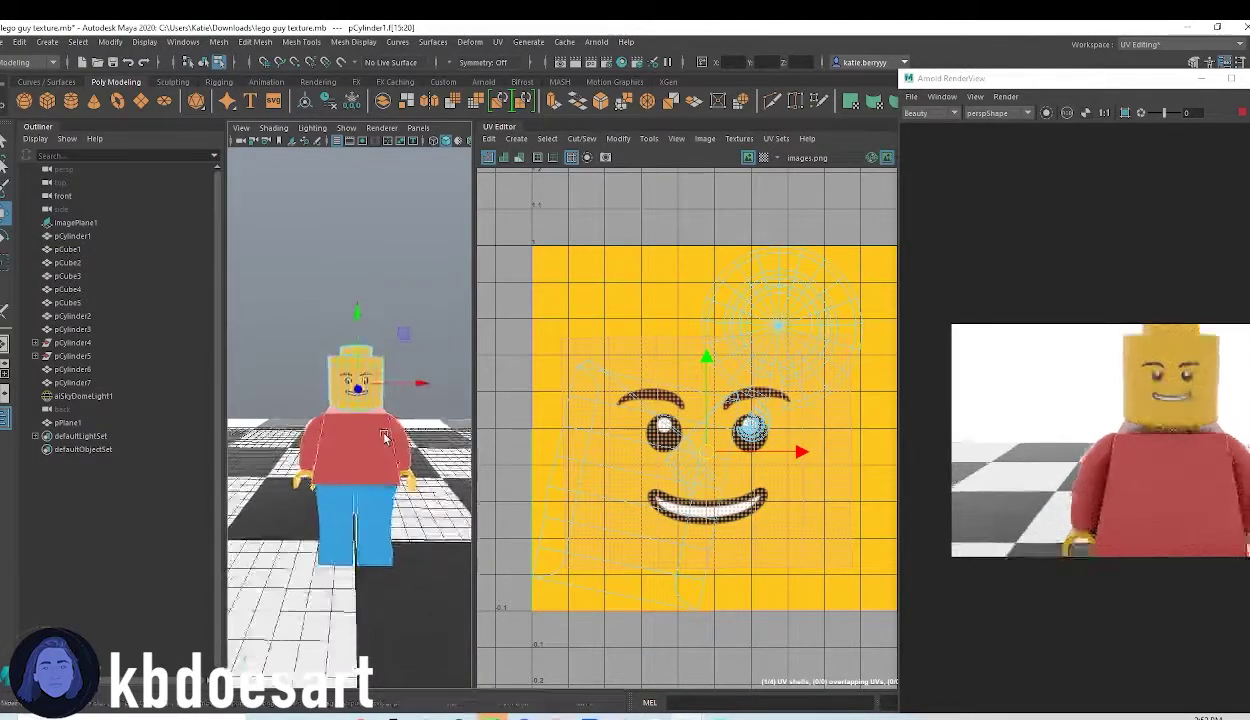
{"action": "right_click_drag", "start_coordinate": [385, 437], "coordinate": [371, 438], "text": "alt"}
{"action": "key", "text": "r"}
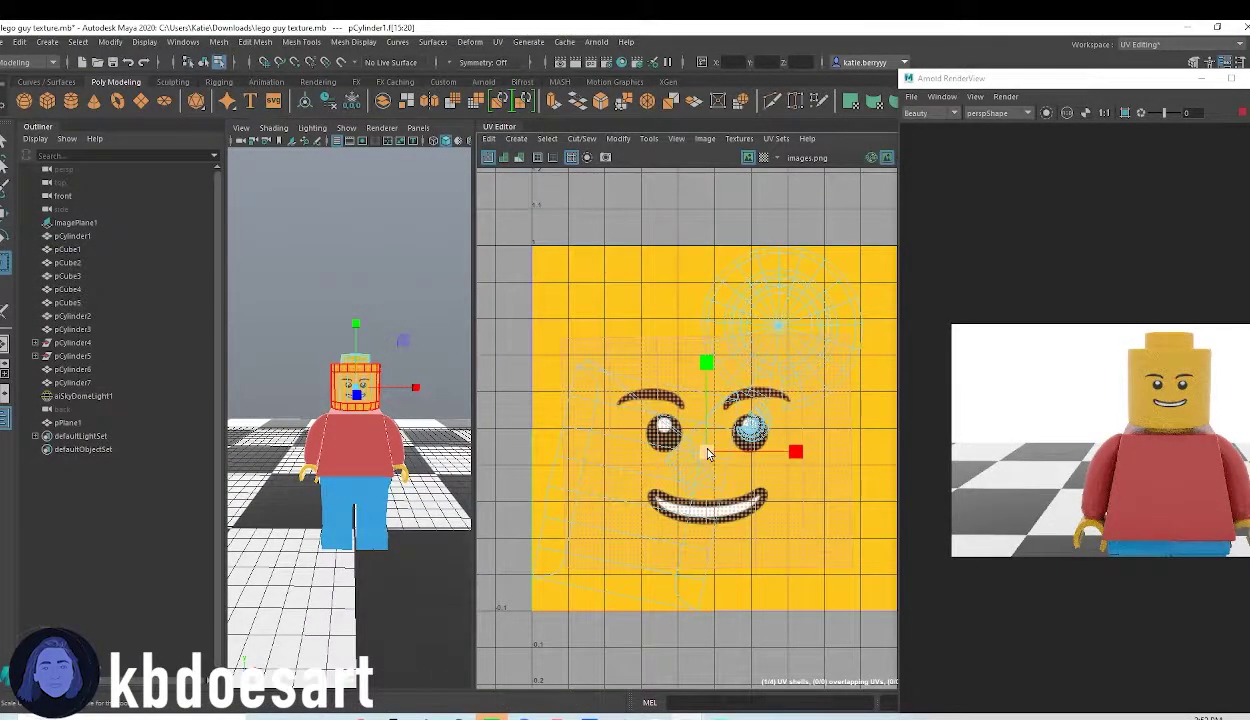
{"action": "mouse_move", "coordinate": [707, 453]}
{"action": "left_mouse_down"}
{"action": "mouse_move", "coordinate": [757, 441]}
{"action": "mouse_move", "coordinate": [672, 450]}
{"action": "mouse_move", "coordinate": [701, 443]}
{"action": "left_mouse_up"}
{"action": "key", "text": "w"}
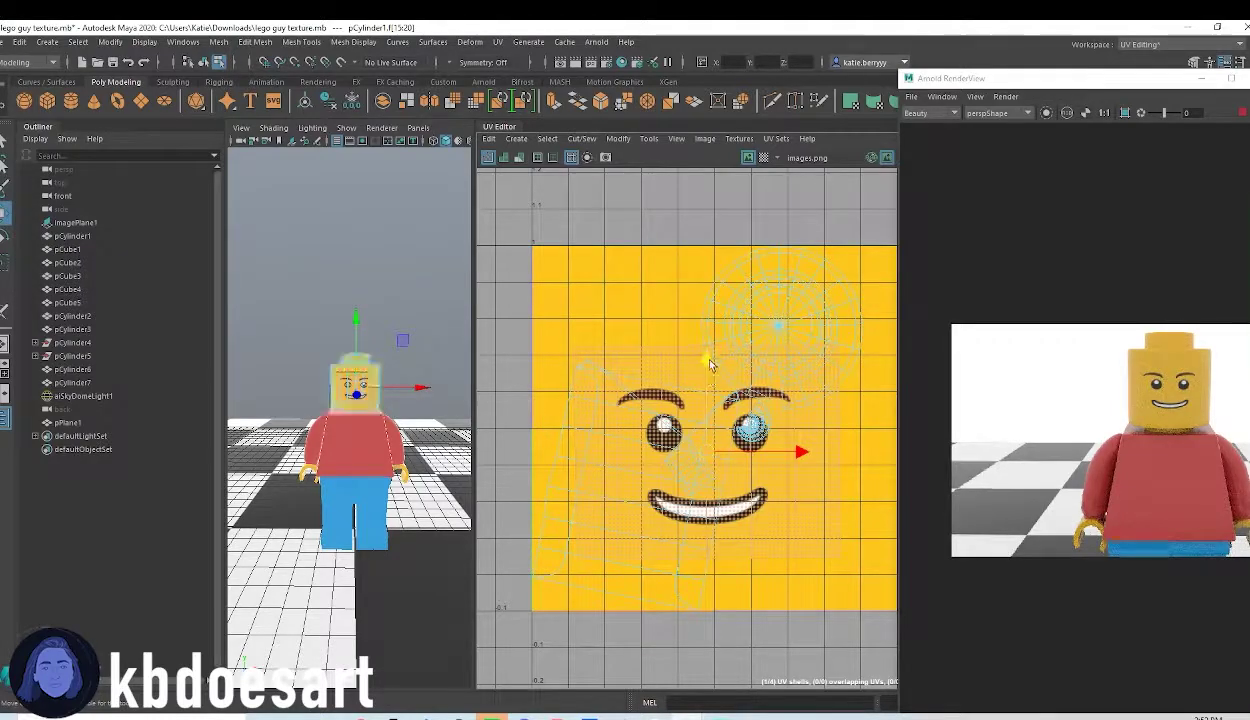
{"action": "left_click_drag", "start_coordinate": [708, 370], "coordinate": [708, 366]}
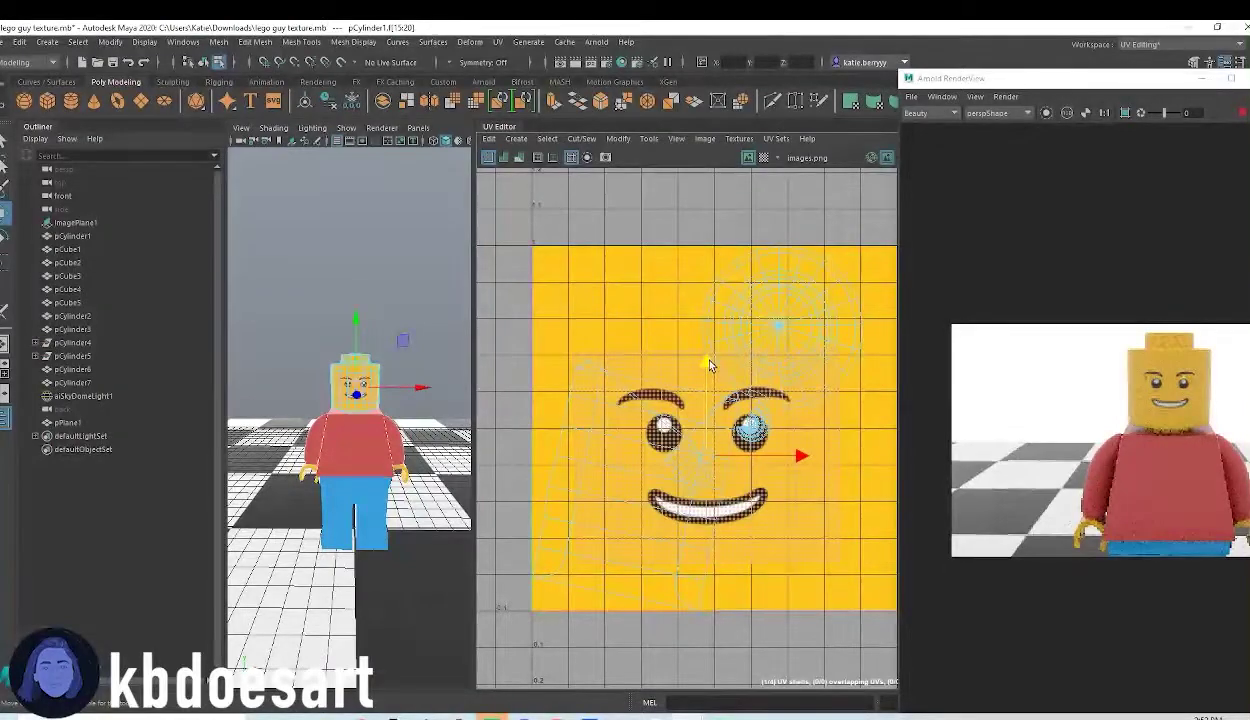
{"action": "left_click", "coordinate": [641, 207]}
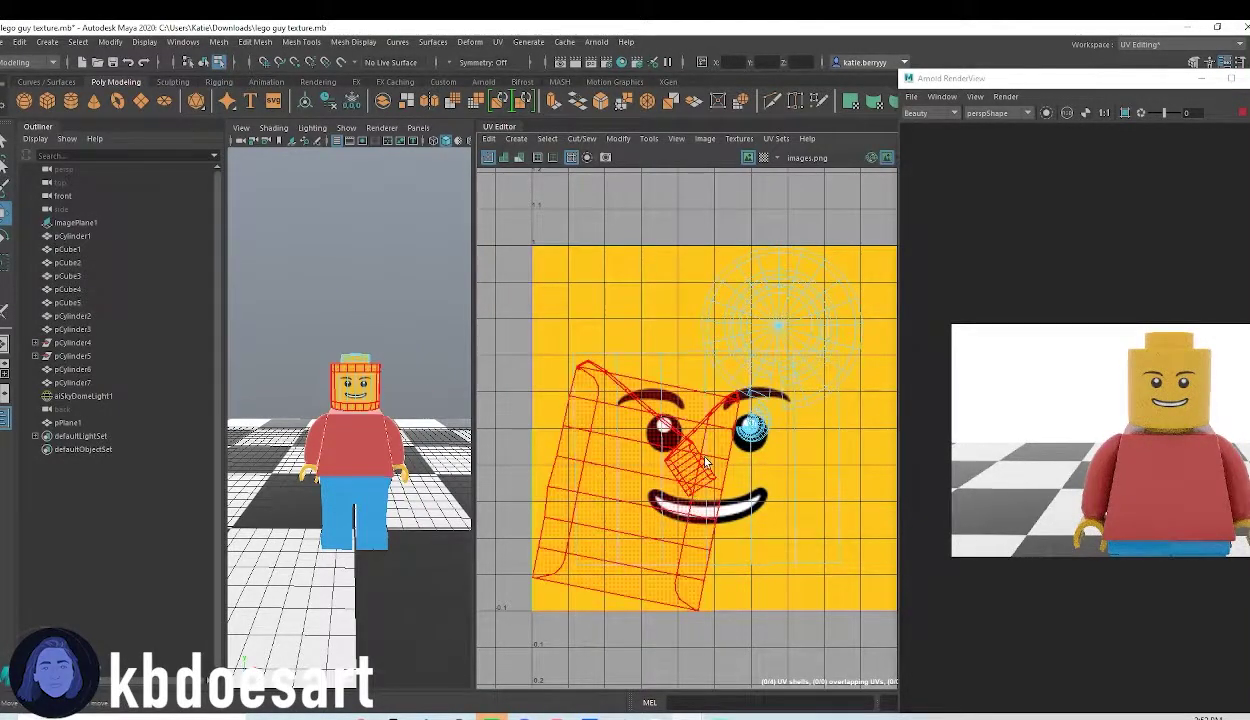
Frame the whole figure on the floor, maximize the render window and examine the full-body render up close
{"action": "scroll", "coordinate": [282, 399], "scroll_direction": "down", "scroll_amount": 6}
{"action": "mouse_move", "coordinate": [372, 397]}
{"action": "left_mouse_down", "text": "alt"}
{"action": "mouse_move", "coordinate": [355, 402]}
{"action": "mouse_move", "coordinate": [379, 402]}
{"action": "mouse_move", "coordinate": [374, 432]}
{"action": "mouse_move", "coordinate": [369, 418]}
{"action": "left_mouse_up", "text": "alt"}
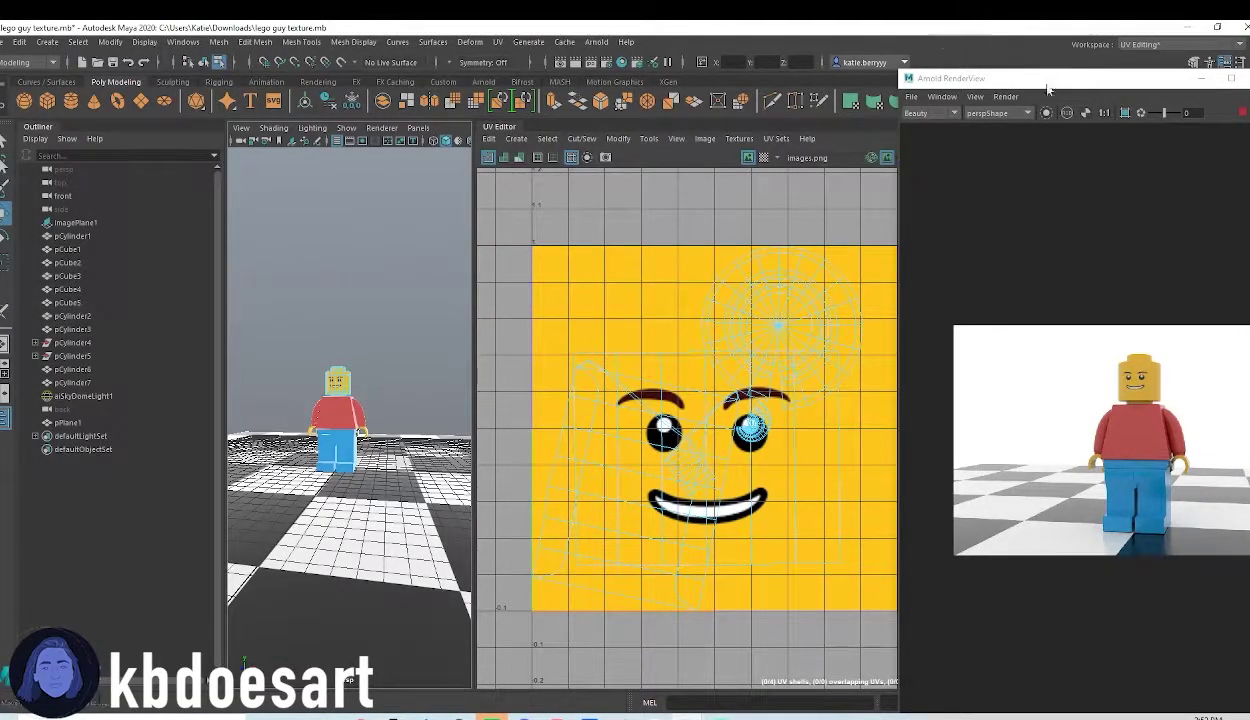
{"action": "left_click_drag", "start_coordinate": [1052, 80], "coordinate": [678, 25]}
{"action": "right_click_drag", "start_coordinate": [634, 330], "coordinate": [1152, 350], "text": "alt"}
{"action": "right_click_drag", "start_coordinate": [743, 344], "coordinate": [1009, 387], "text": "alt"}
{"action": "scroll", "coordinate": [893, 326], "scroll_direction": "down", "scroll_amount": 3}
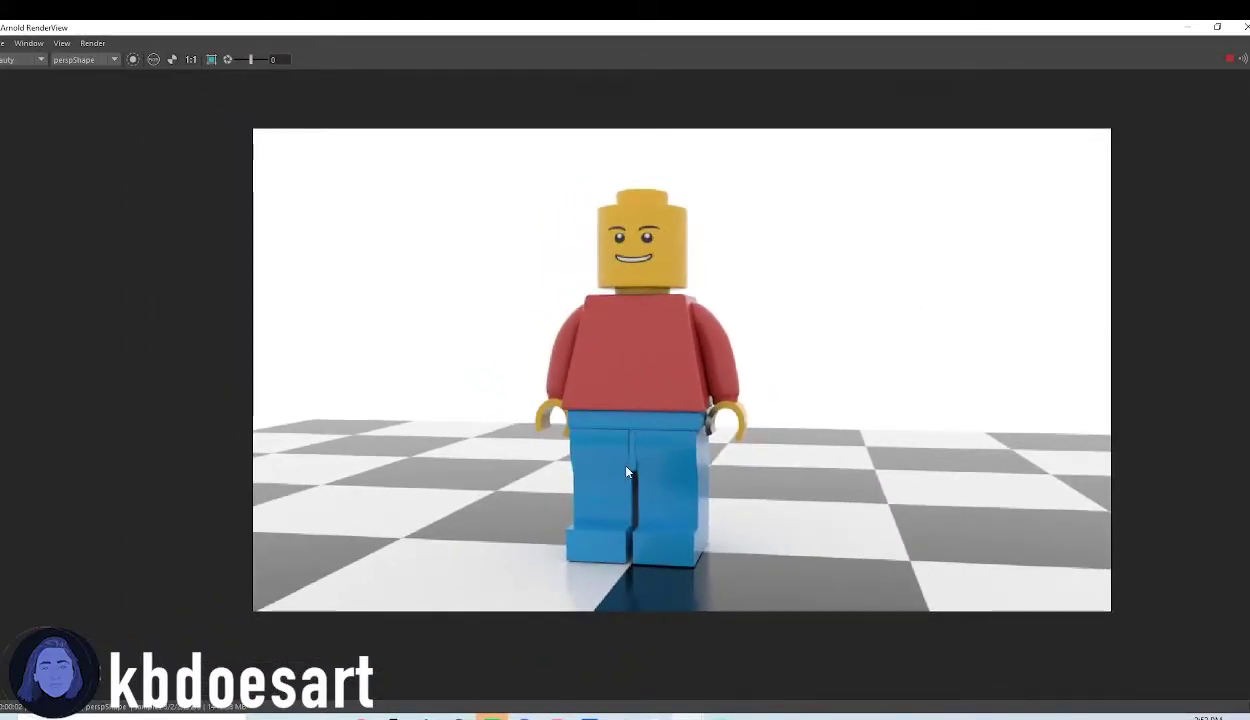